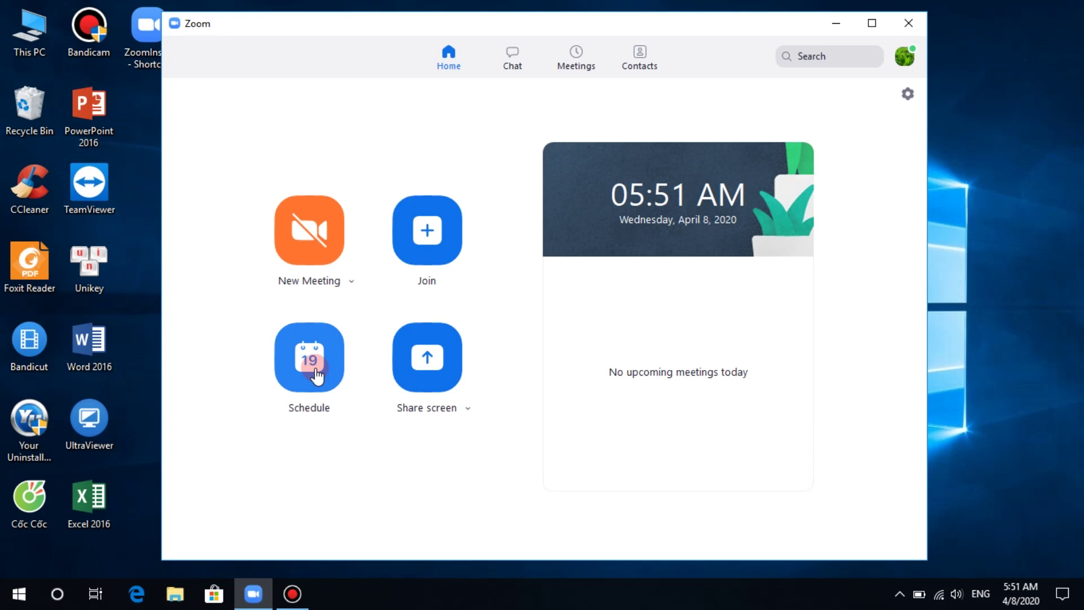
Step: Open the Schedule Meeting form from the Zoom Home tab
{"action": "left_click", "coordinate": [317, 372]}
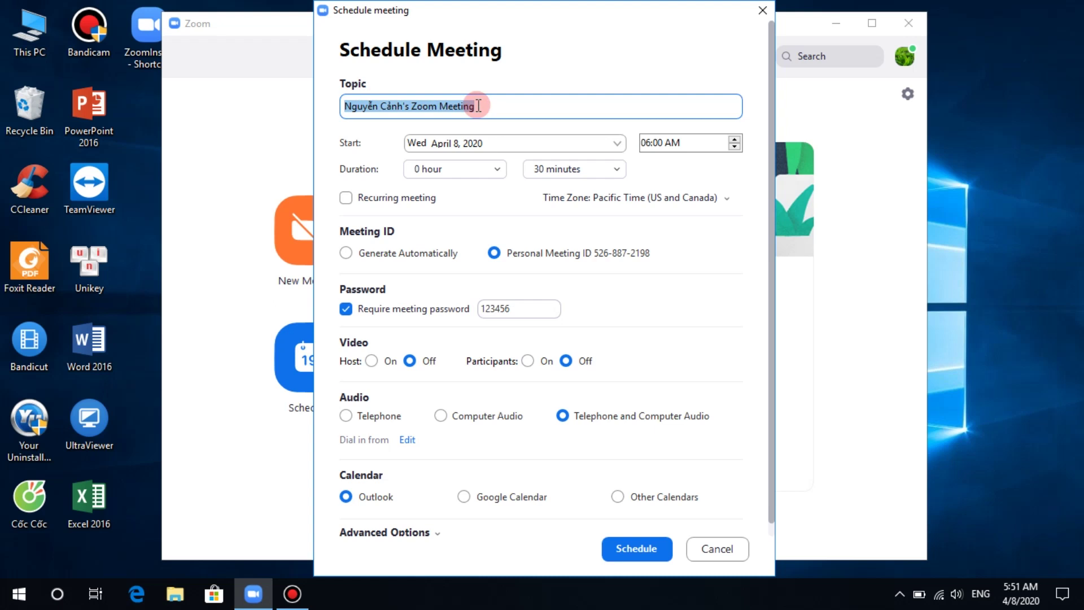
Step: Replace the default meeting topic with 'môn toán lop 5a'
{"action": "type", "text": "môn t"}
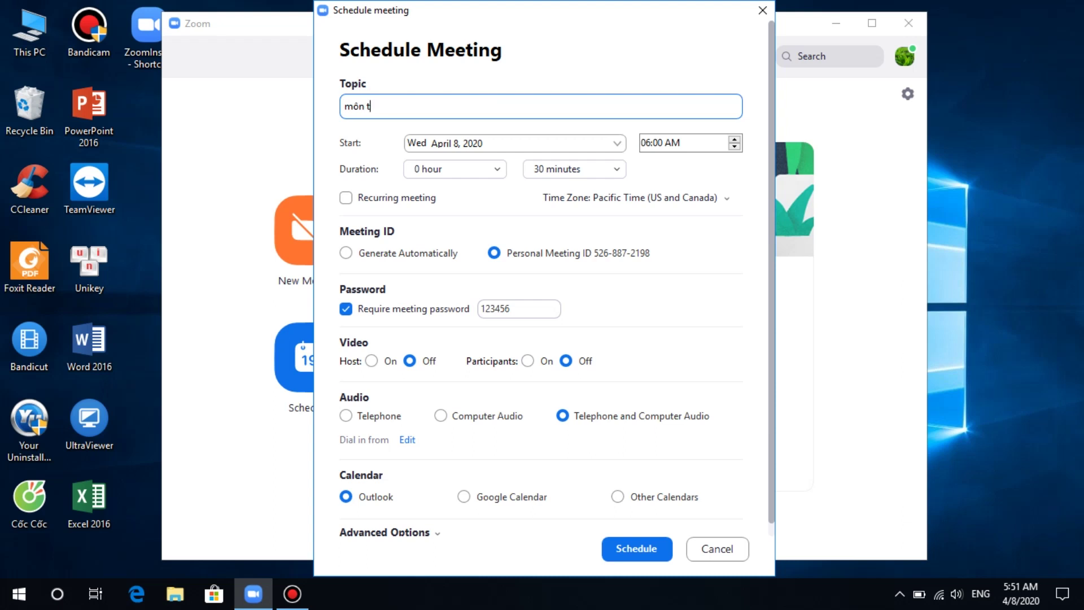
{"action": "type", "text": "oán lo"}
{"action": "type", "text": "p 5a"}
Step: Pick April 9 as the start date and raise the start time to 07:00 AM
{"action": "left_click", "coordinate": [619, 146]}
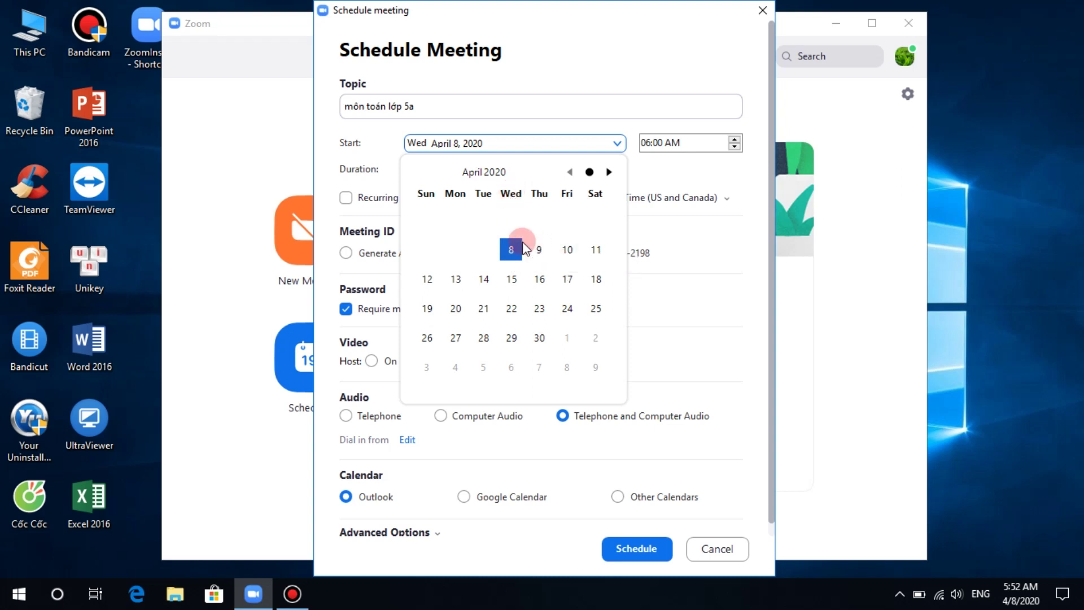
{"action": "left_click", "coordinate": [538, 250]}
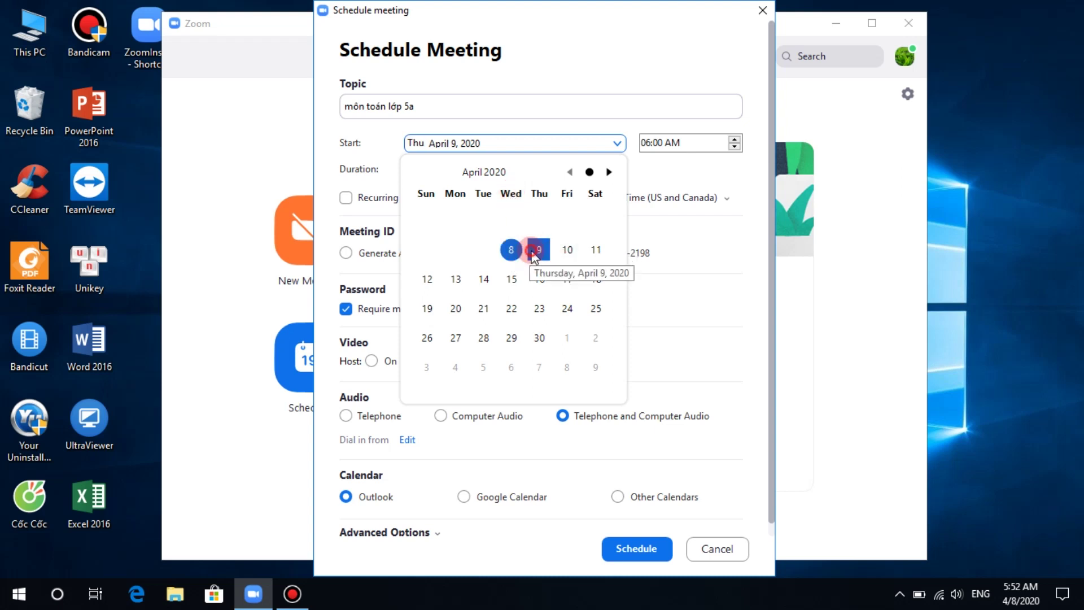
{"action": "left_click", "coordinate": [734, 138]}
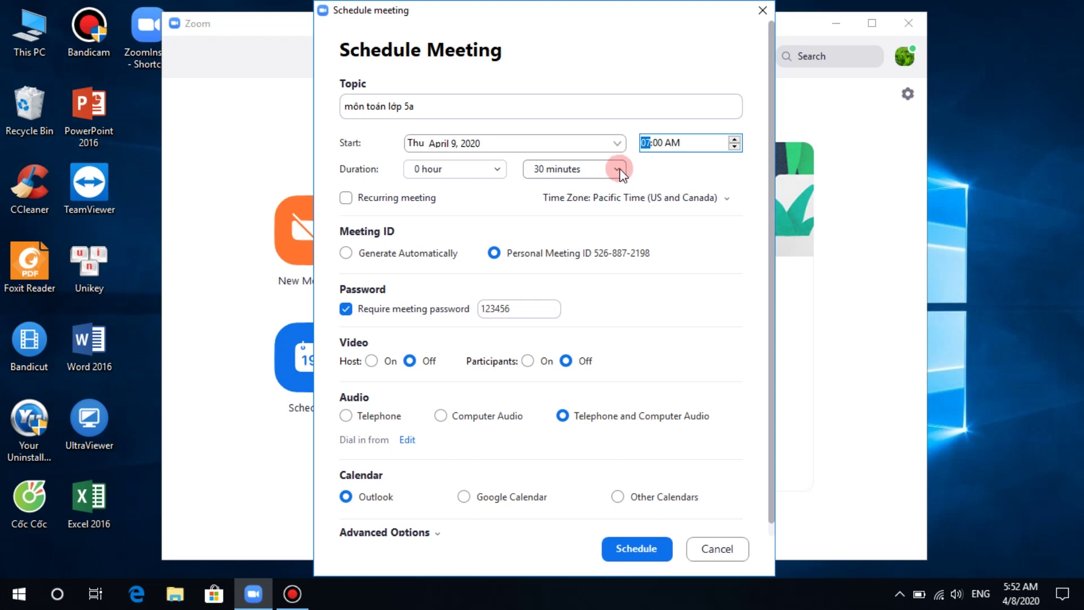
{"action": "left_click", "coordinate": [618, 169]}
{"action": "left_click", "coordinate": [580, 256]}
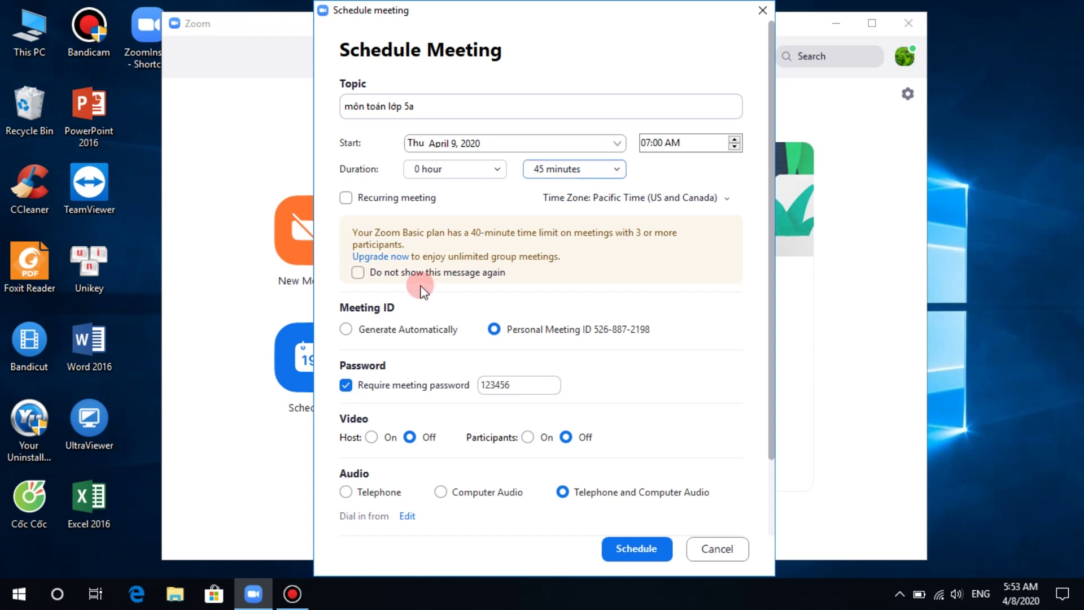
{"action": "left_click", "coordinate": [618, 170]}
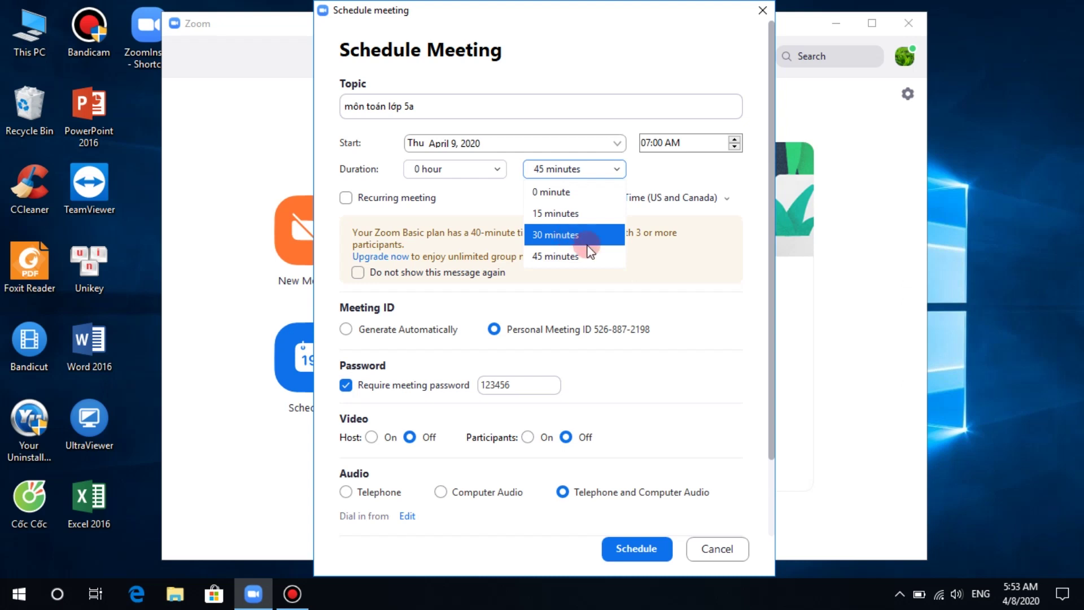
{"action": "left_click", "coordinate": [545, 242]}
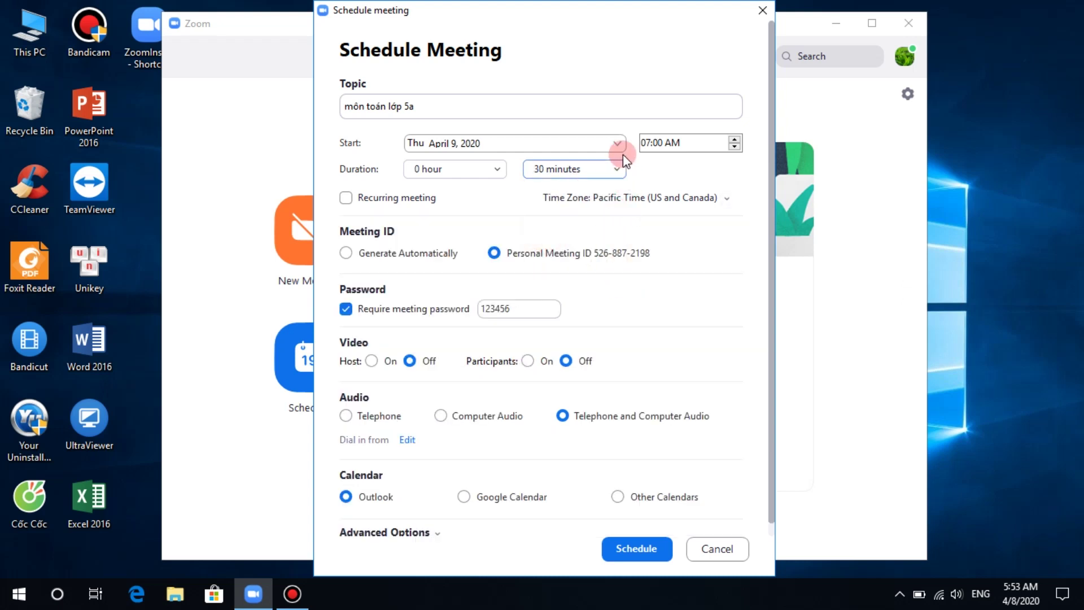
Step: Change the meeting time zone to (GMT+07:00) Vietnam
{"action": "left_click", "coordinate": [630, 197]}
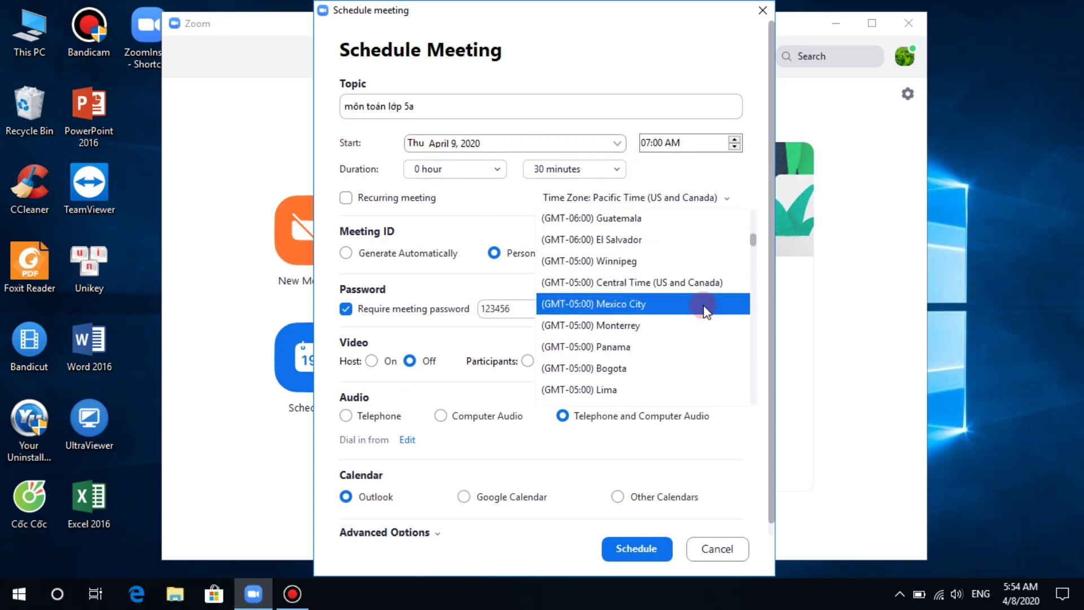
{"action": "scroll", "coordinate": [704, 308], "scroll_direction": "down", "scroll_amount": 4}
{"action": "scroll", "coordinate": [705, 308], "scroll_direction": "down", "scroll_amount": 18}
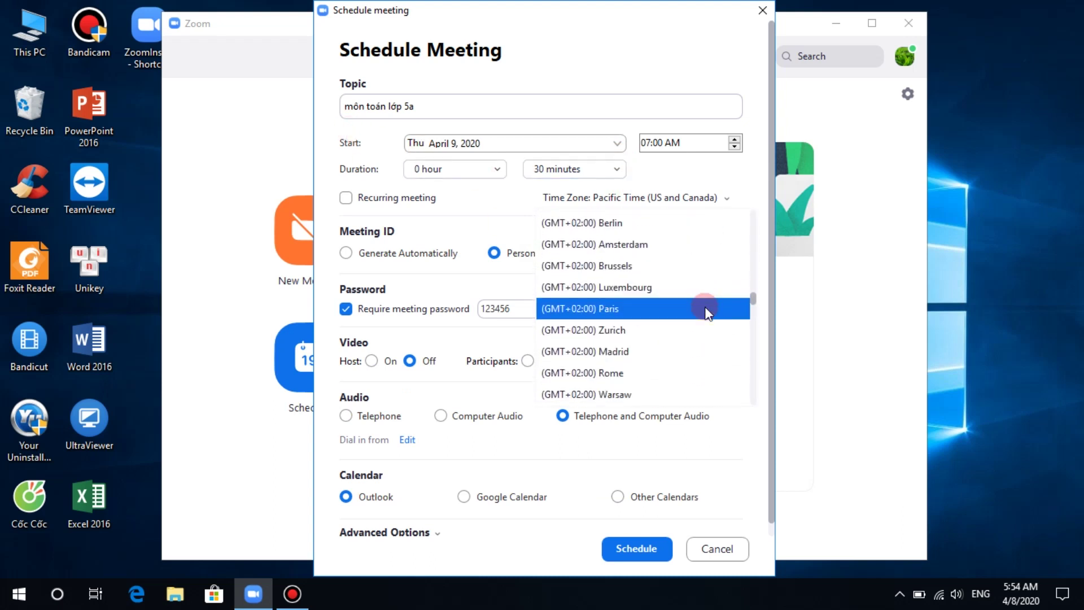
{"action": "scroll", "coordinate": [706, 312], "scroll_direction": "down", "scroll_amount": 15}
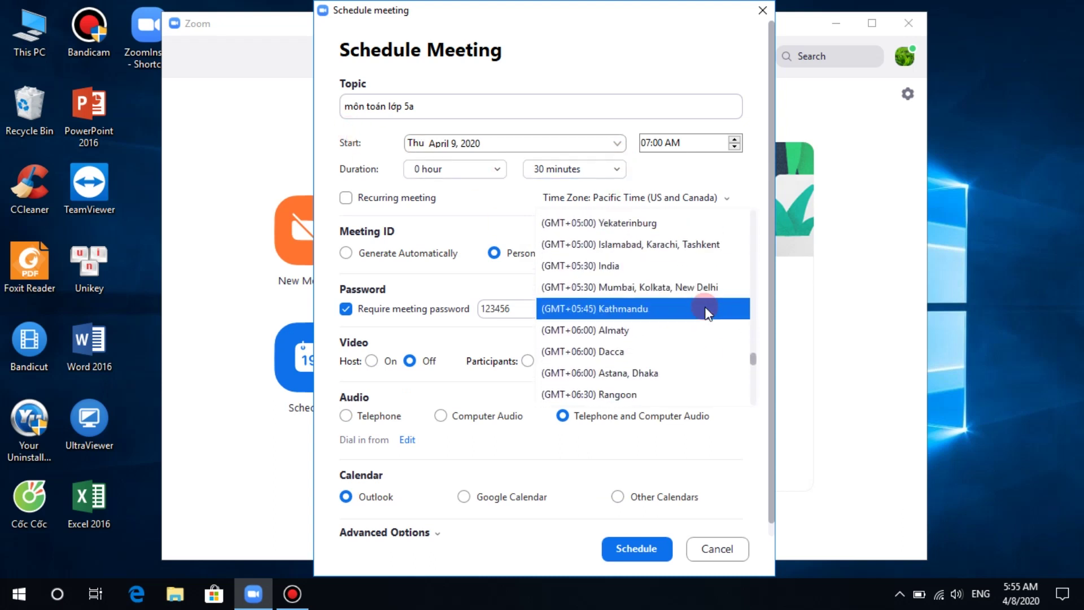
{"action": "scroll", "coordinate": [705, 307], "scroll_direction": "down", "scroll_amount": 4}
{"action": "scroll", "coordinate": [705, 307], "scroll_direction": "up", "scroll_amount": 3}
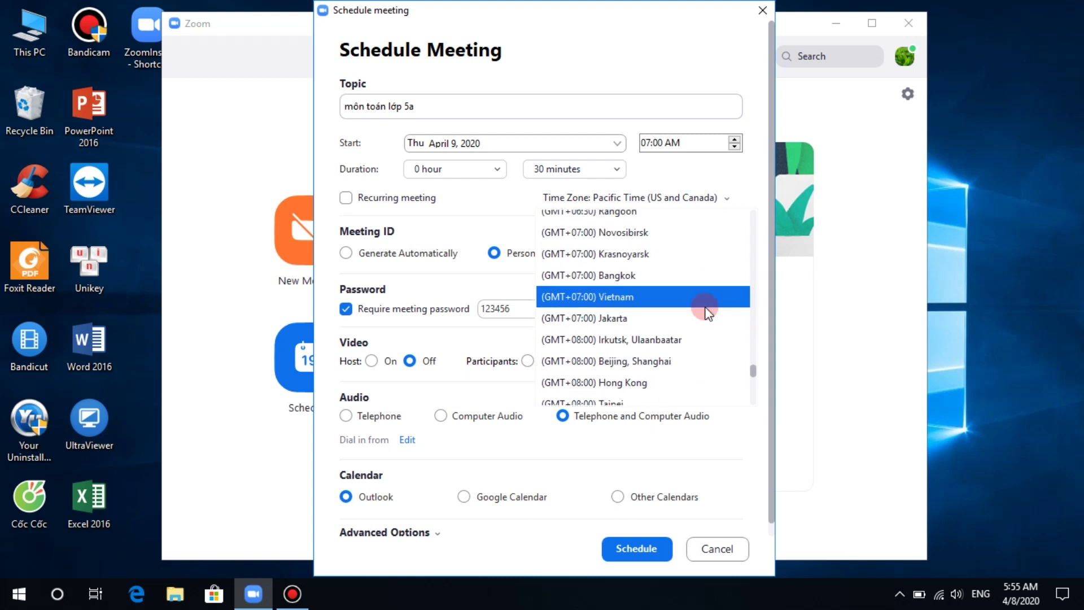
{"action": "left_click", "coordinate": [597, 305]}
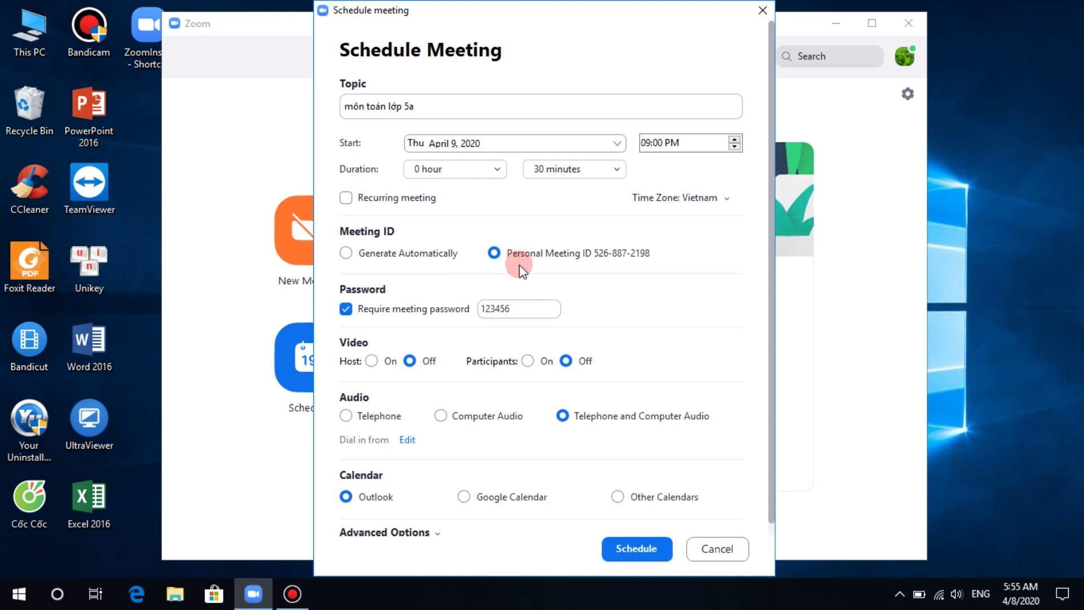
{"action": "left_click", "coordinate": [346, 253]}
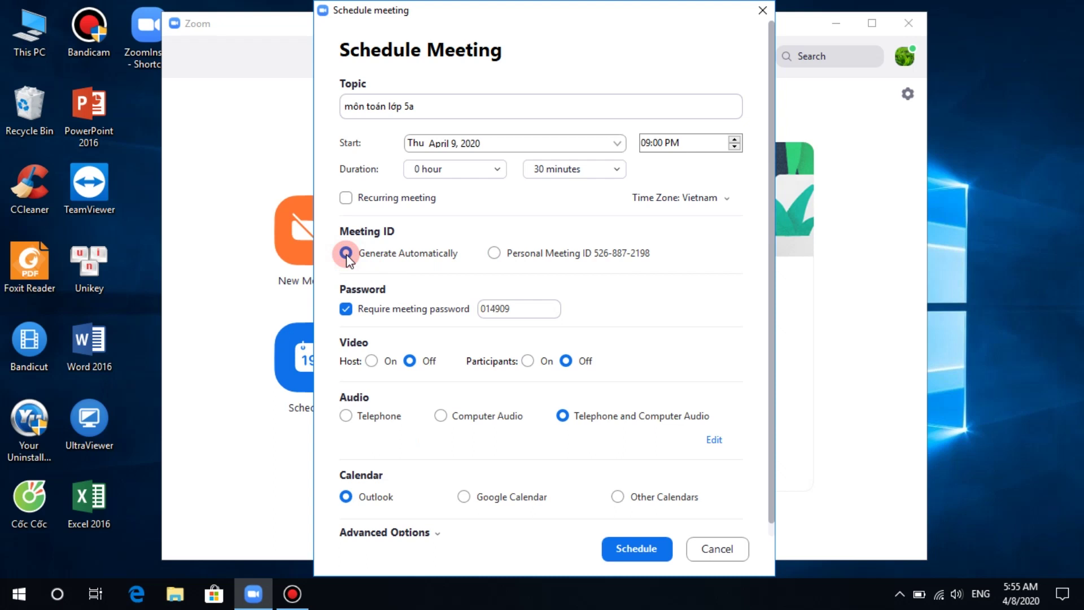
{"action": "left_click", "coordinate": [494, 253]}
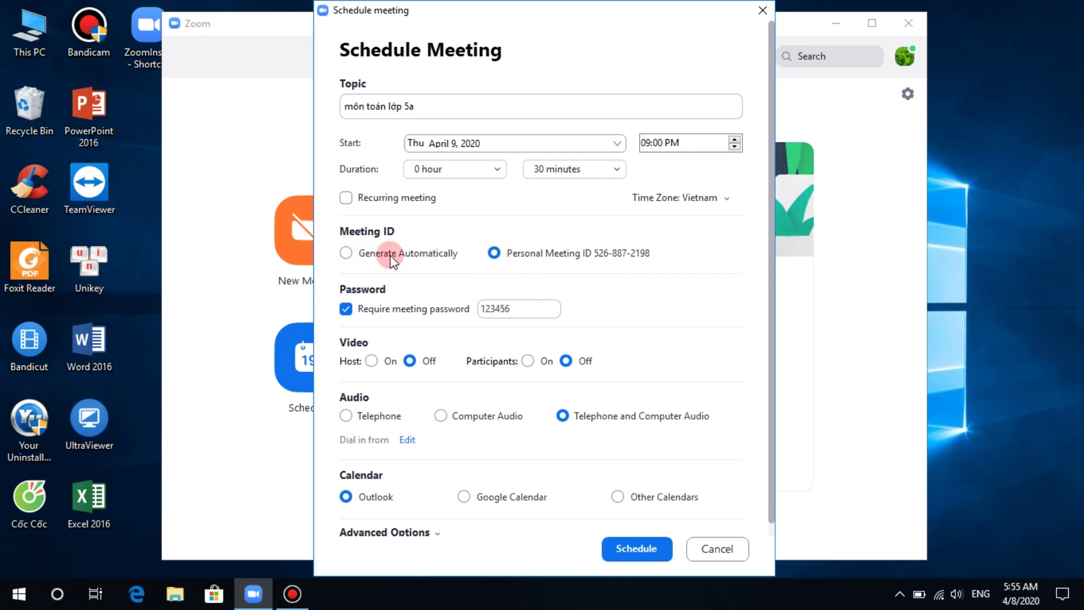
{"action": "left_click", "coordinate": [346, 253]}
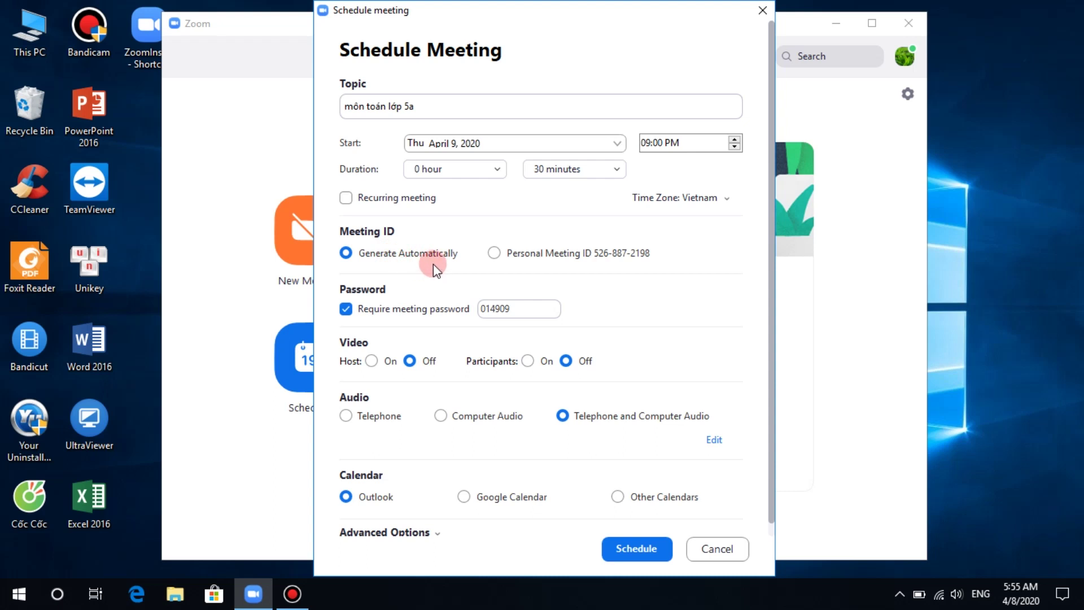
{"action": "left_click", "coordinate": [496, 254]}
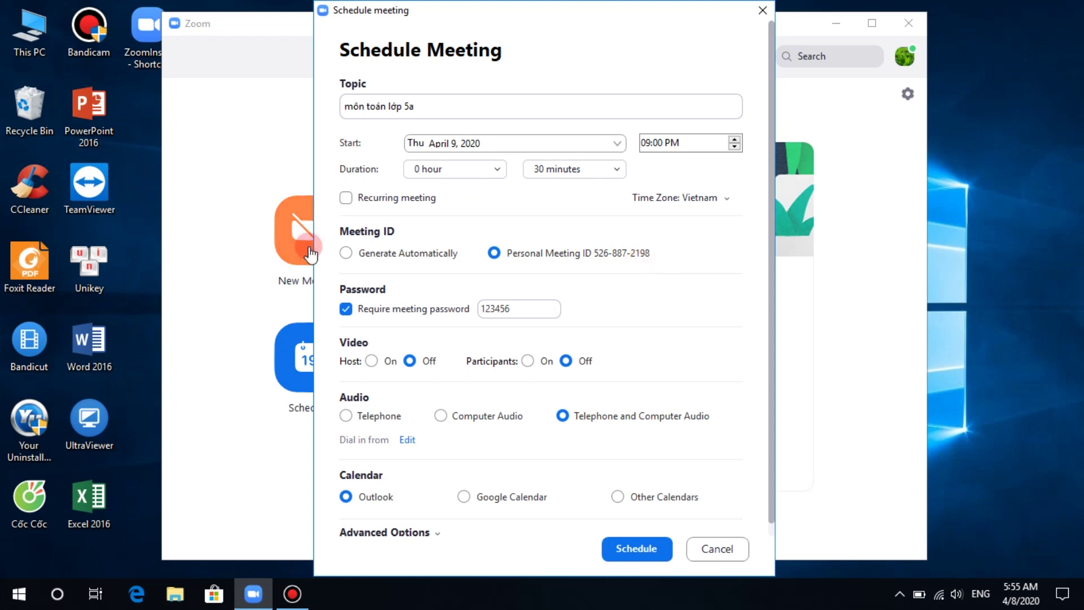
{"action": "left_click", "coordinate": [351, 253]}
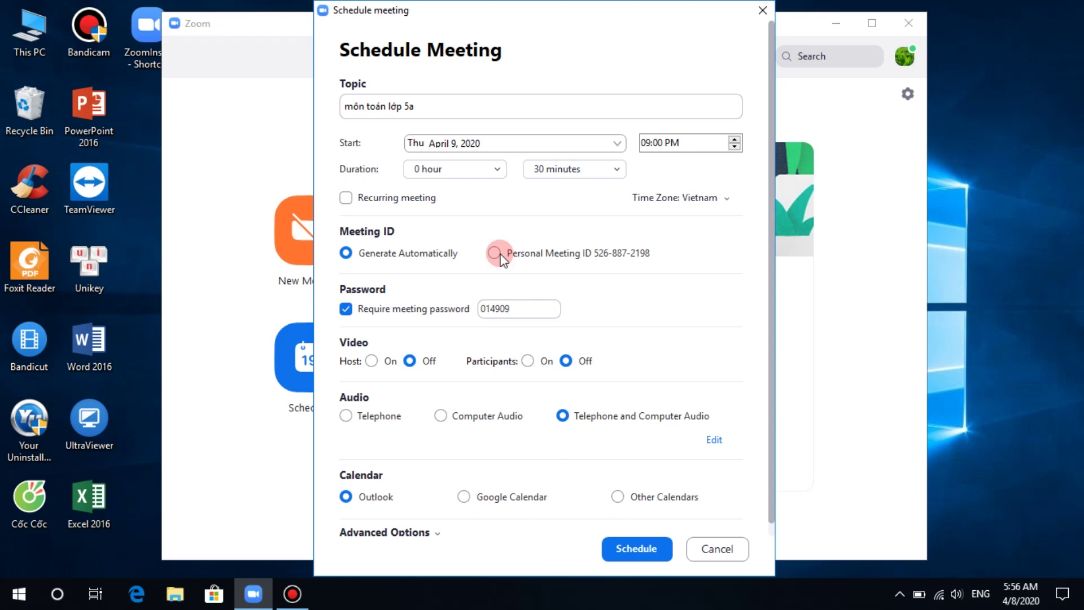
{"action": "left_click", "coordinate": [496, 253]}
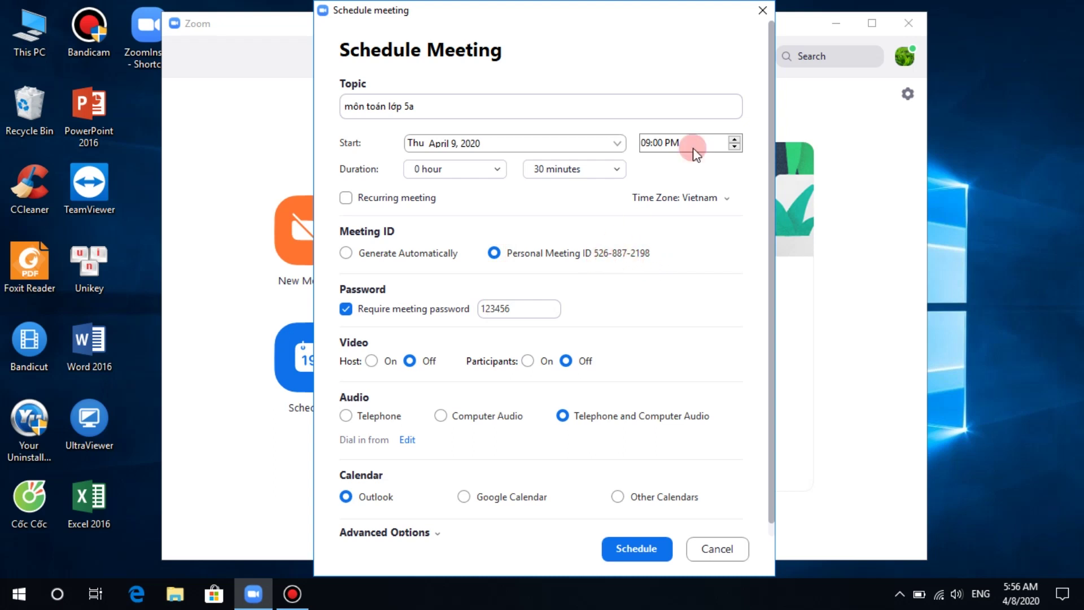
{"action": "left_click", "coordinate": [346, 310]}
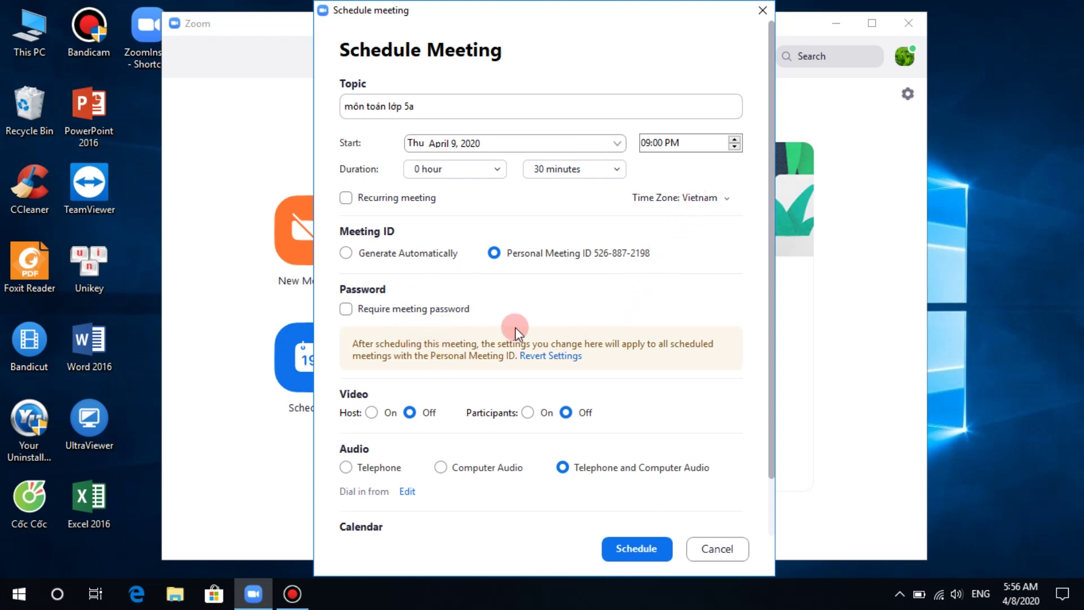
{"action": "left_click", "coordinate": [345, 316]}
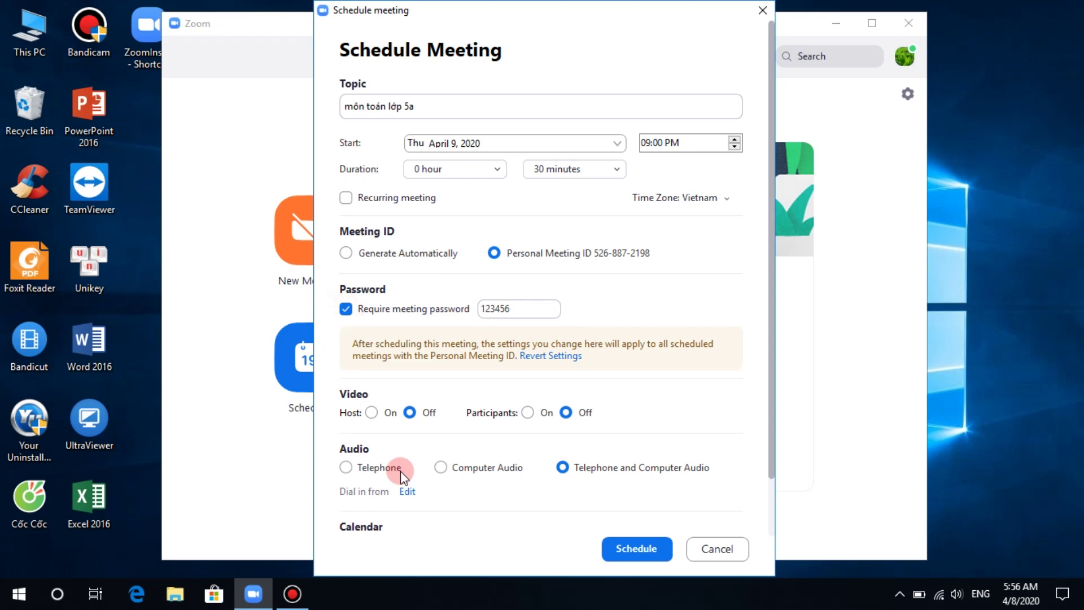
{"action": "double_click", "coordinate": [517, 313]}
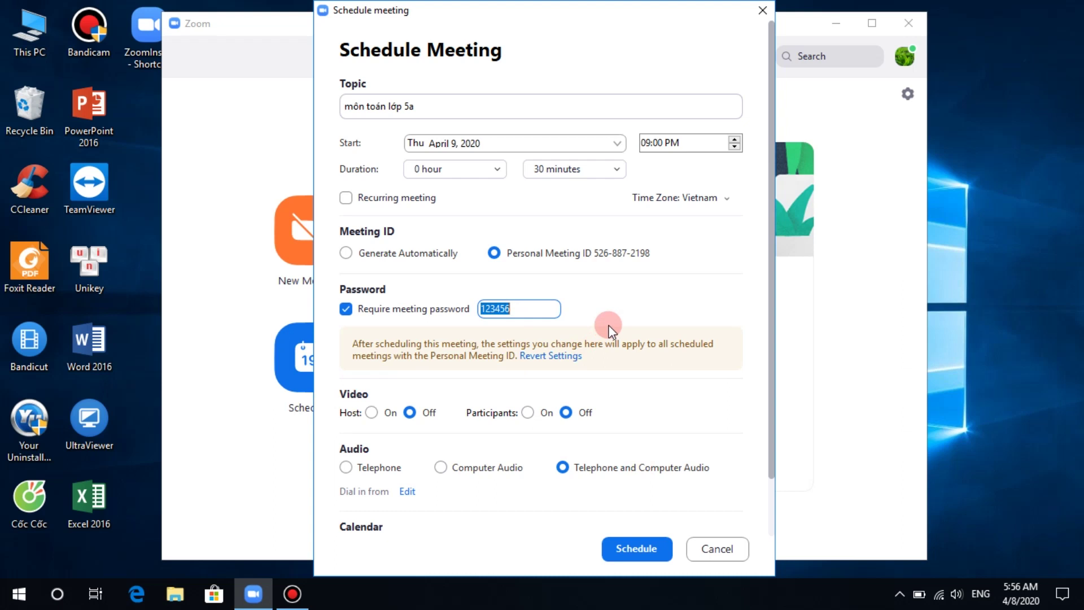
{"action": "left_click", "coordinate": [608, 317]}
{"action": "left_click", "coordinate": [345, 309]}
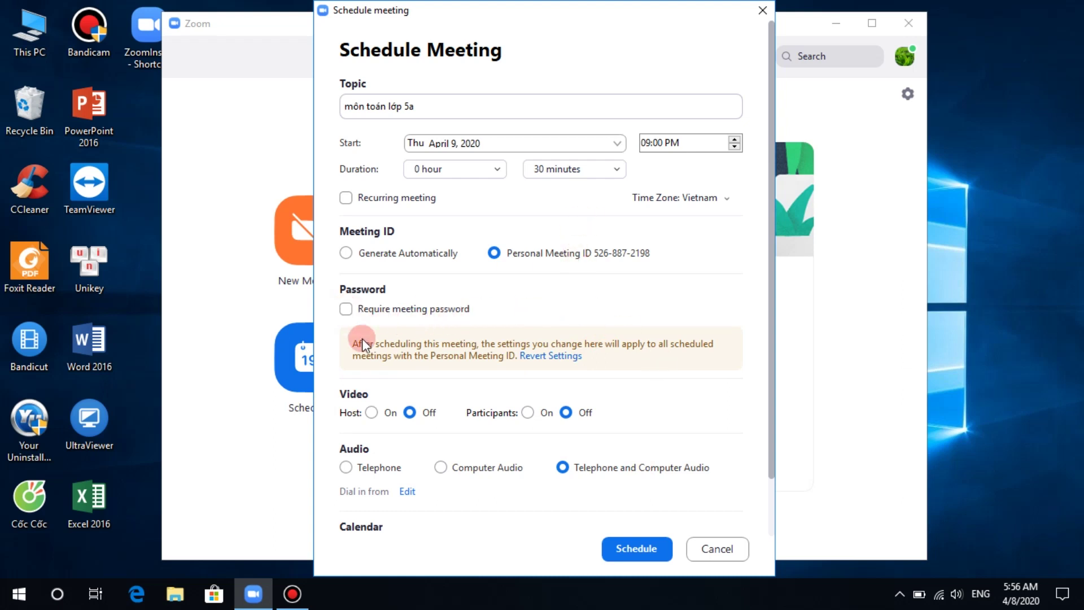
{"action": "left_click", "coordinate": [347, 309]}
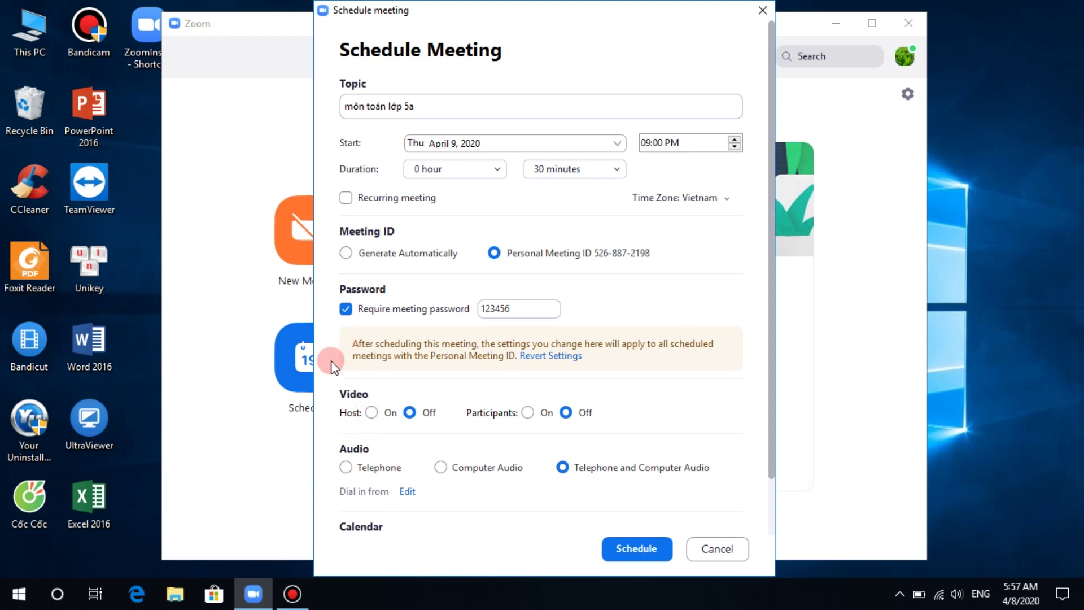
{"action": "left_click", "coordinate": [372, 412]}
{"action": "left_click", "coordinate": [411, 412]}
{"action": "left_click", "coordinate": [408, 413]}
{"action": "left_click", "coordinate": [371, 412]}
{"action": "left_click", "coordinate": [410, 413]}
{"action": "left_click", "coordinate": [374, 414]}
{"action": "left_click", "coordinate": [410, 412]}
{"action": "left_click", "coordinate": [530, 416]}
{"action": "left_click", "coordinate": [567, 413]}
{"action": "scroll", "coordinate": [574, 412], "scroll_direction": "down", "scroll_amount": 1}
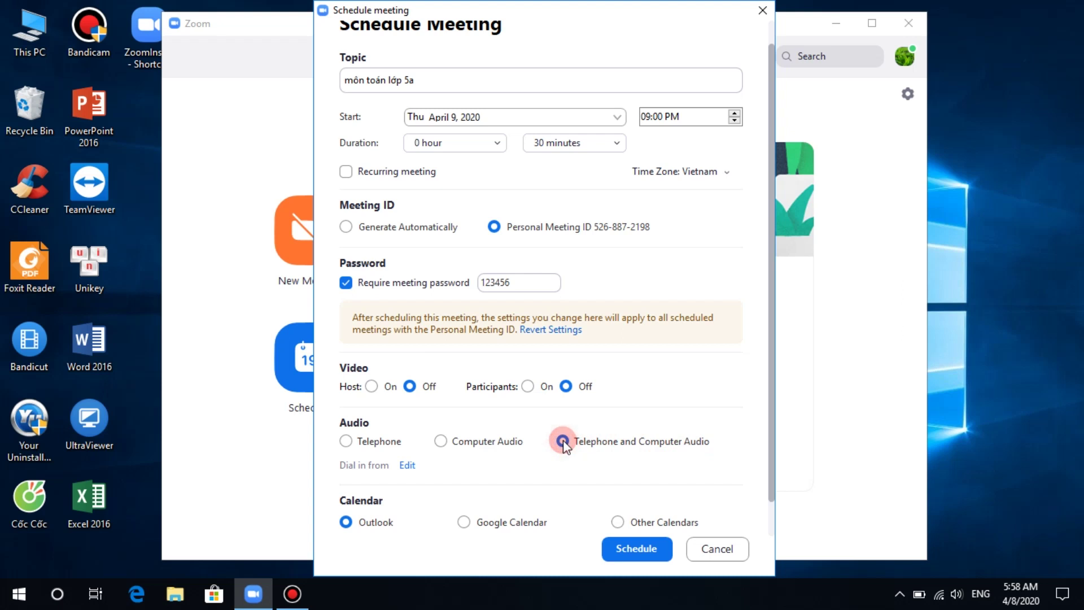
{"action": "left_click", "coordinate": [347, 443]}
{"action": "left_click", "coordinate": [573, 444]}
{"action": "left_click", "coordinate": [369, 518]}
Step: Choose Google Calendar as the meeting's calendar option
{"action": "scroll", "coordinate": [388, 500], "scroll_direction": "down", "scroll_amount": 1}
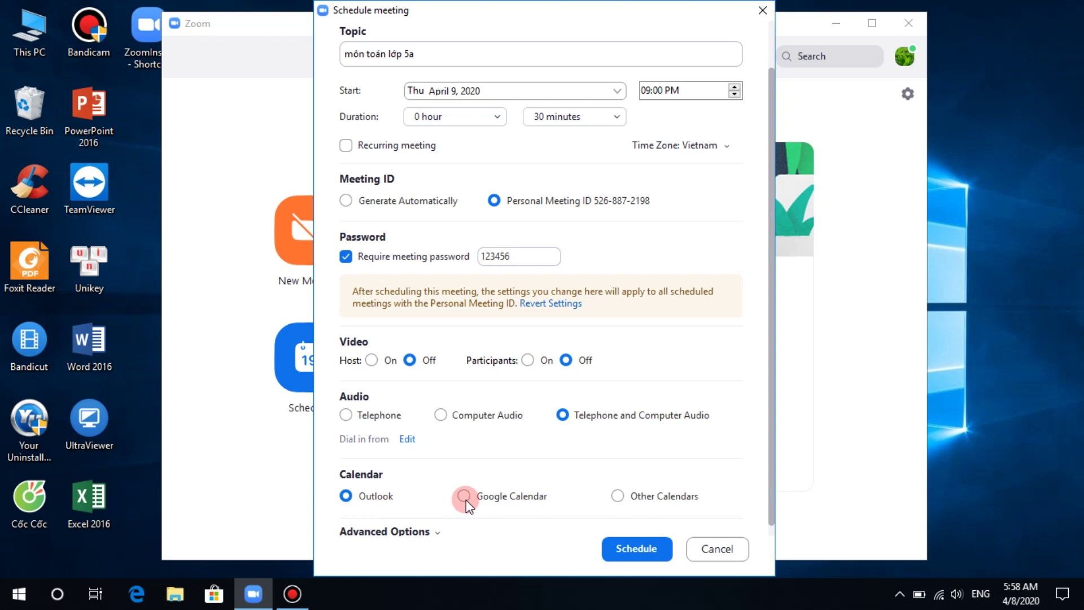
{"action": "left_click", "coordinate": [464, 496]}
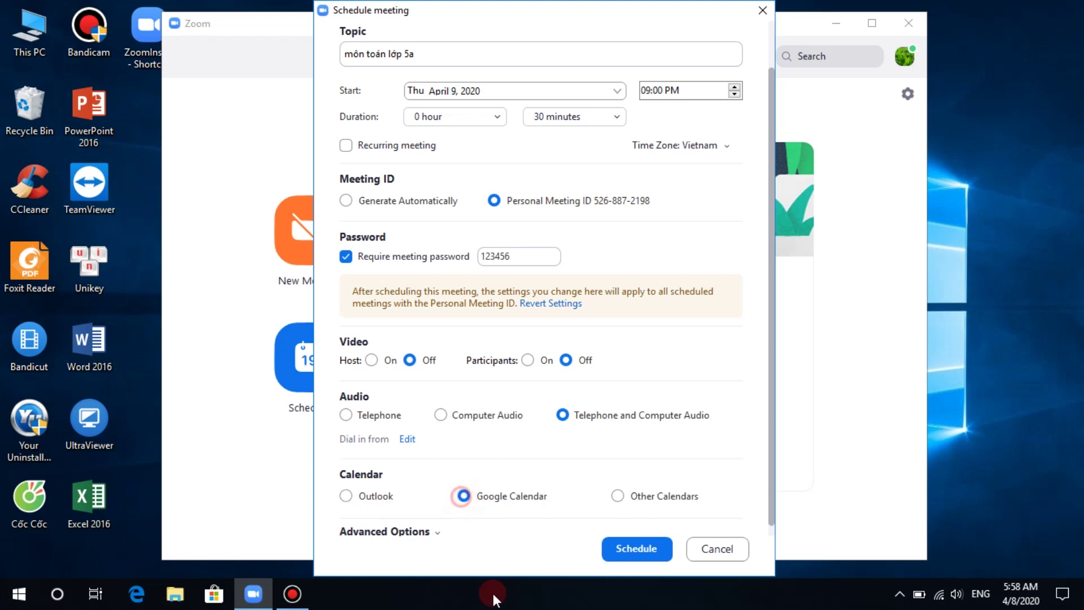
{"action": "scroll", "coordinate": [502, 491], "scroll_direction": "down", "scroll_amount": 1}
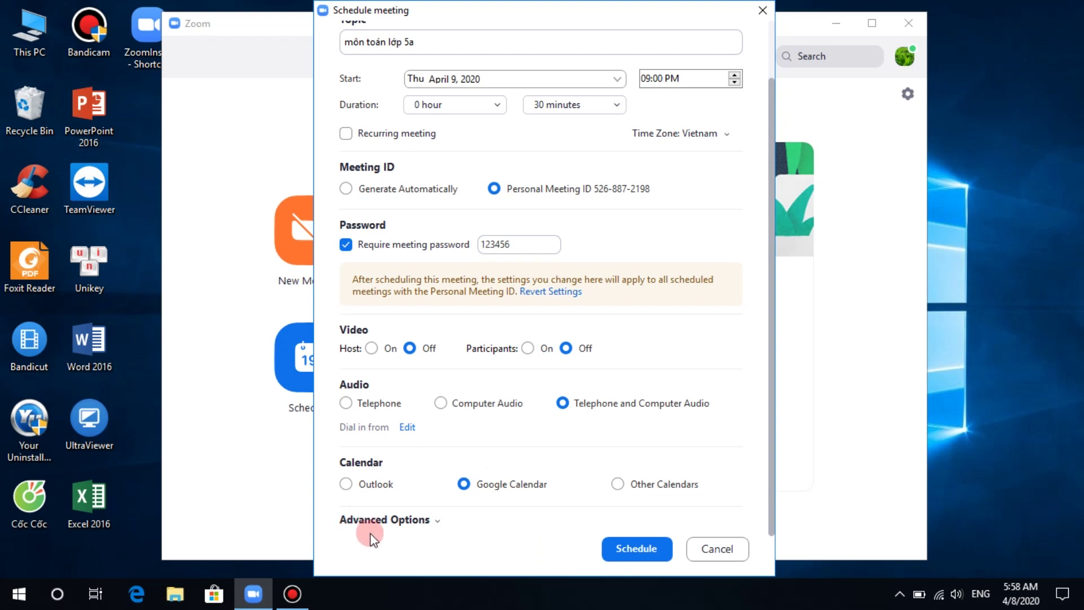
Step: Expand Advanced Options, keep the waiting room on, and enable join before host
{"action": "left_click", "coordinate": [439, 520]}
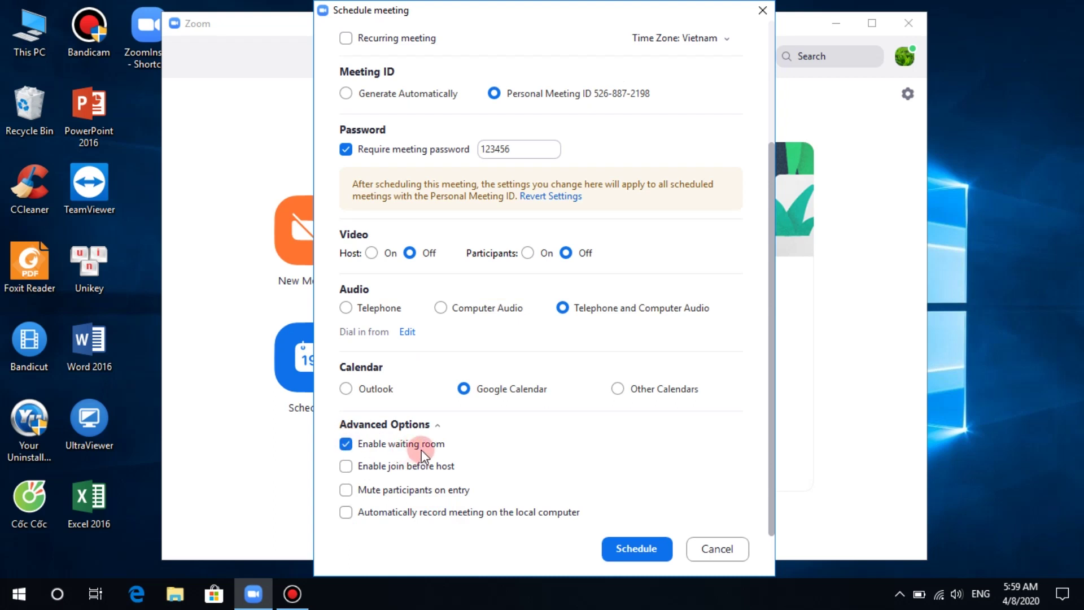
{"action": "left_click", "coordinate": [354, 445]}
{"action": "left_click", "coordinate": [354, 445]}
{"action": "left_click", "coordinate": [352, 466]}
Step: Leave mute-on-entry and auto local recording off, then copy the Môn toán lớp 5a invitation
{"action": "left_click", "coordinate": [349, 492]}
{"action": "left_click", "coordinate": [346, 513]}
{"action": "left_click", "coordinate": [346, 513]}
{"action": "left_click", "coordinate": [356, 543]}
{"action": "left_click", "coordinate": [347, 490]}
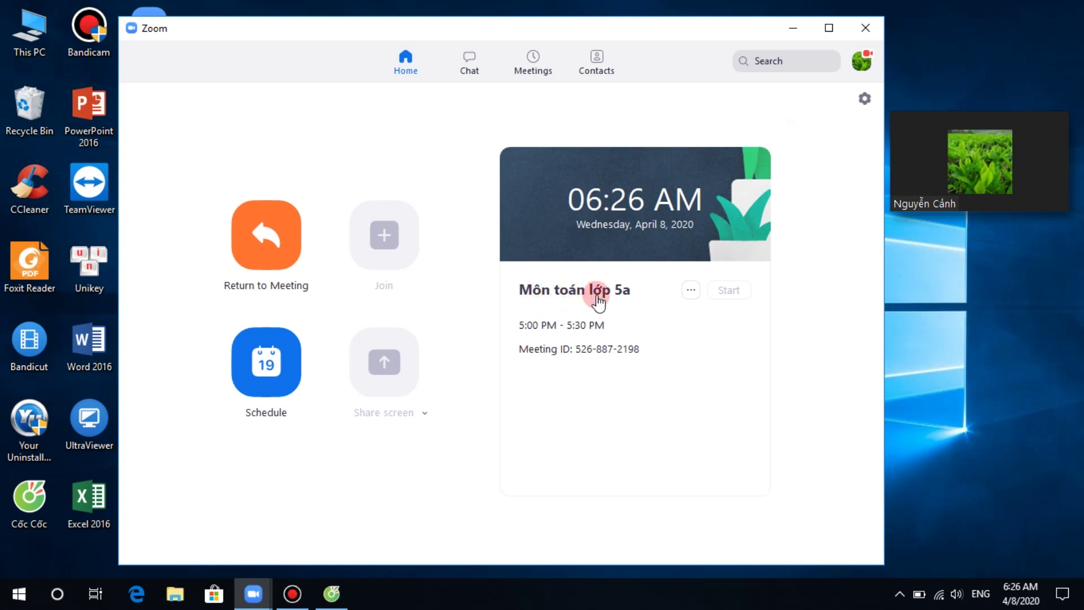
{"action": "left_click", "coordinate": [563, 304]}
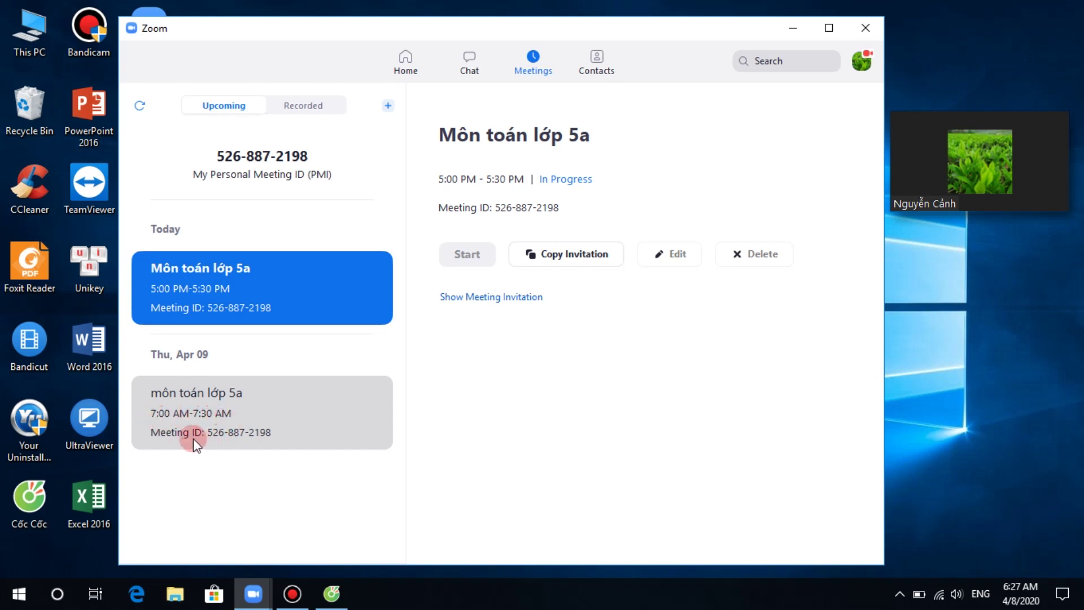
{"action": "left_click", "coordinate": [555, 257]}
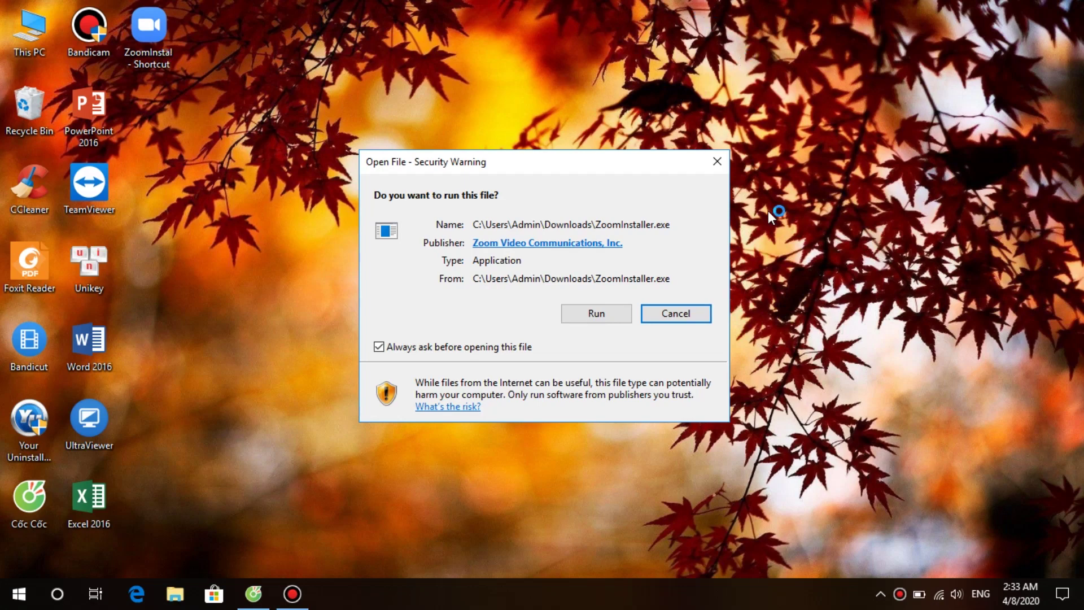
Step: Run ZoomInstaller.exe from the security warning dialog
{"action": "left_click", "coordinate": [611, 318]}
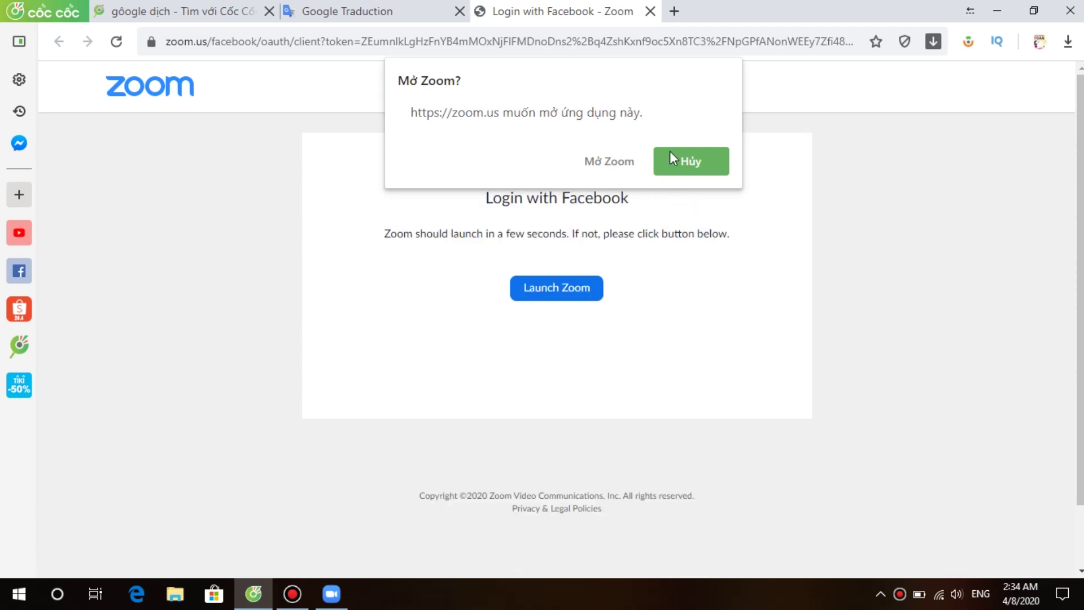
Step: Allow the browser to launch Zoom, then minimize the browser to show Zoom's Home screen
{"action": "left_click", "coordinate": [608, 156]}
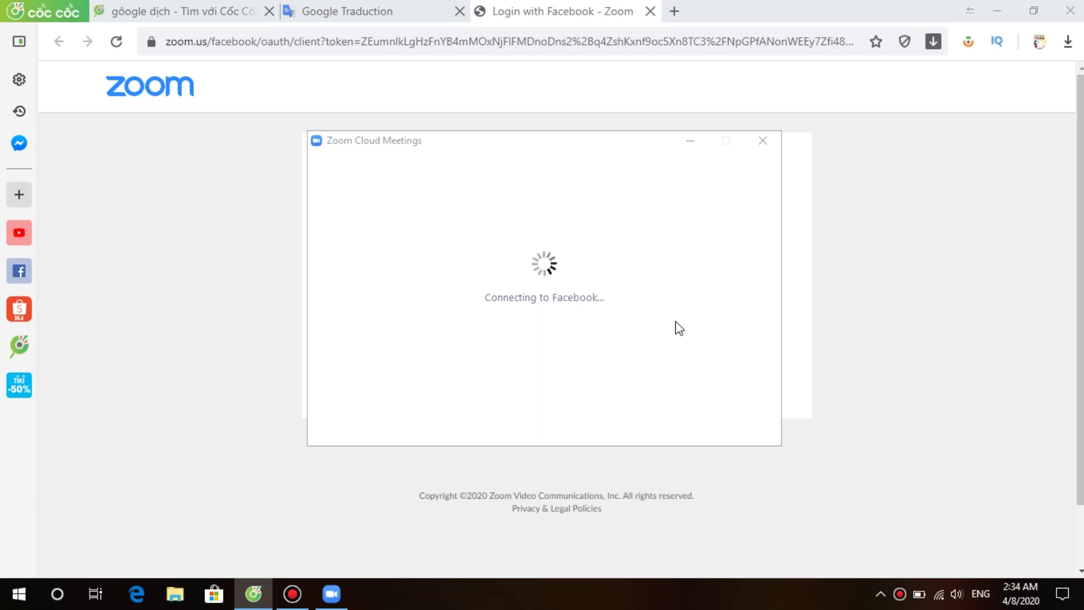
{"action": "left_click", "coordinate": [997, 11]}
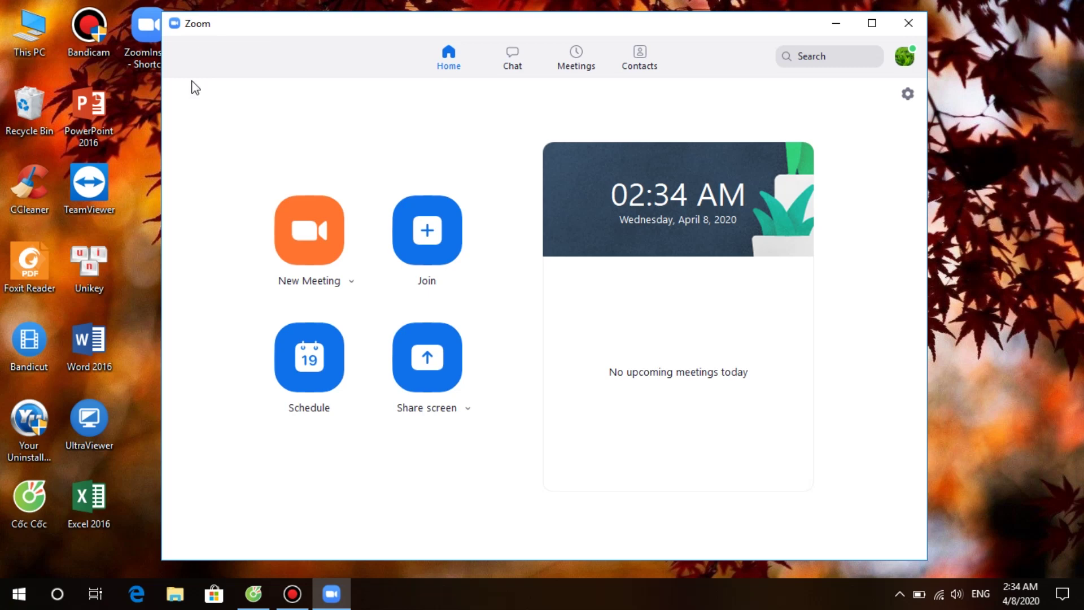
Step: Show the New Meeting dropdown options for video and Personal Meeting ID
{"action": "left_click", "coordinate": [351, 282]}
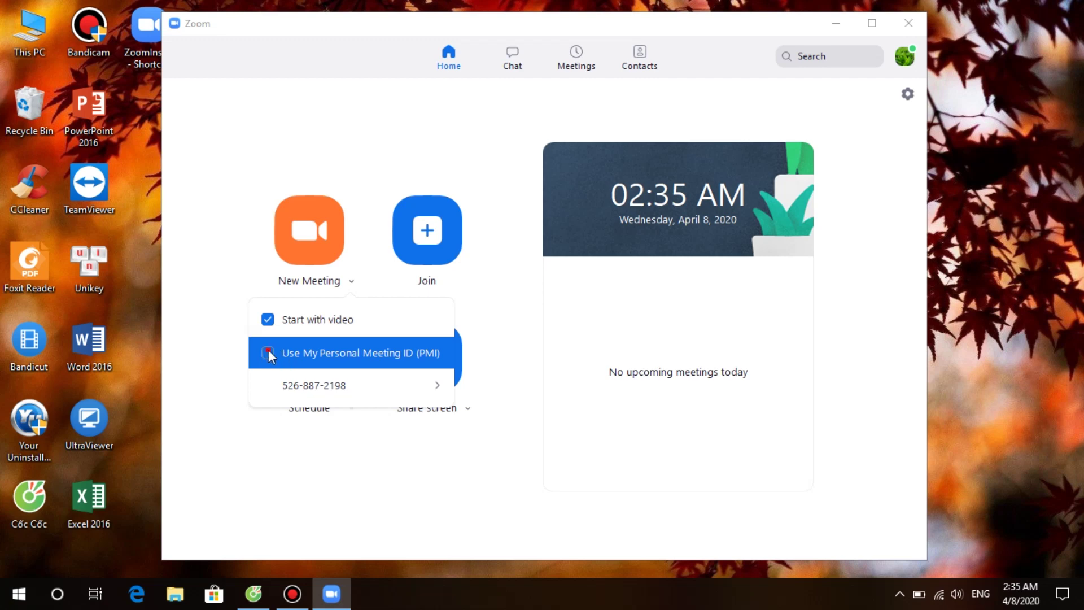
Step: Switch new meetings to the Personal Meeting ID and bring up its PMI Settings
{"action": "left_click", "coordinate": [269, 350]}
{"action": "mouse_move", "coordinate": [441, 385]}
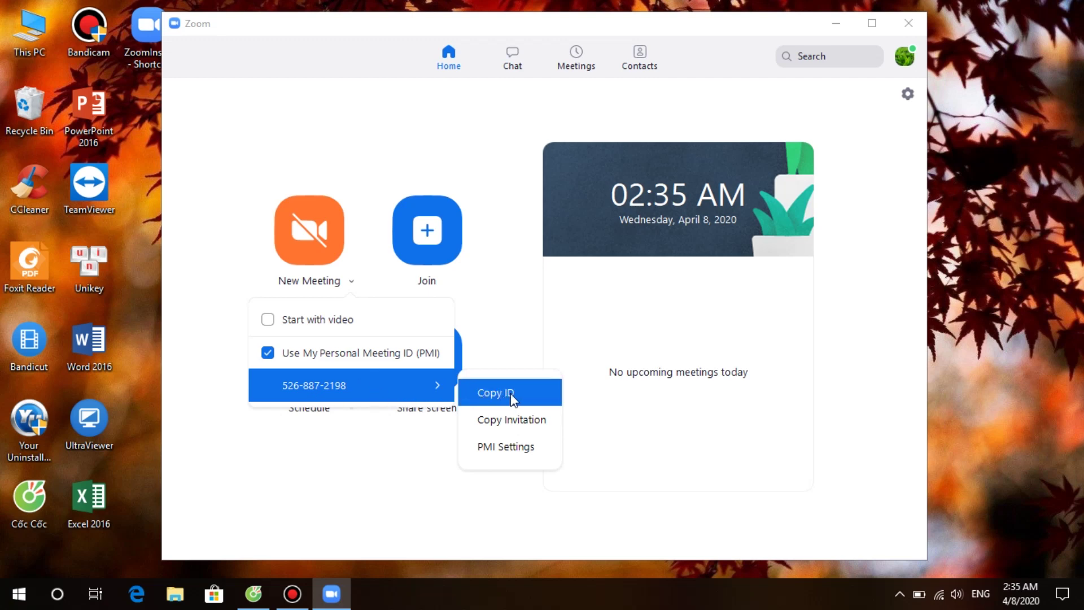
{"action": "left_click", "coordinate": [515, 452]}
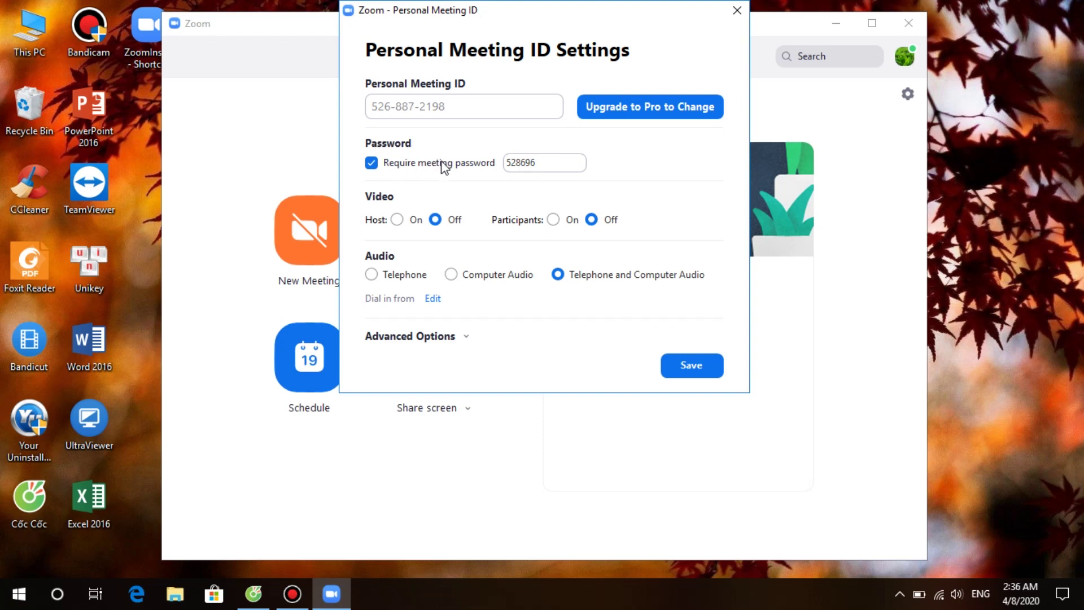
Step: Replace the PMI password with a new one, leaving Require meeting password turned on
{"action": "double_click", "coordinate": [535, 167]}
{"action": "type", "text": "123456"}
{"action": "left_click", "coordinate": [371, 163]}
{"action": "left_click", "coordinate": [371, 163]}
{"action": "left_click", "coordinate": [371, 163]}
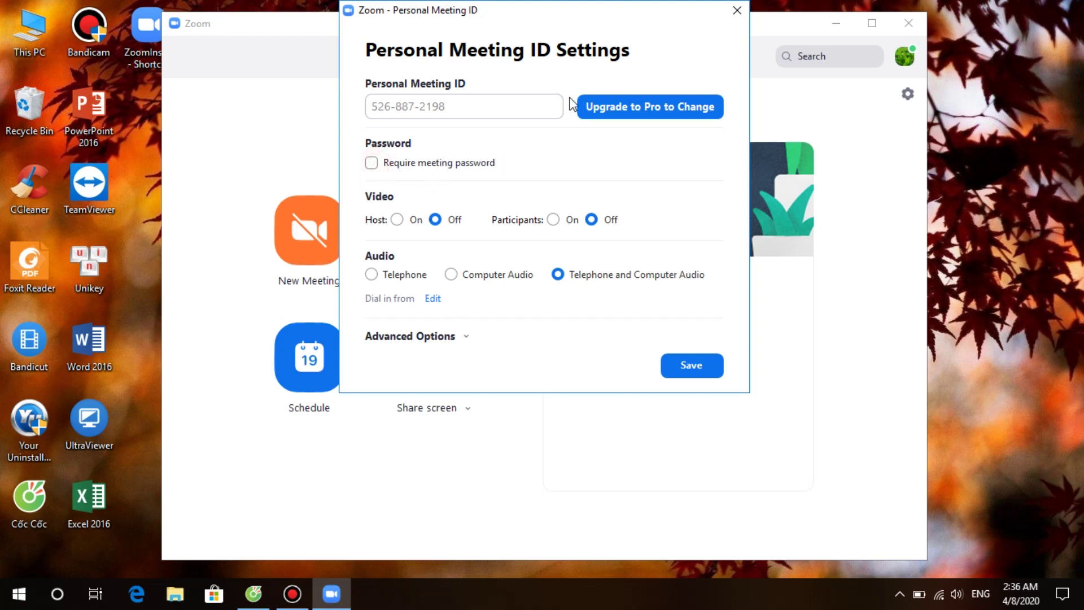
{"action": "left_click", "coordinate": [373, 163]}
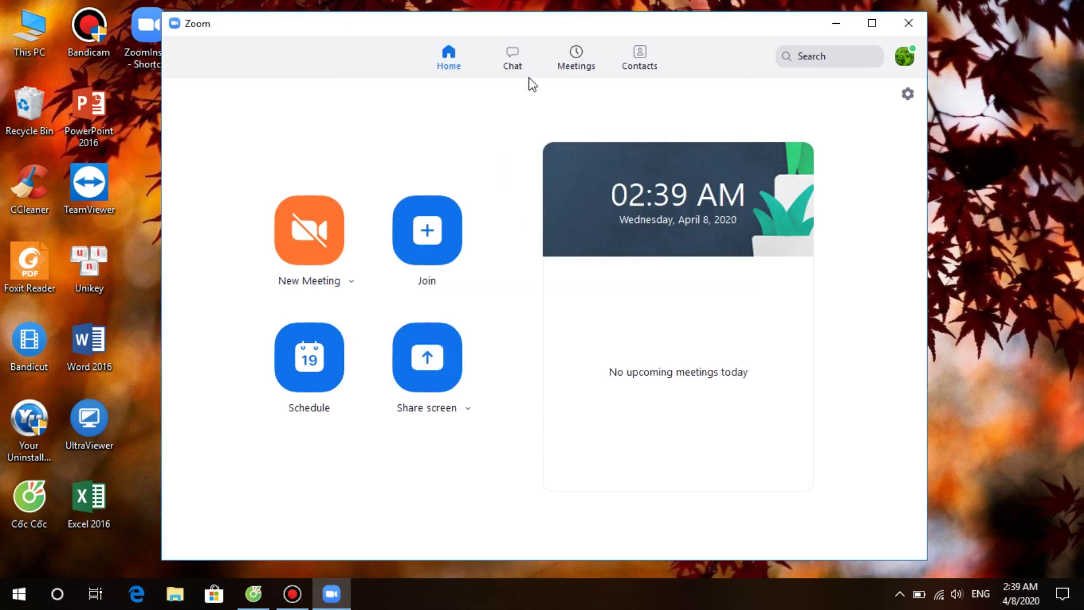
Step: Reopen PMI Settings from the New Meeting dropdown to verify the saved password
{"action": "left_click", "coordinate": [353, 283]}
{"action": "mouse_move", "coordinate": [339, 383]}
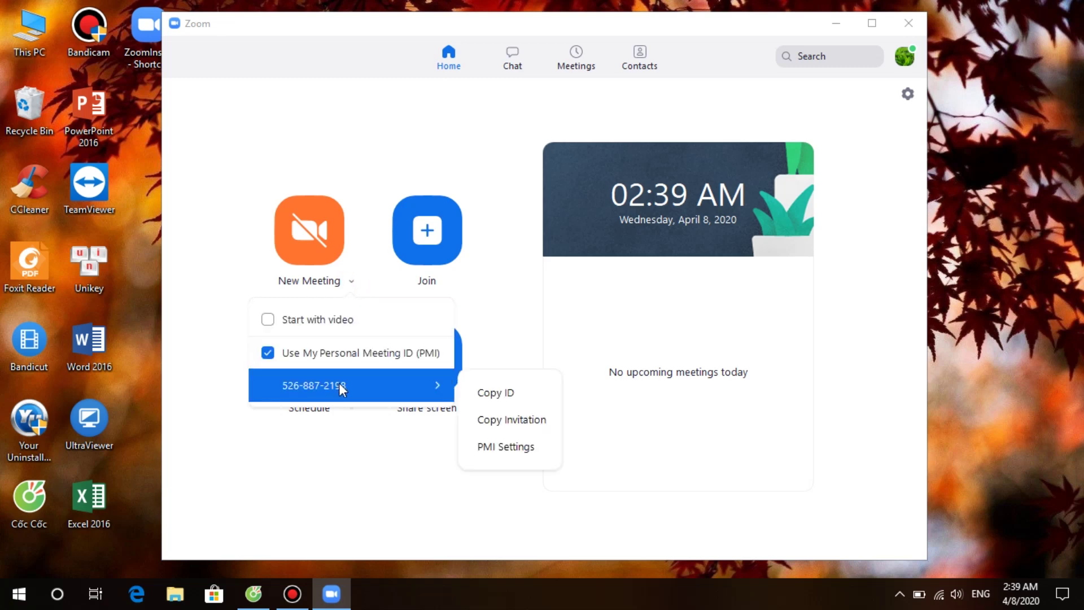
{"action": "left_click", "coordinate": [503, 455]}
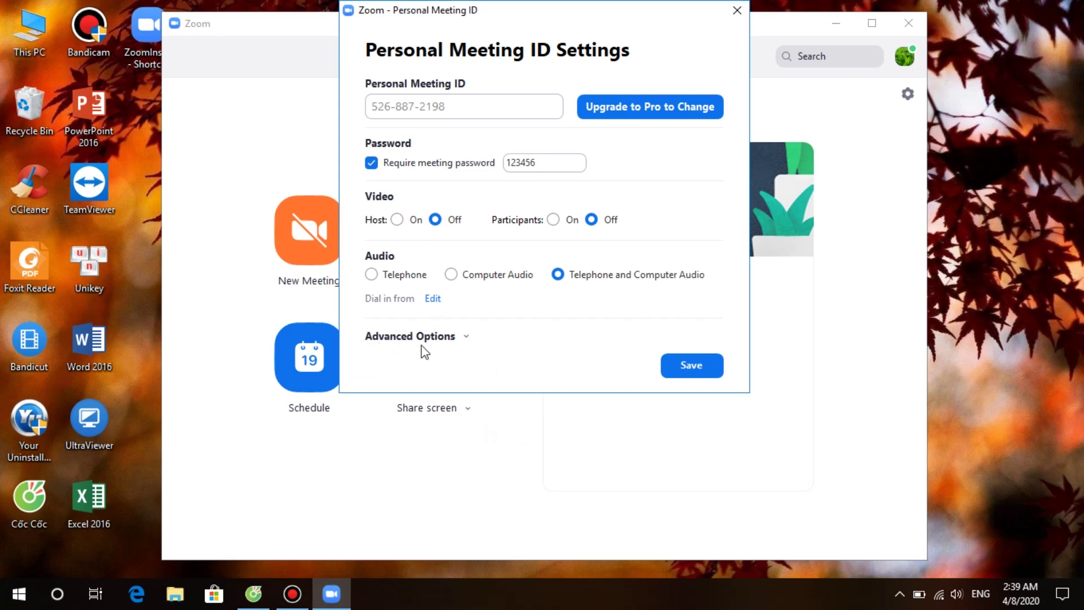
Step: In Advanced Options, keep the waiting room on and enable join before host and mute on entry
{"action": "left_click", "coordinate": [466, 339]}
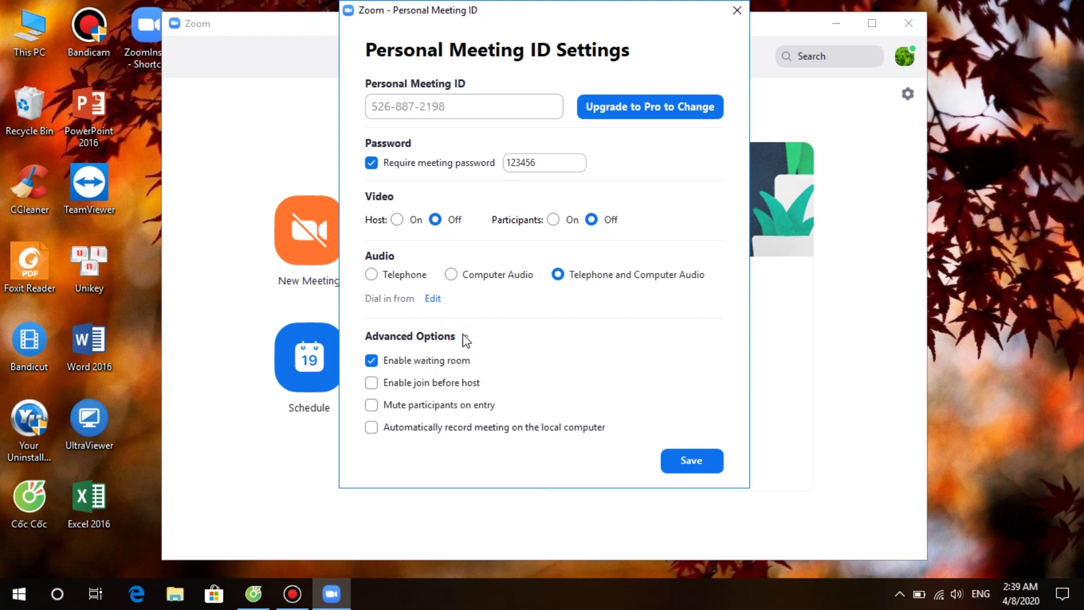
{"action": "left_click", "coordinate": [466, 337]}
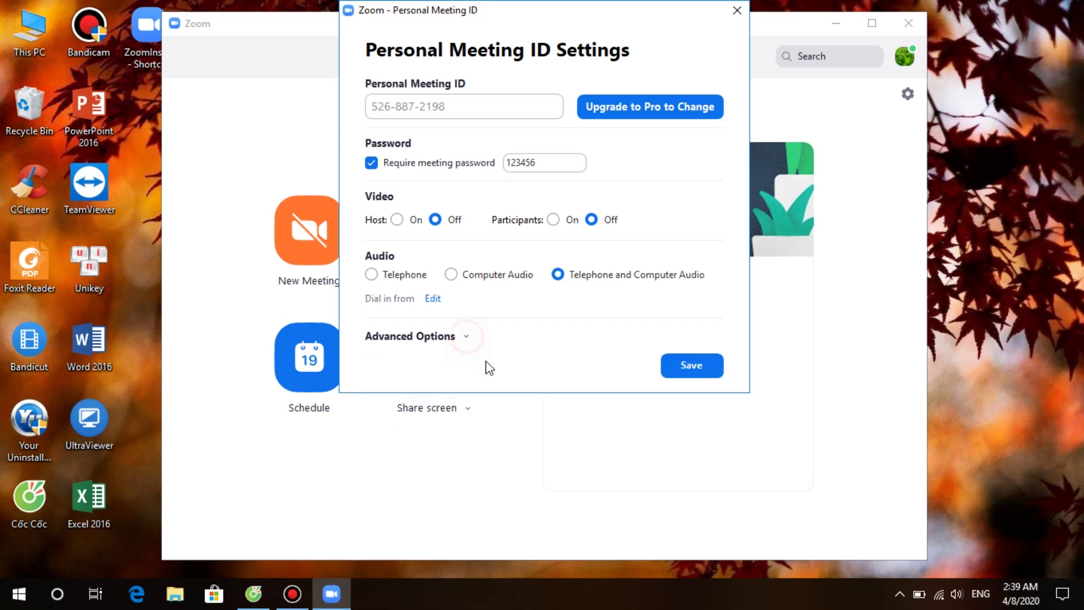
{"action": "left_click", "coordinate": [468, 339]}
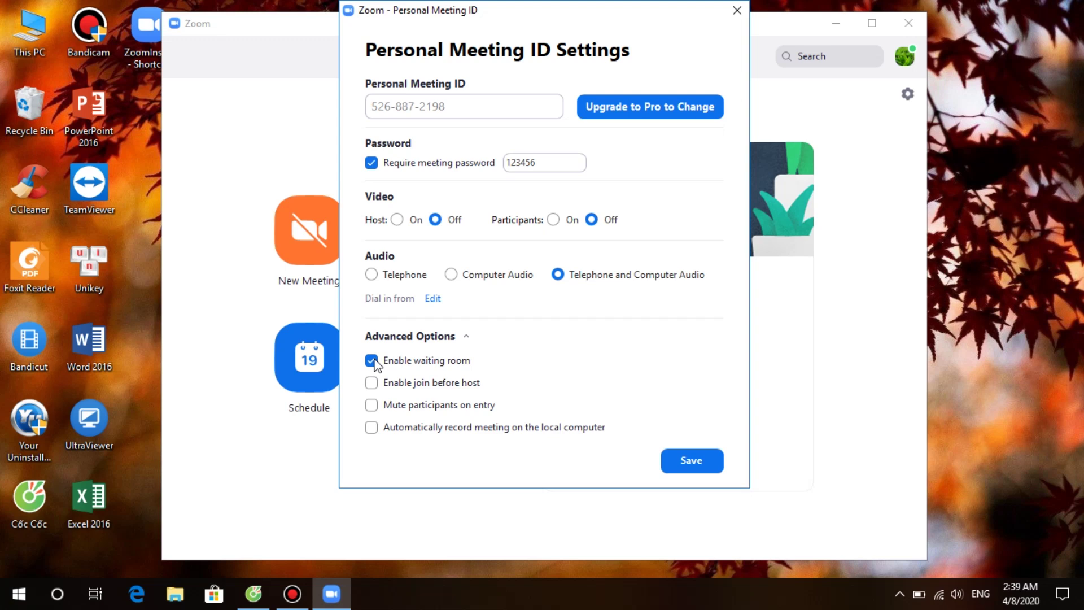
{"action": "left_click", "coordinate": [372, 359]}
{"action": "left_click", "coordinate": [370, 360]}
{"action": "left_click", "coordinate": [372, 384]}
{"action": "left_click", "coordinate": [372, 405]}
Step: Uncheck Mute participants on entry and Enable join before host in the PMI settings
{"action": "left_click", "coordinate": [372, 405]}
{"action": "left_click", "coordinate": [373, 383]}
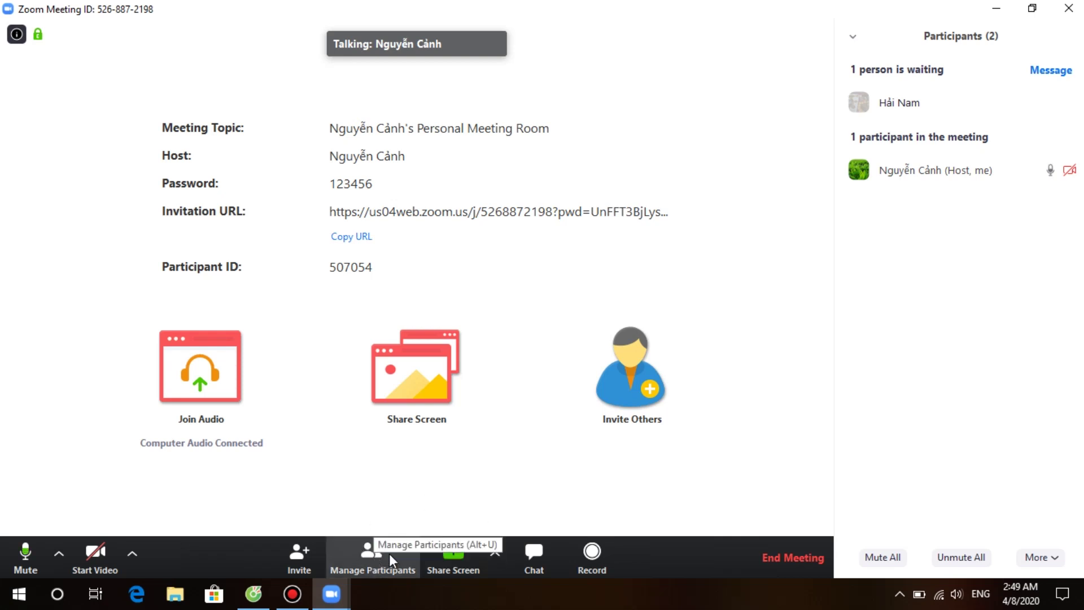
{"action": "left_click", "coordinate": [383, 567]}
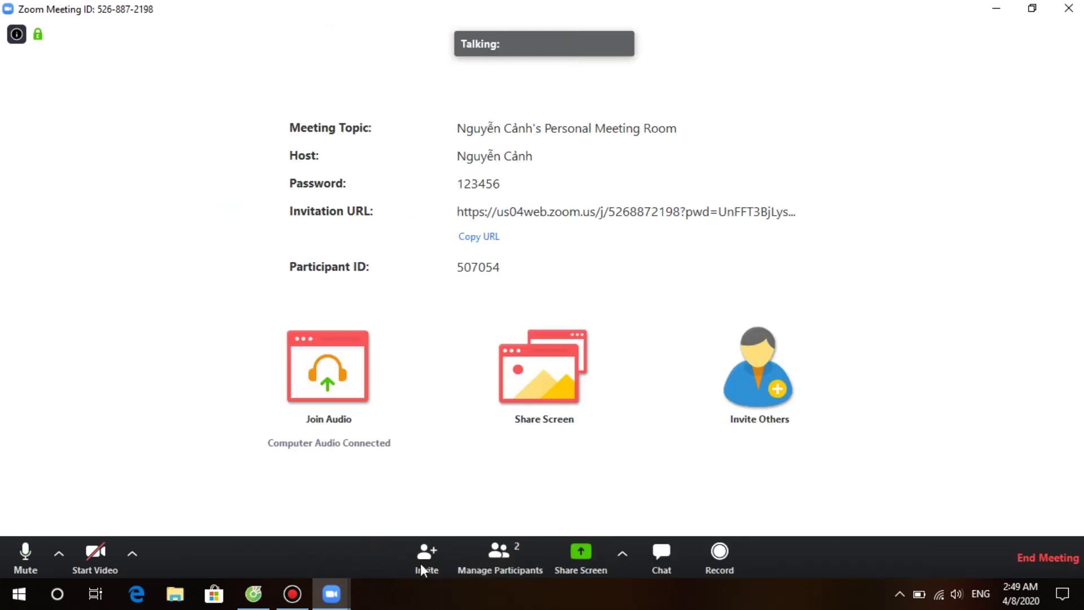
{"action": "left_click", "coordinate": [480, 562]}
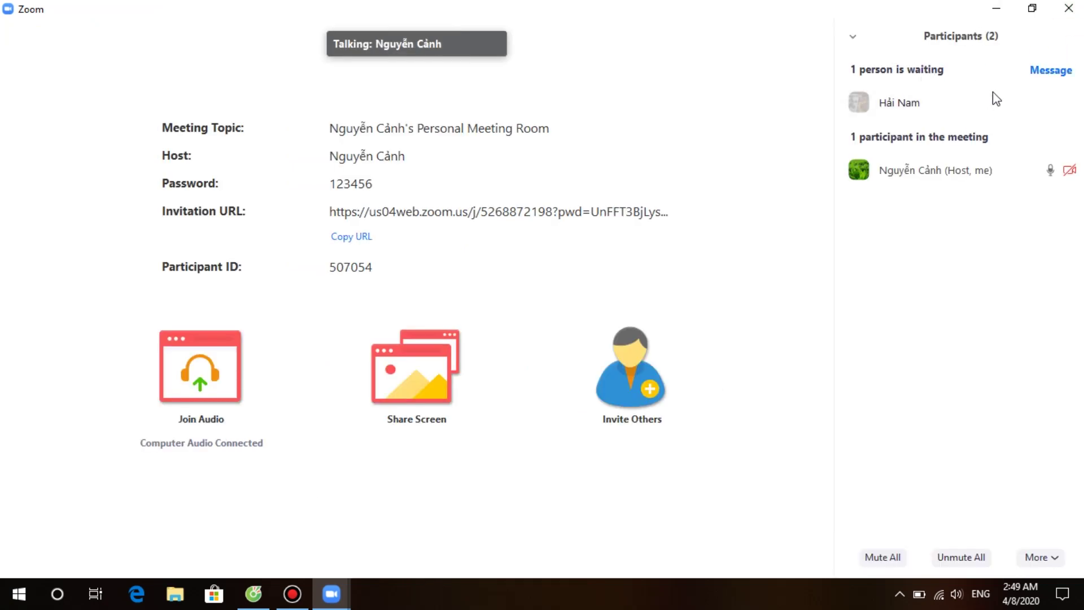
{"action": "mouse_move", "coordinate": [912, 105]}
{"action": "mouse_move", "coordinate": [988, 98]}
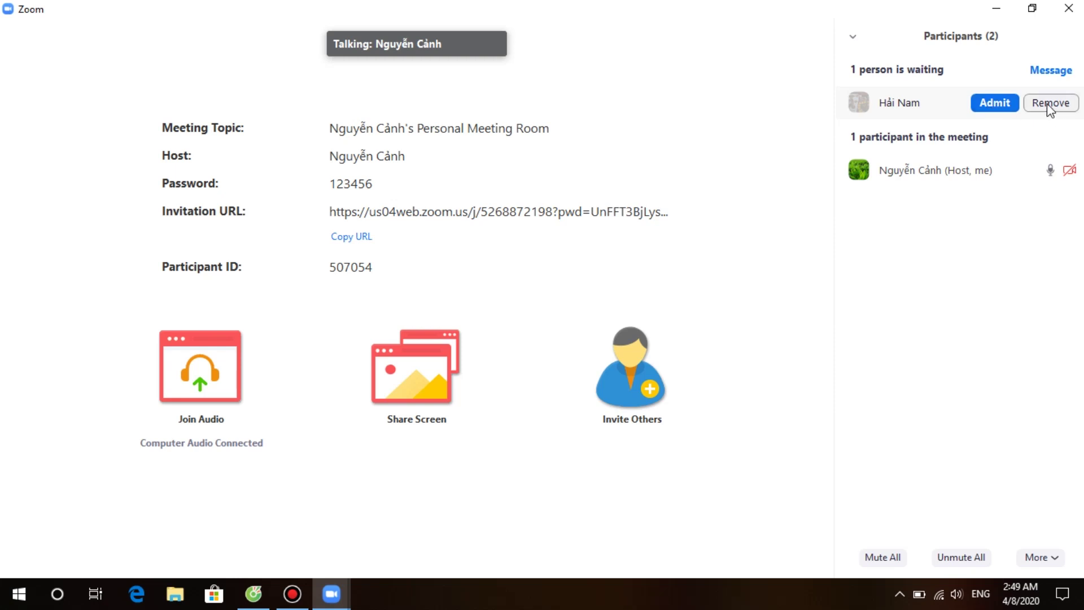
Step: Dismiss the Clear options and draw a light-blue freehand stroke right of the ellipse and text
{"action": "left_click", "coordinate": [995, 104]}
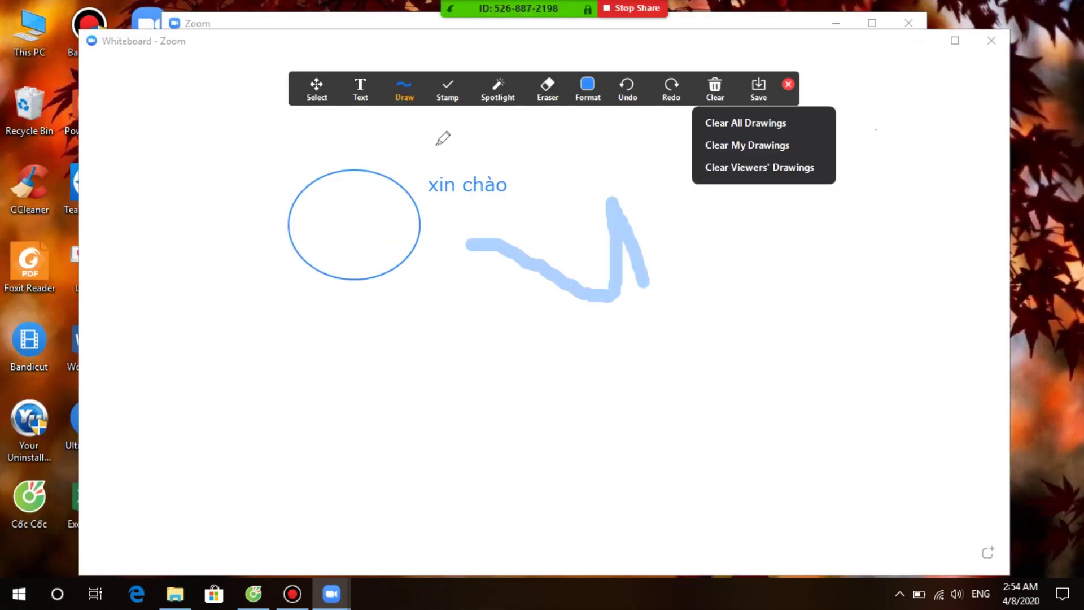
{"action": "left_click", "coordinate": [443, 135]}
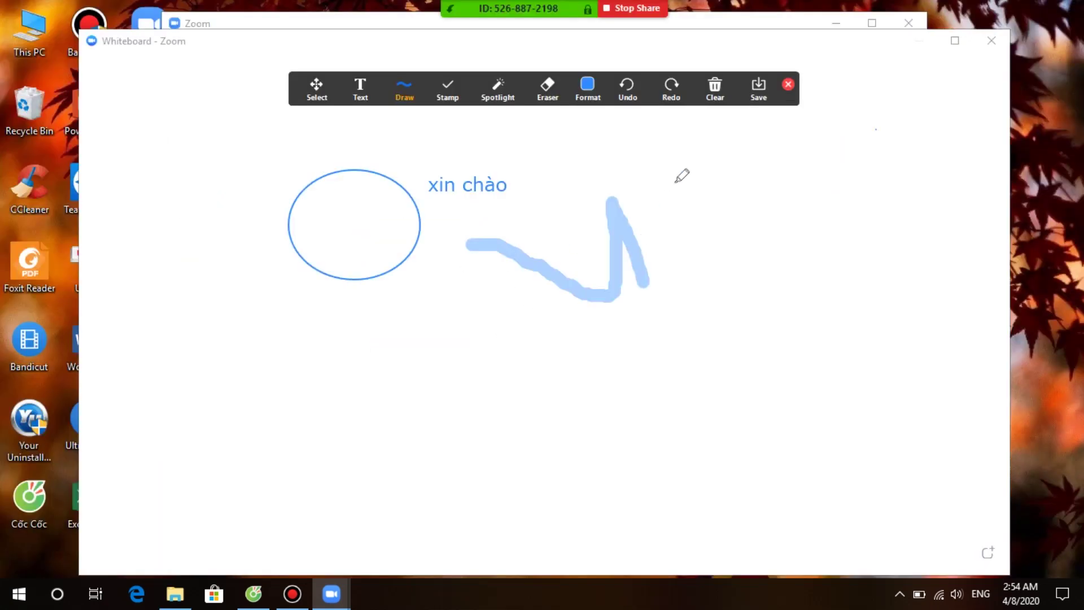
{"action": "mouse_move", "coordinate": [673, 180]}
{"action": "left_mouse_down"}
{"action": "mouse_move", "coordinate": [711, 194]}
{"action": "mouse_move", "coordinate": [736, 227]}
{"action": "mouse_move", "coordinate": [810, 191]}
{"action": "left_mouse_up"}
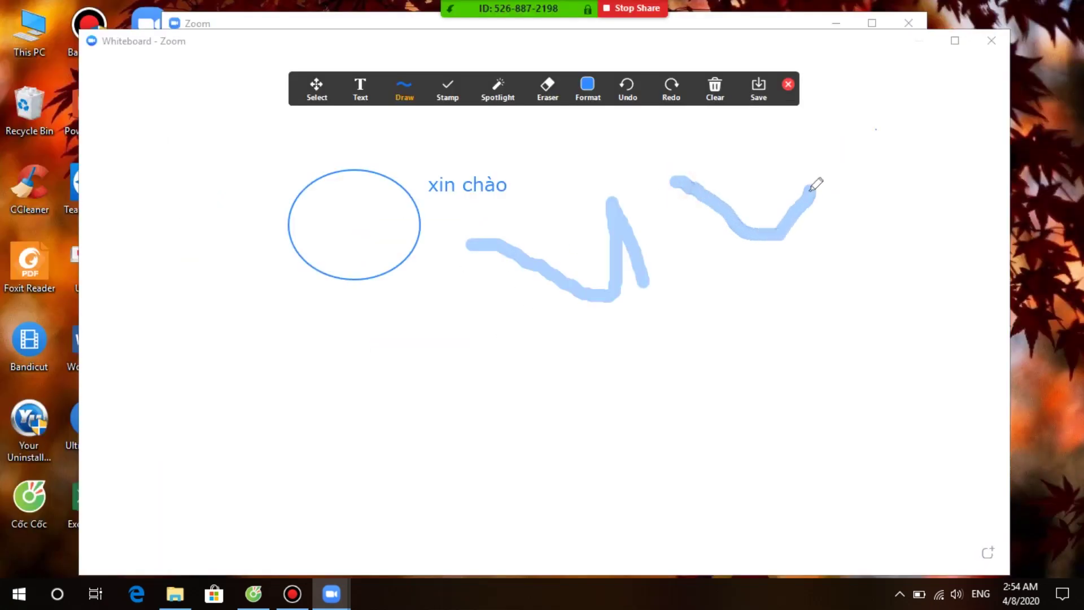
{"action": "mouse_move", "coordinate": [578, 5]}
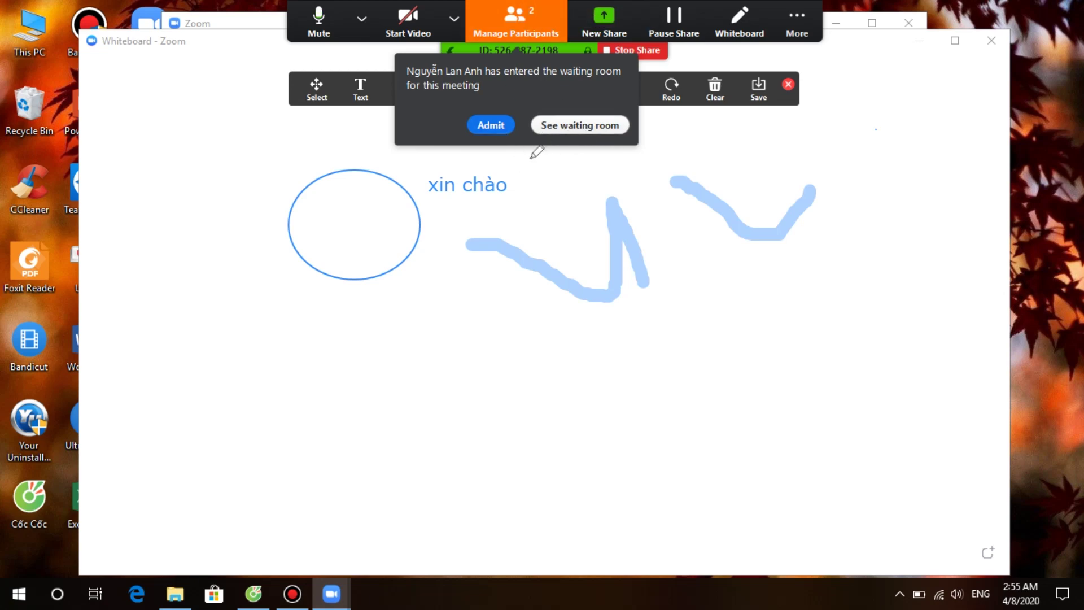
Step: Open the waiting room list and admit the waiting person, making two participants
{"action": "left_click", "coordinate": [564, 125]}
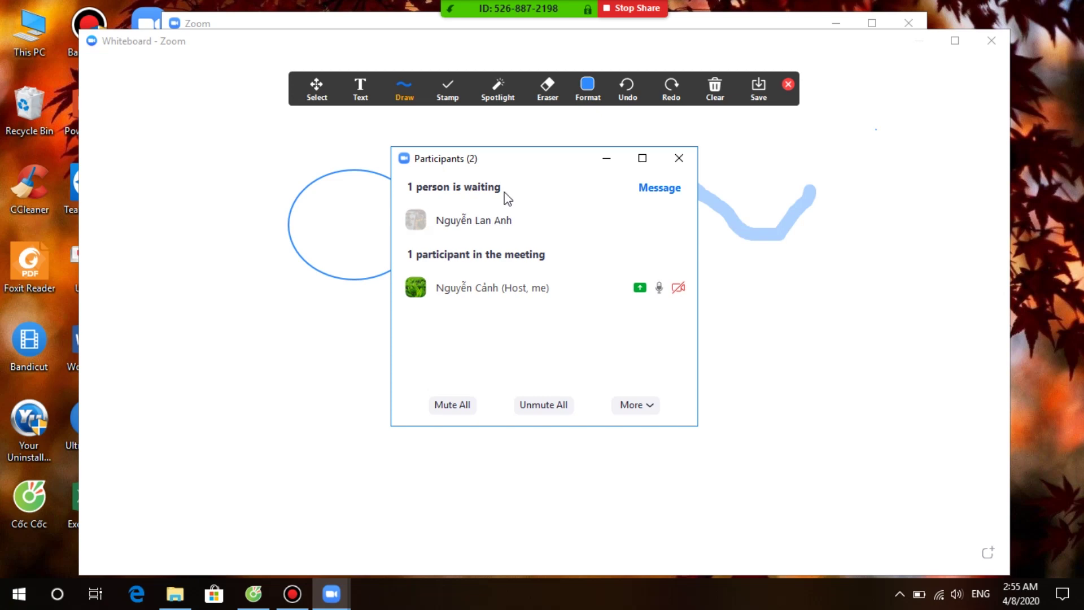
{"action": "mouse_move", "coordinate": [491, 226]}
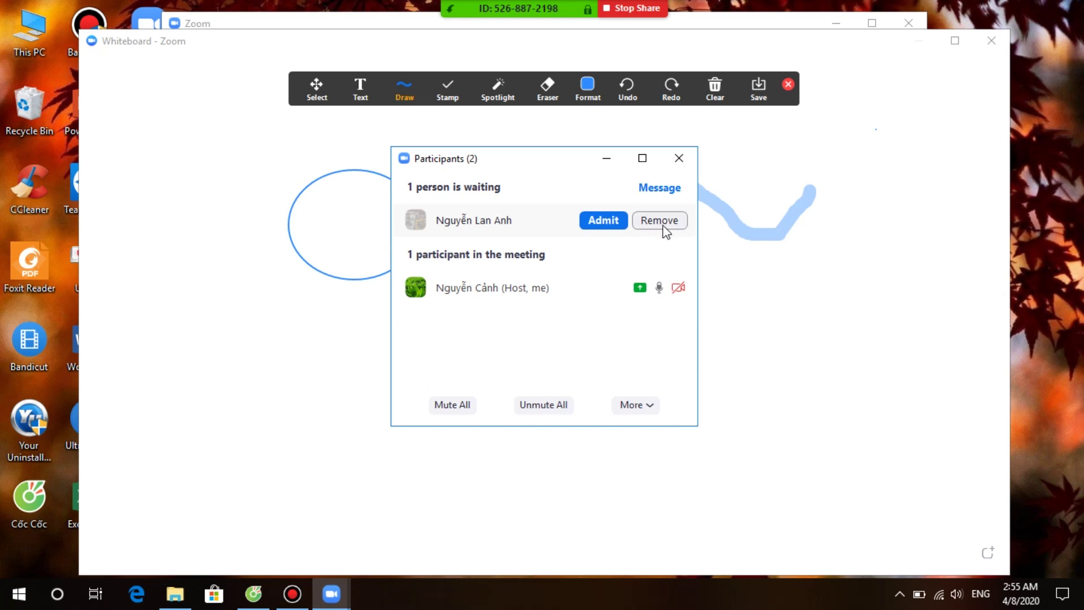
{"action": "left_click", "coordinate": [610, 225]}
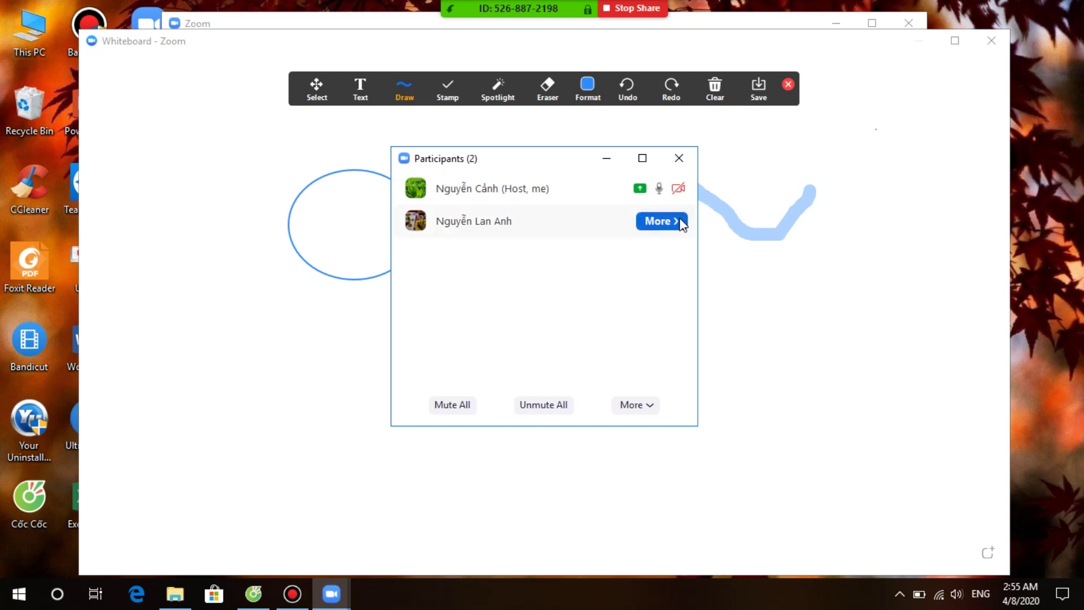
Step: Ask the admitted participant to start their video from the More menu
{"action": "left_click", "coordinate": [672, 223]}
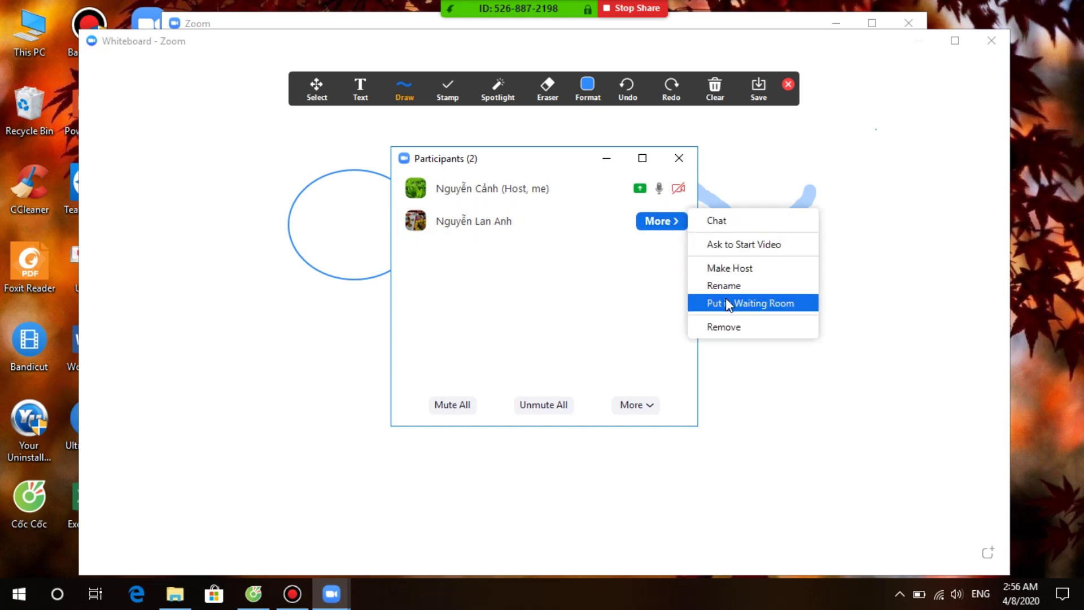
{"action": "left_click", "coordinate": [700, 248]}
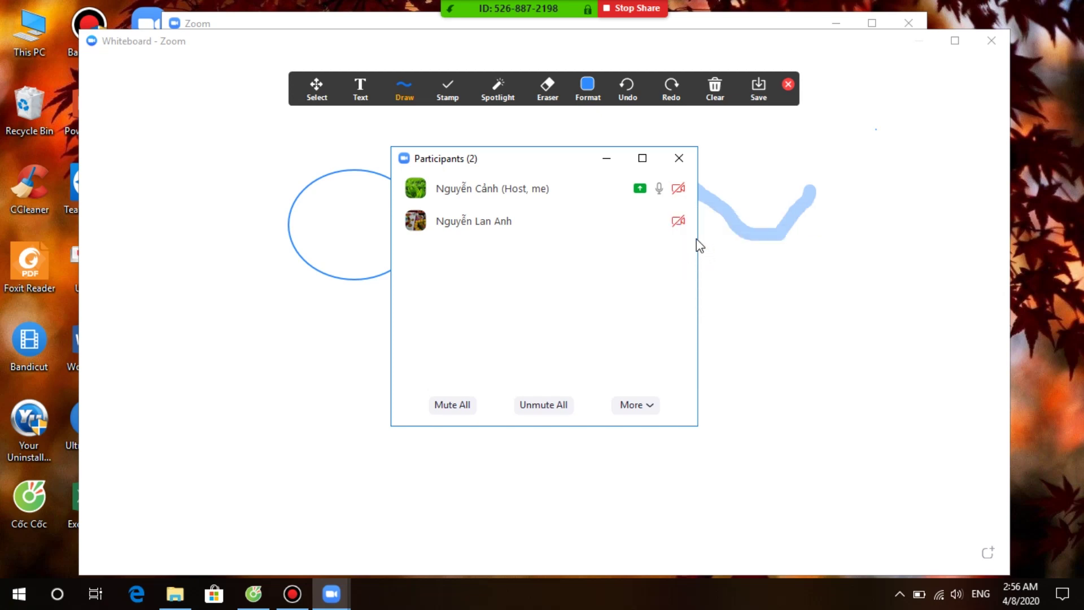
{"action": "mouse_move", "coordinate": [695, 235]}
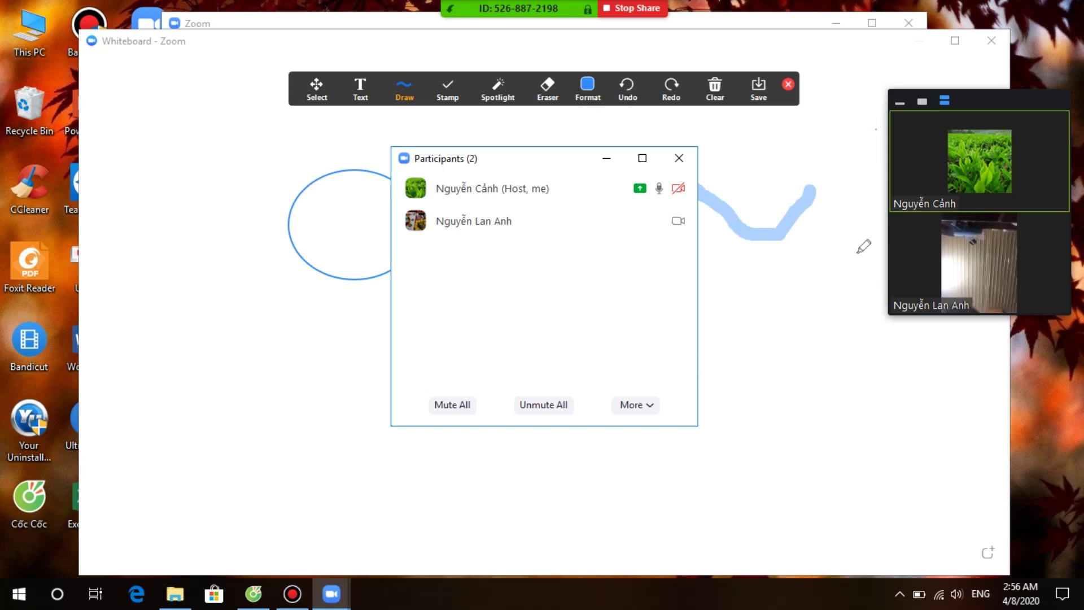
{"action": "mouse_move", "coordinate": [688, 191]}
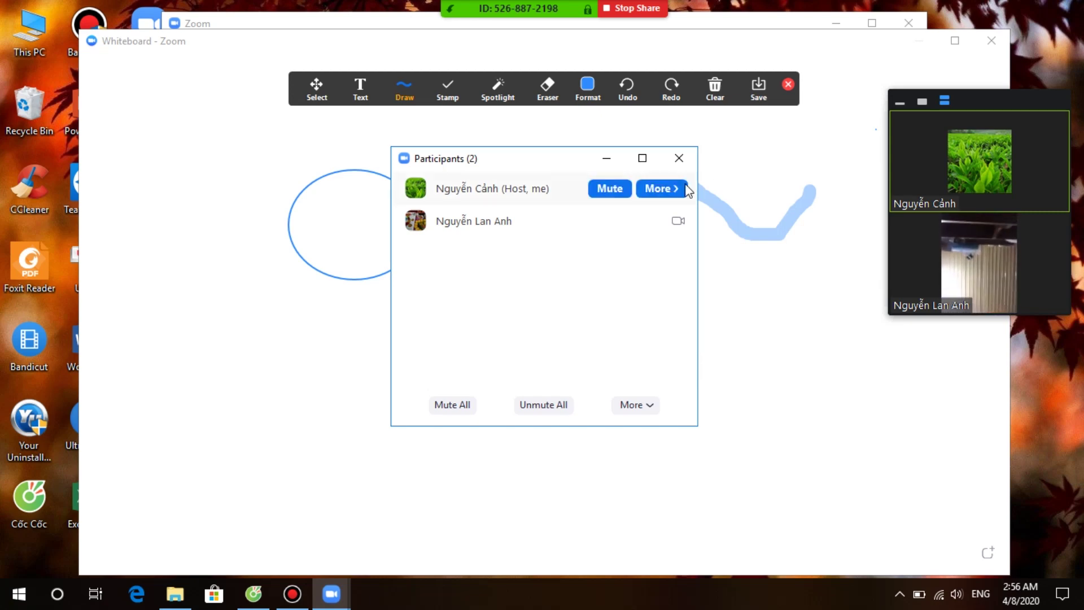
Step: Minimize the Participants window, ask the participant to unmute, then mute them again
{"action": "left_click", "coordinate": [617, 164]}
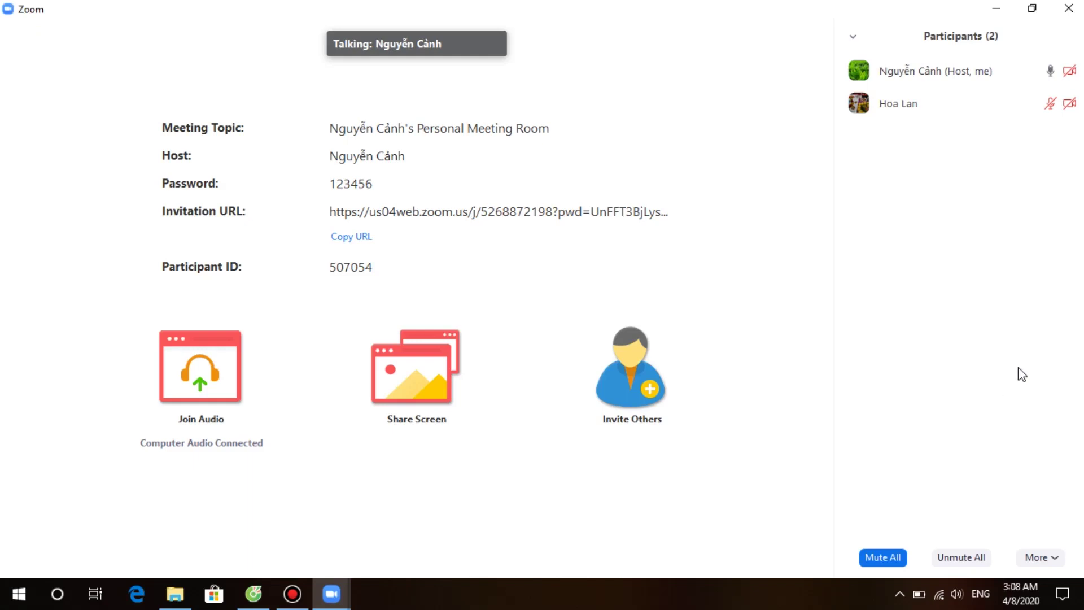
{"action": "mouse_move", "coordinate": [476, 96]}
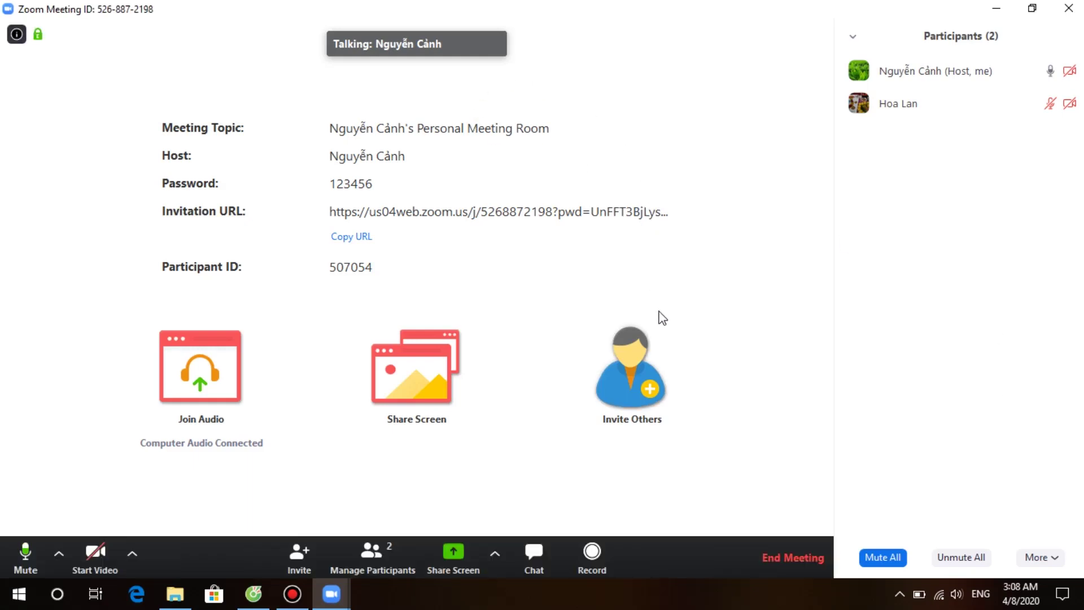
{"action": "mouse_move", "coordinate": [878, 117]}
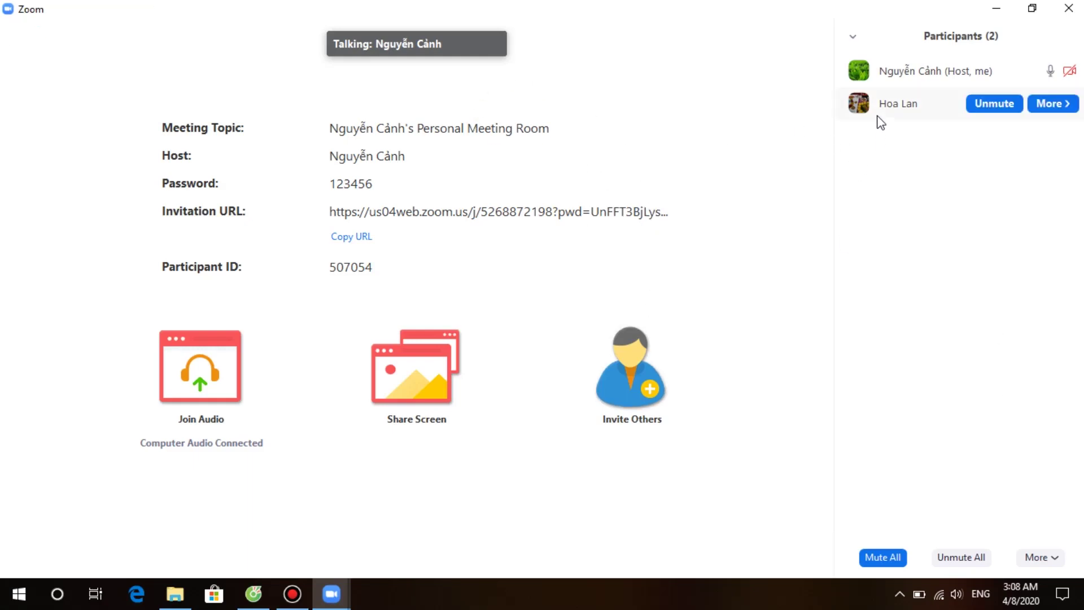
{"action": "mouse_move", "coordinate": [801, 120]}
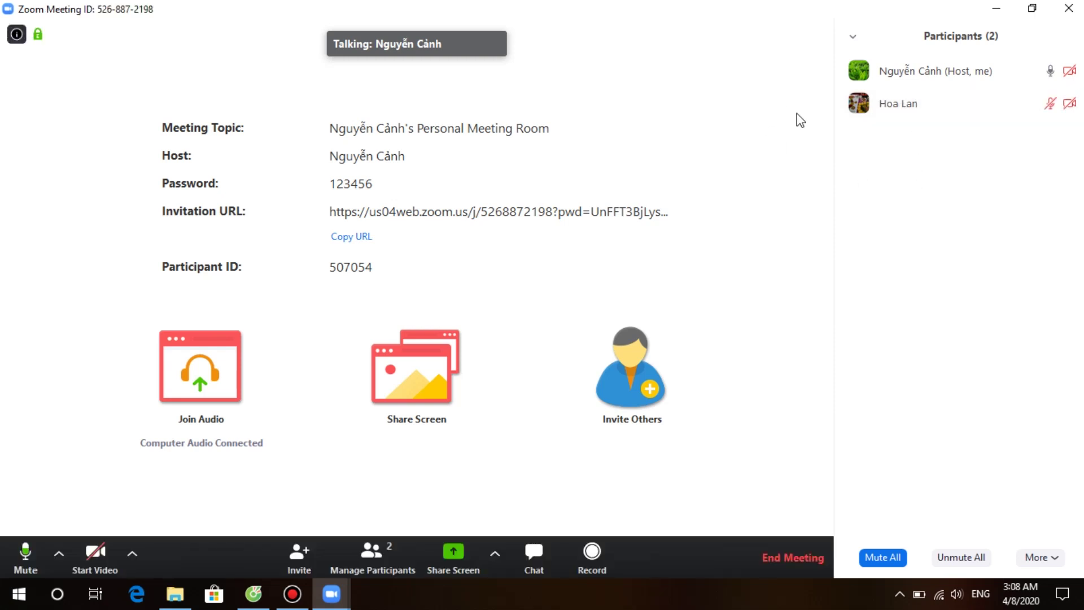
{"action": "mouse_move", "coordinate": [1042, 113]}
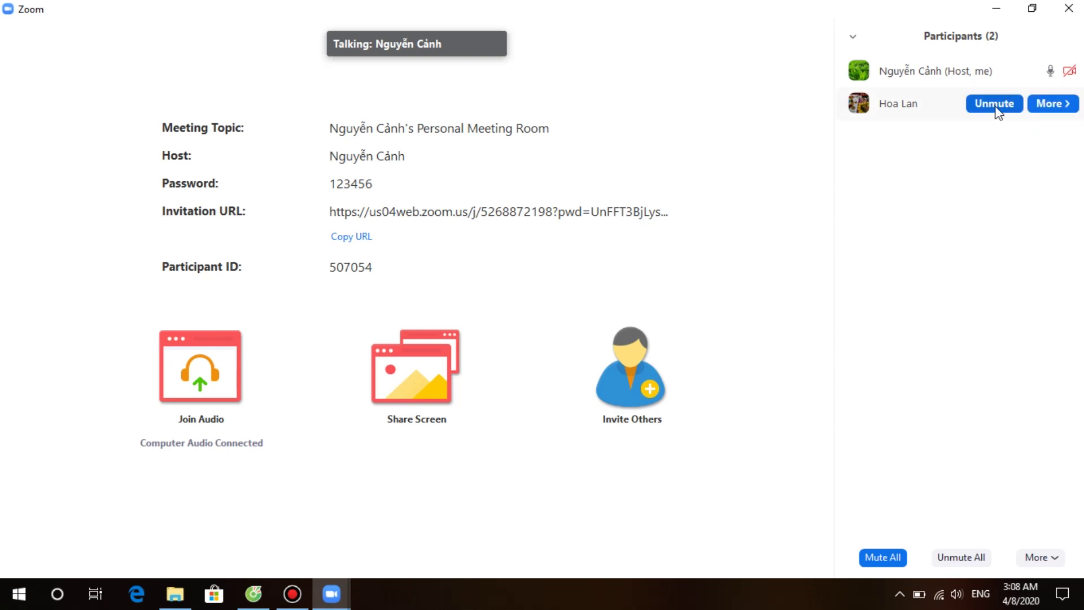
{"action": "left_click", "coordinate": [995, 105]}
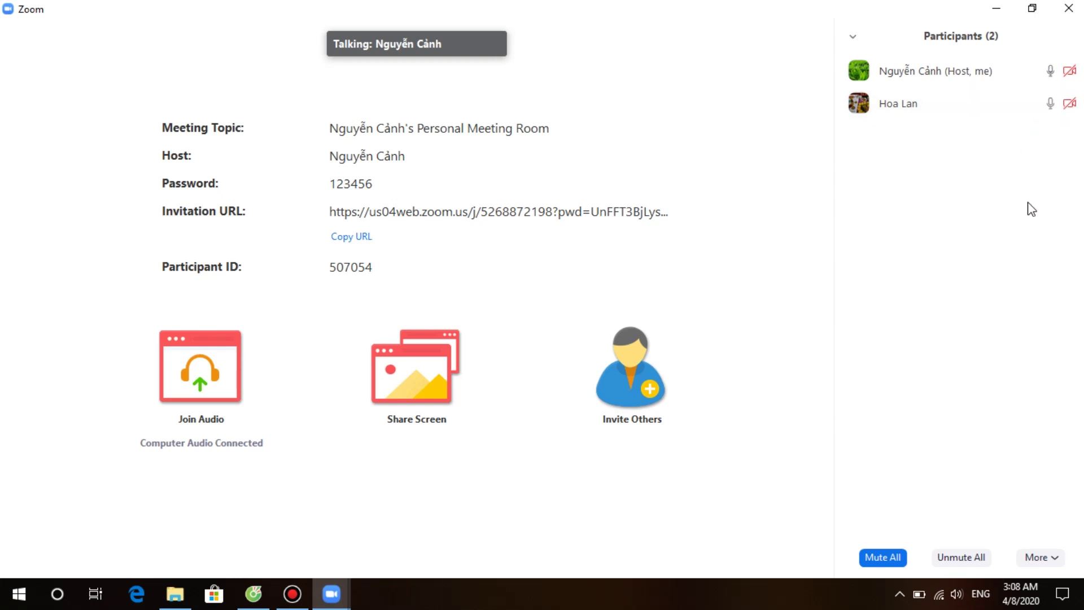
{"action": "mouse_move", "coordinate": [1052, 108]}
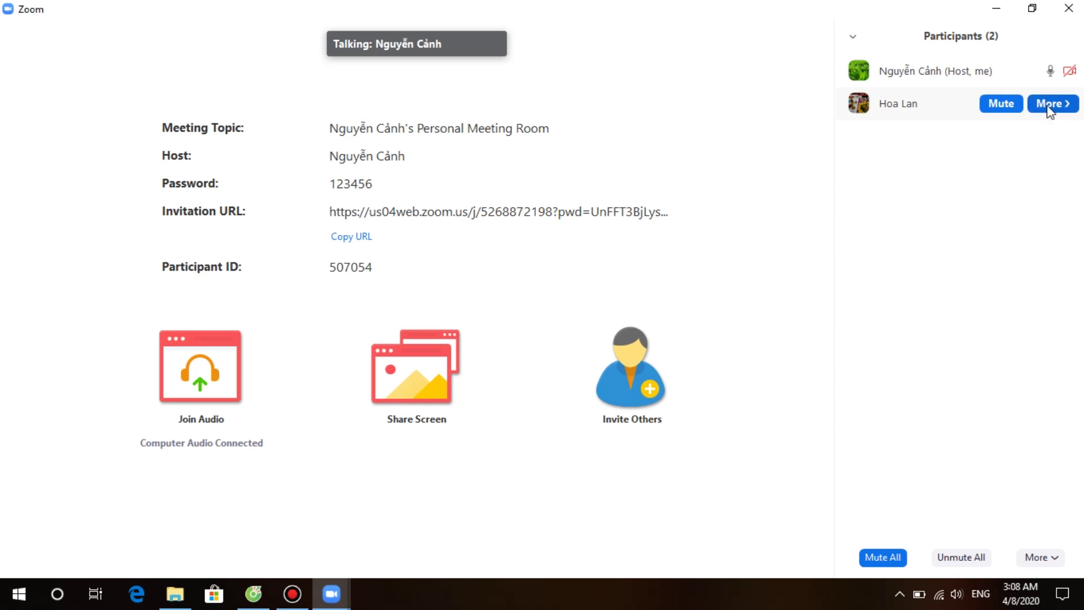
{"action": "left_click", "coordinate": [1010, 109]}
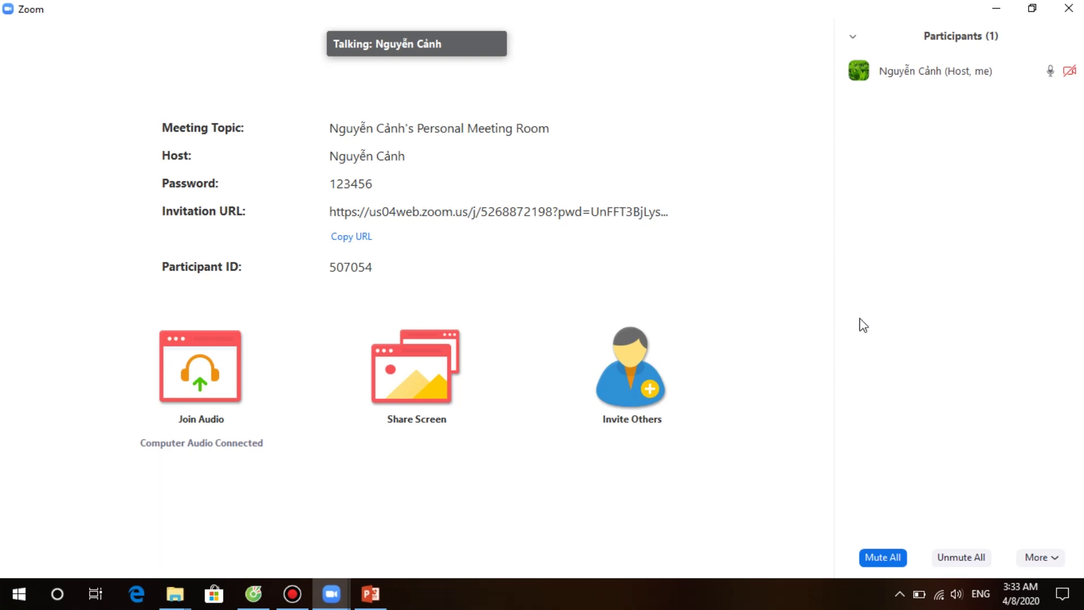
Step: Mute all participants, confirm with Yes, then unmute everyone again
{"action": "left_click", "coordinate": [883, 559]}
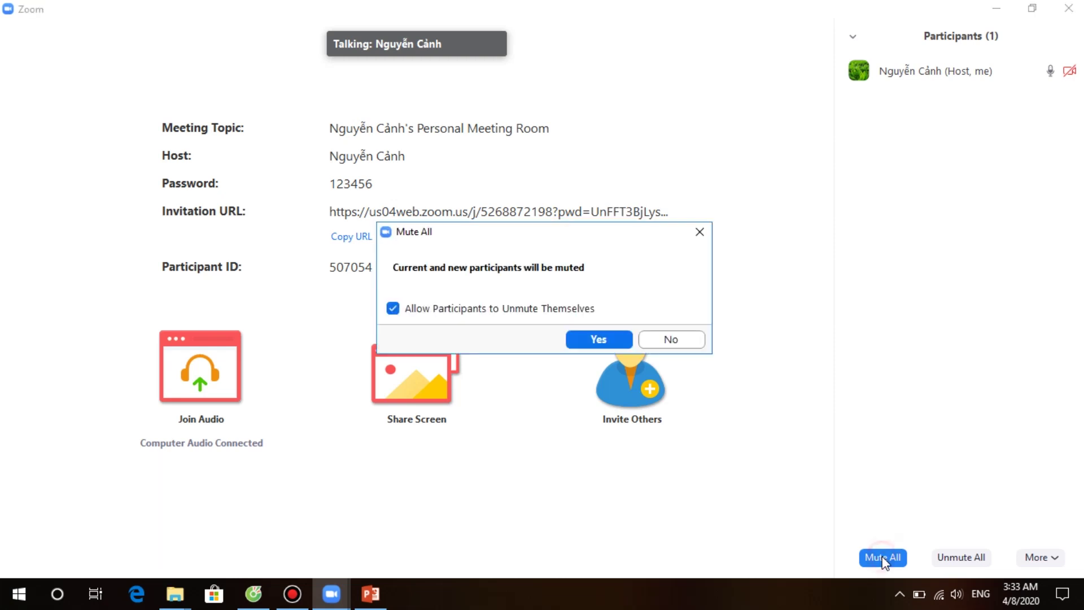
{"action": "left_click", "coordinate": [592, 341]}
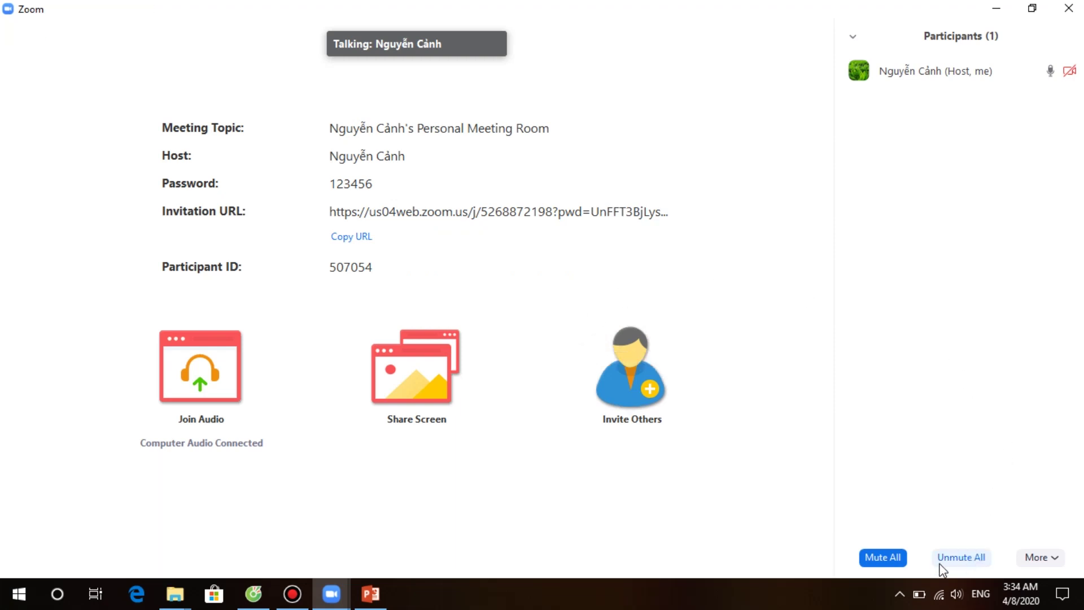
{"action": "left_click", "coordinate": [962, 559]}
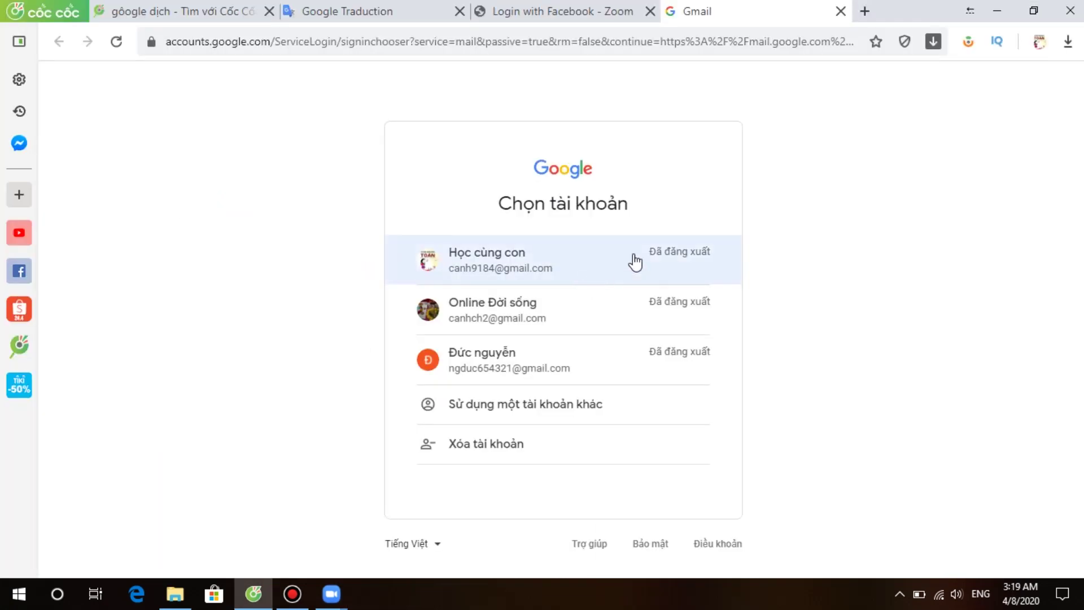
Step: Sign in to Gmail, send 'Please join Zoom meeting in progress' to a contact, and minimize Cốc Cốc
{"action": "left_click", "coordinate": [476, 257]}
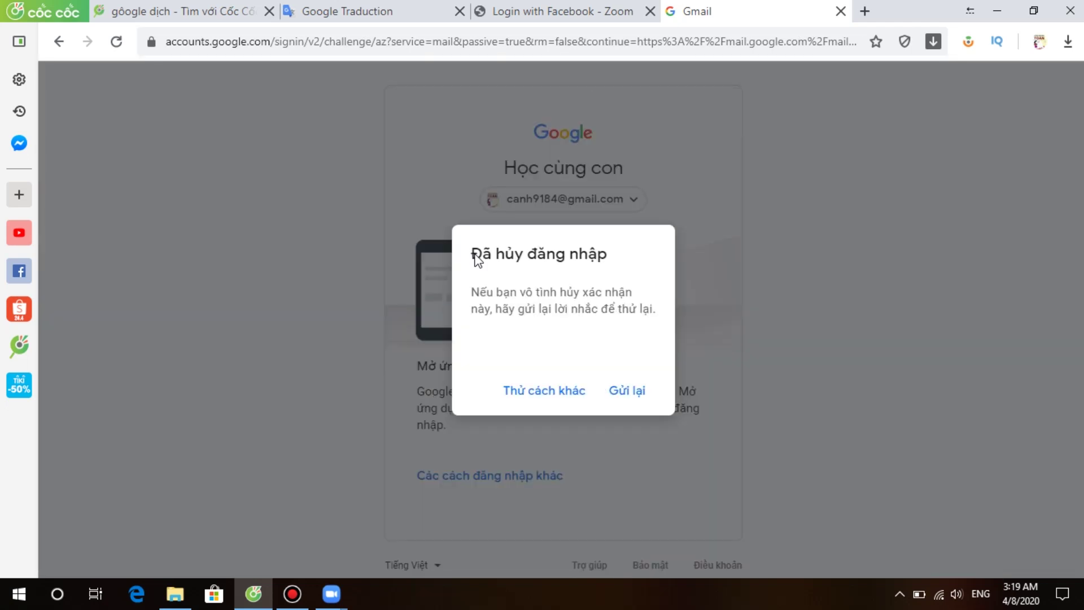
{"action": "left_click", "coordinate": [629, 395]}
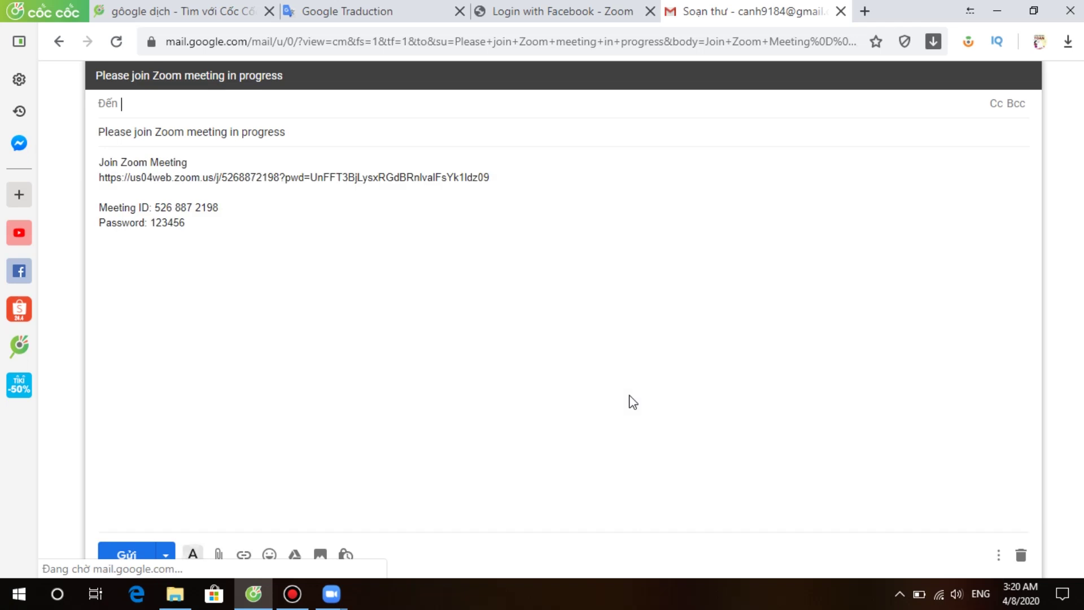
{"action": "type", "text": "c"}
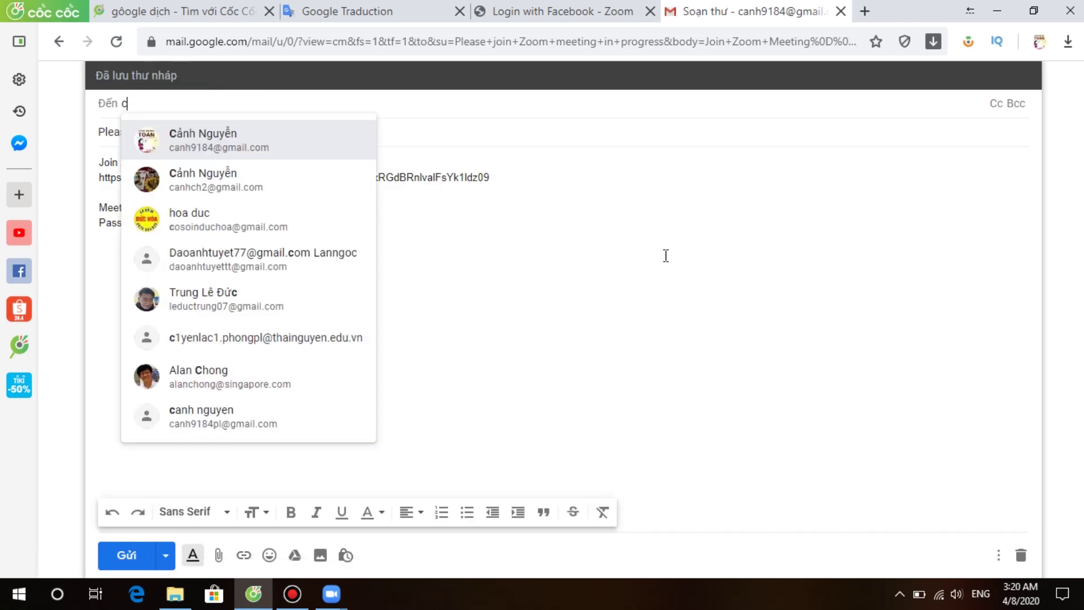
{"action": "left_click", "coordinate": [207, 174]}
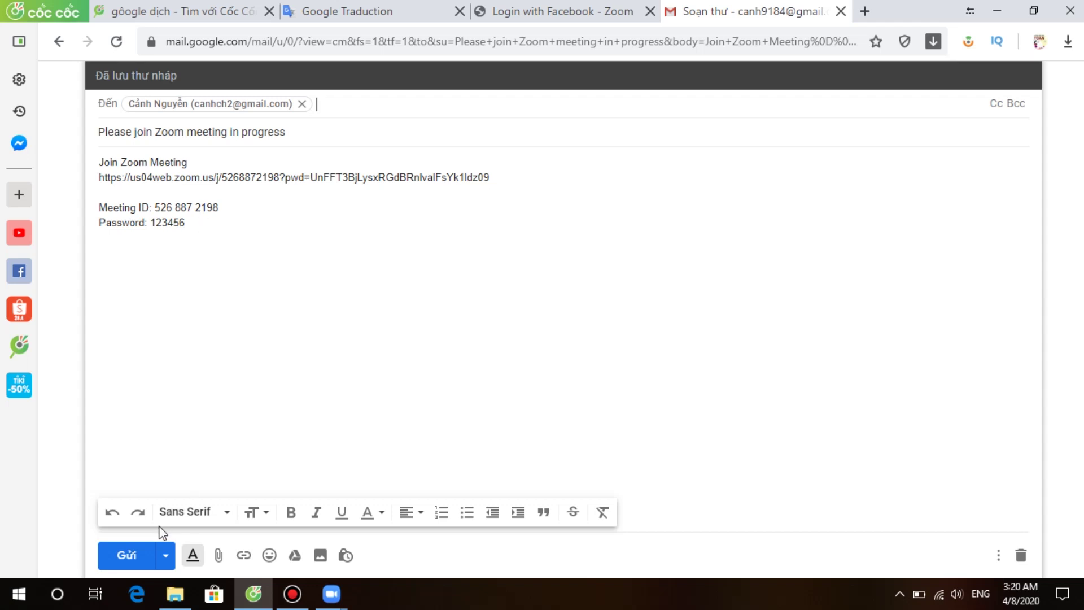
{"action": "left_click", "coordinate": [128, 555]}
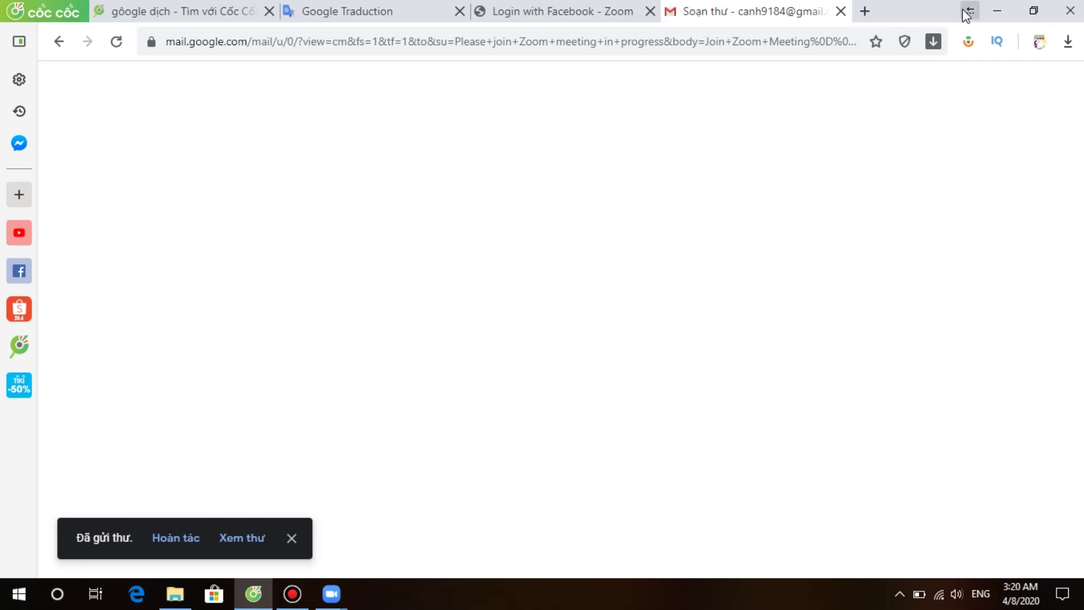
{"action": "left_click", "coordinate": [999, 13]}
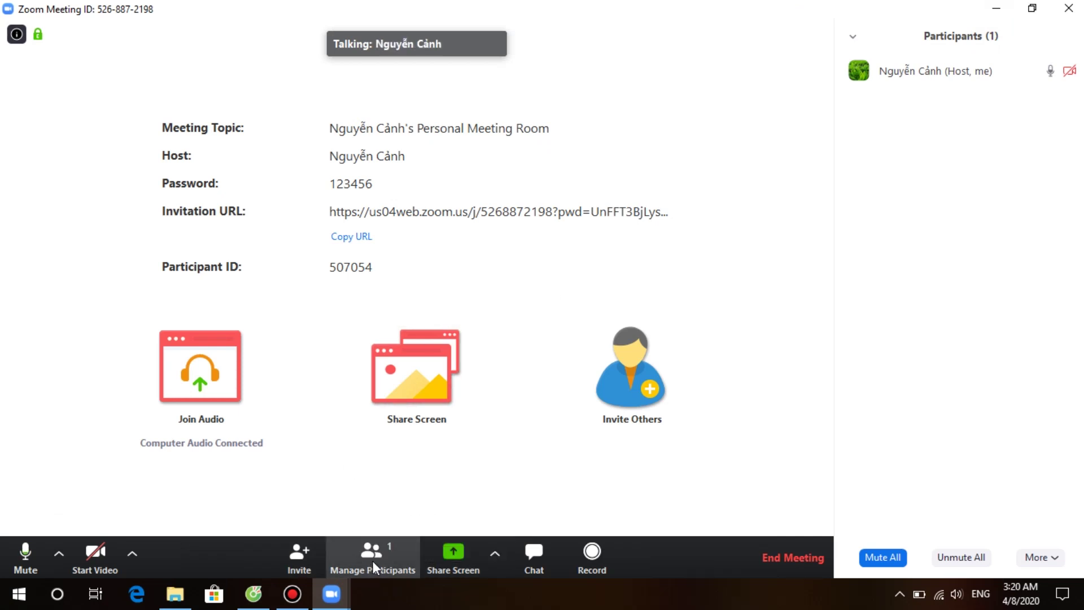
{"action": "left_click", "coordinate": [373, 563]}
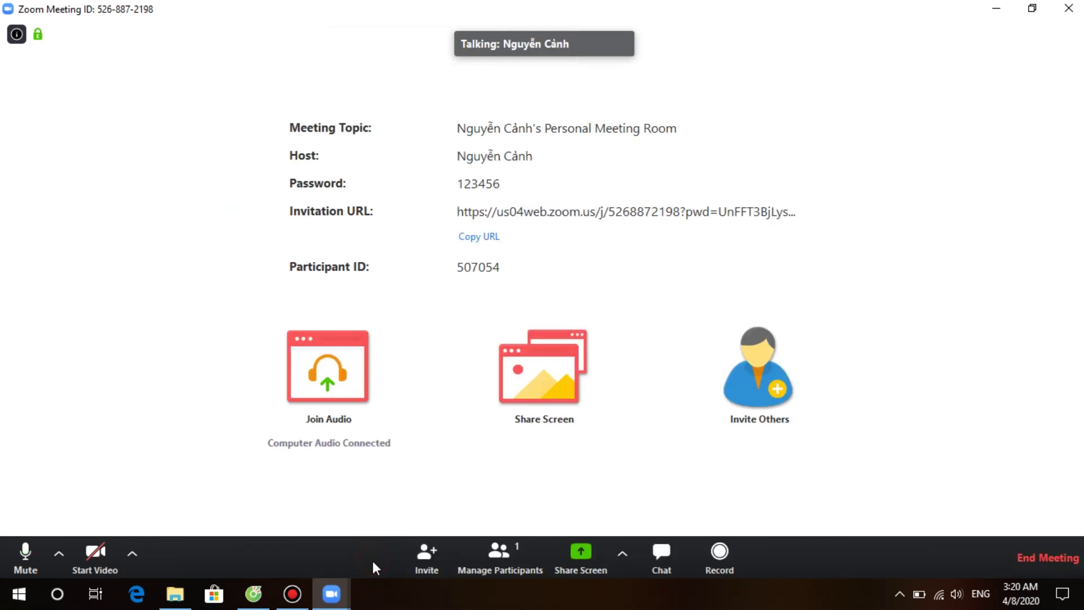
{"action": "left_click", "coordinate": [483, 561]}
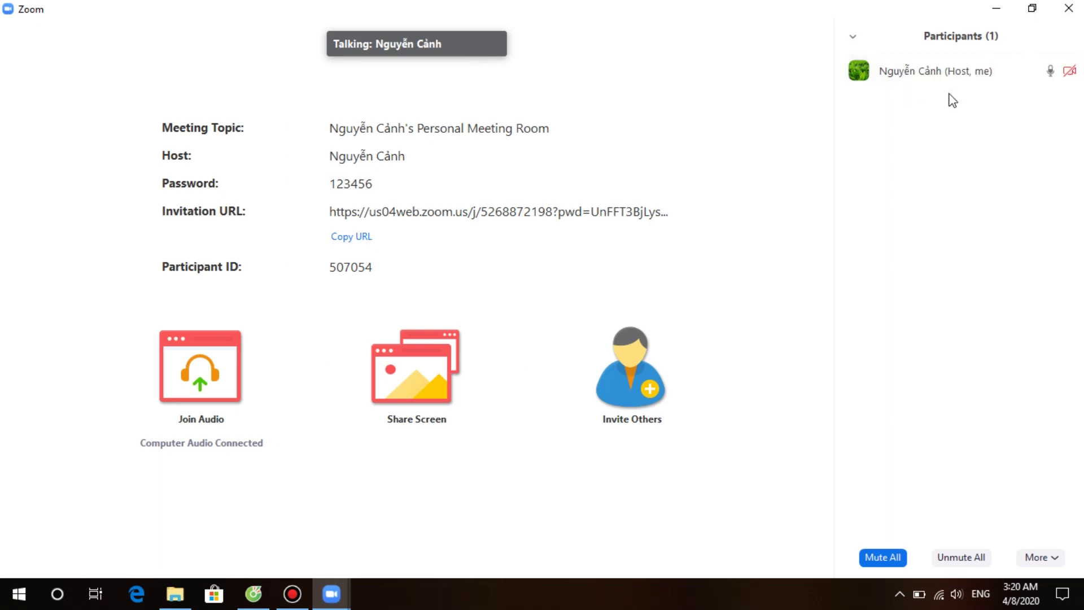
{"action": "mouse_move", "coordinate": [376, 500]}
{"action": "mouse_move", "coordinate": [422, 546]}
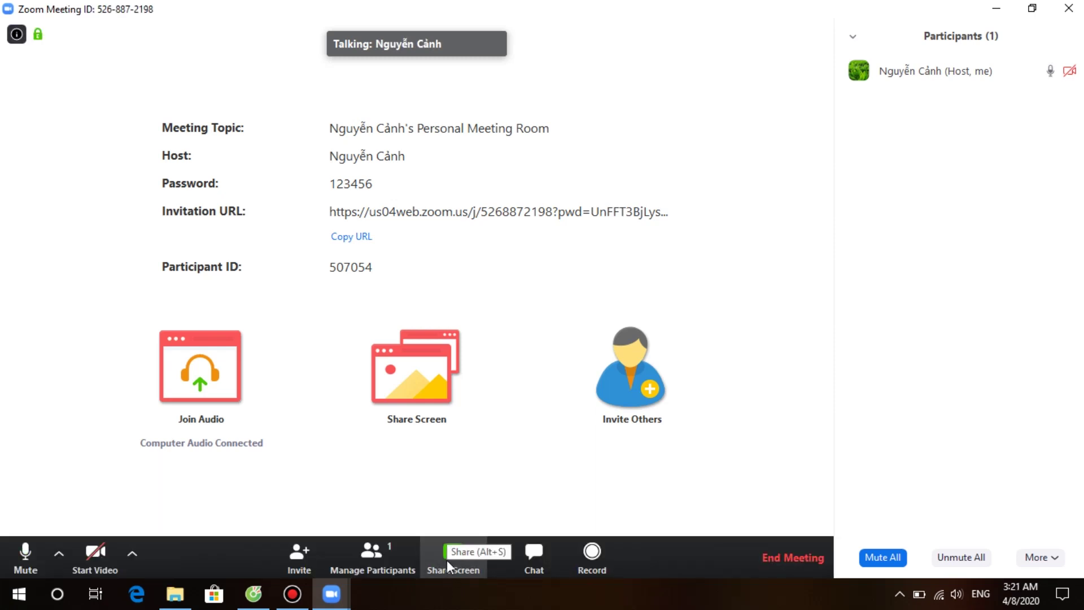
Step: Share the whiteboard again, which still holds the ellipse, 'xin chào' and blue strokes
{"action": "left_click", "coordinate": [447, 562]}
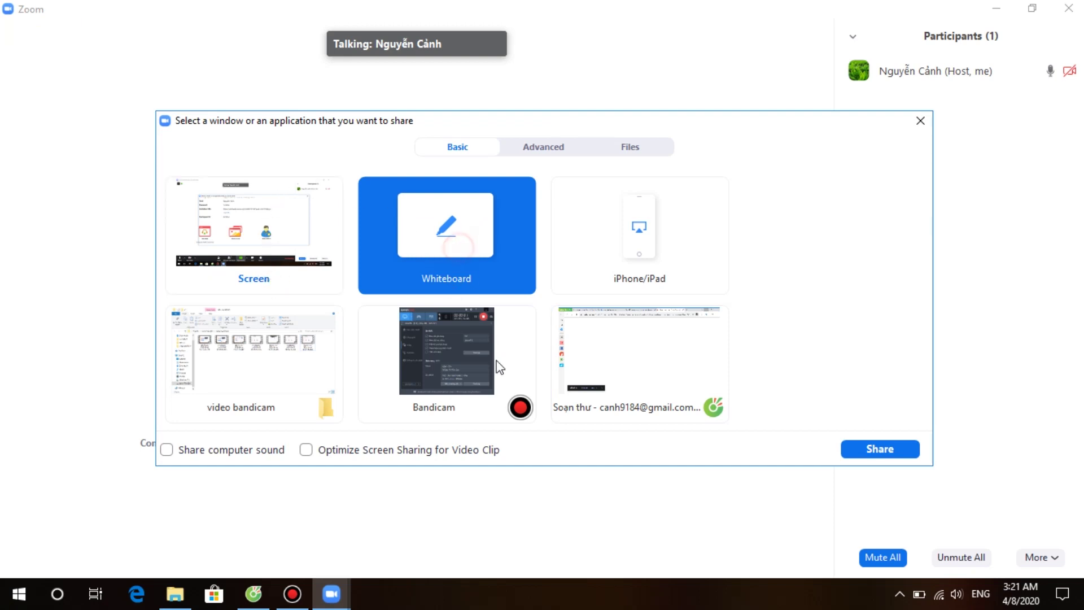
{"action": "left_click", "coordinate": [855, 446]}
Step: Add the text label 'bài 2' on the whiteboard below the stroke
{"action": "left_click", "coordinate": [453, 19]}
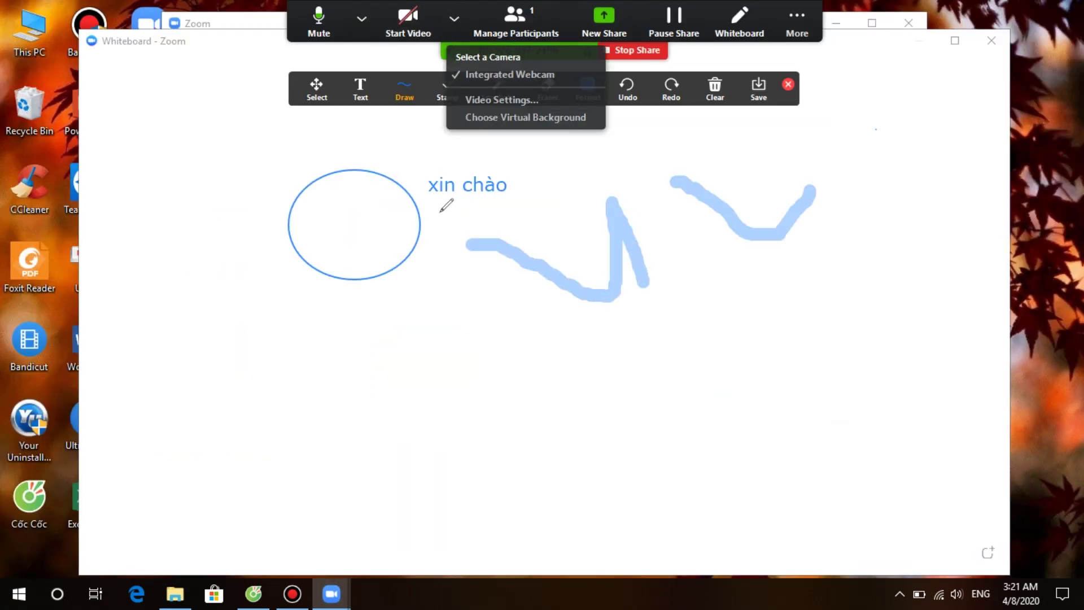
{"action": "left_click", "coordinate": [446, 207]}
{"action": "left_click", "coordinate": [359, 89]}
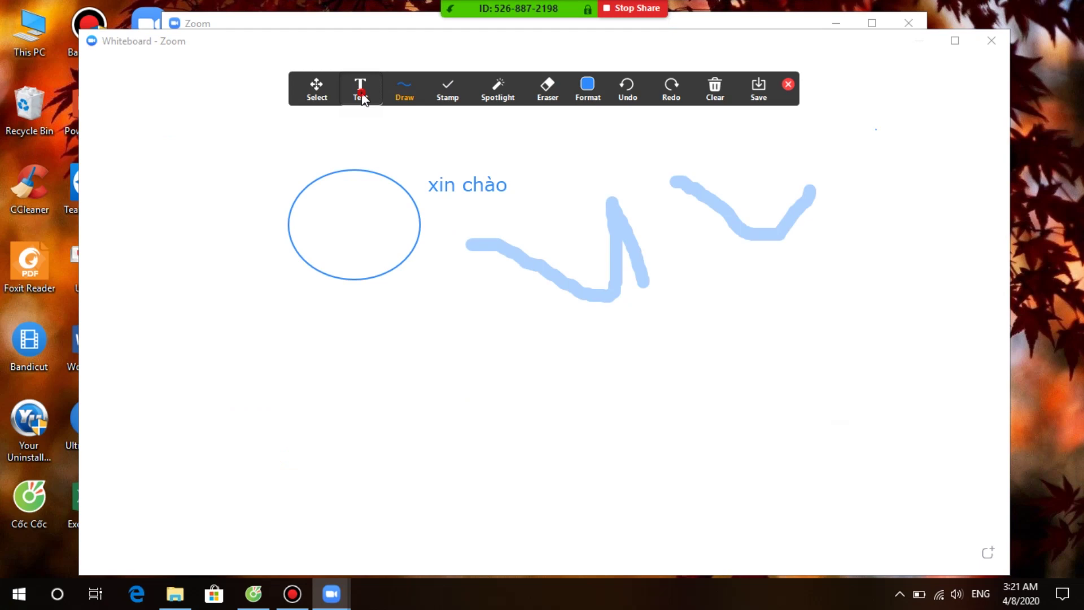
{"action": "left_click", "coordinate": [464, 270]}
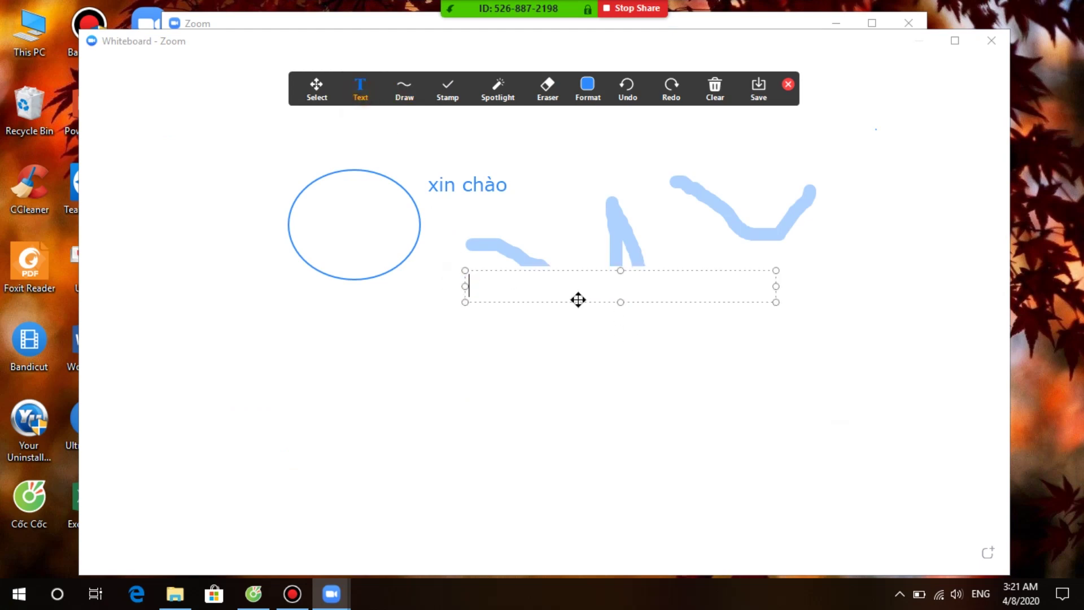
{"action": "type", "text": "bai"}
{"action": "type", "text": " 2"}
{"action": "key", "text": "Return"}
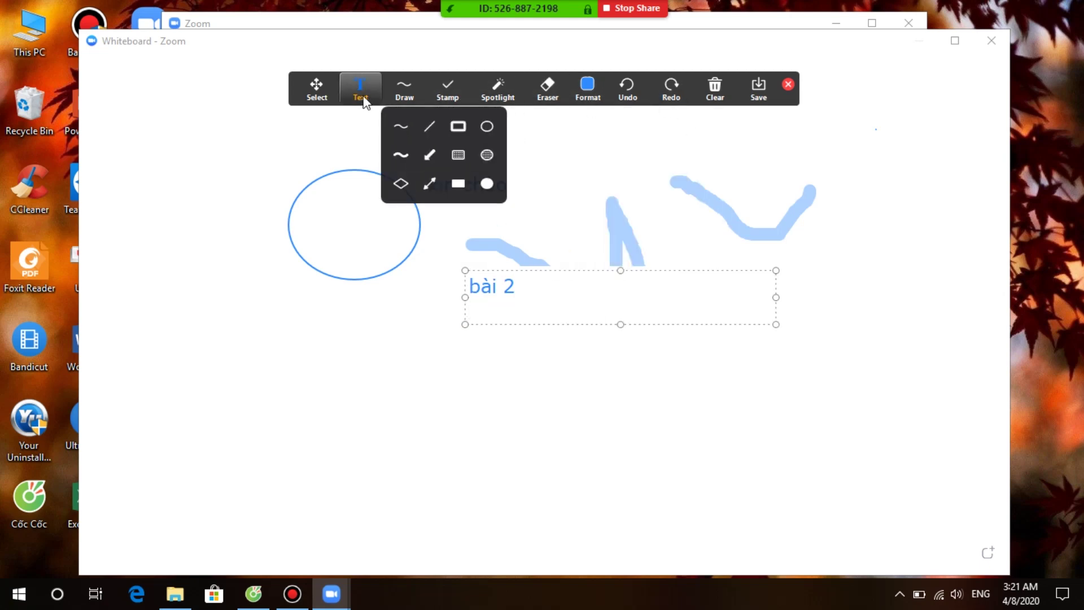
Step: Draw a straight horizontal line under 'bài 2', then erase the 'xin chào' text
{"action": "mouse_move", "coordinate": [389, 99]}
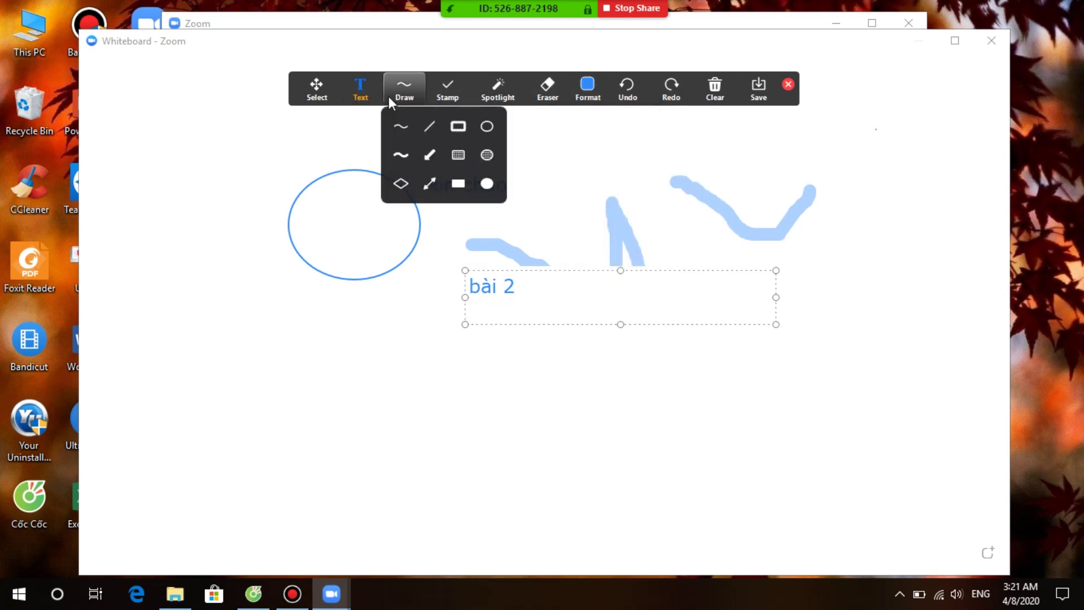
{"action": "left_click", "coordinate": [428, 125]}
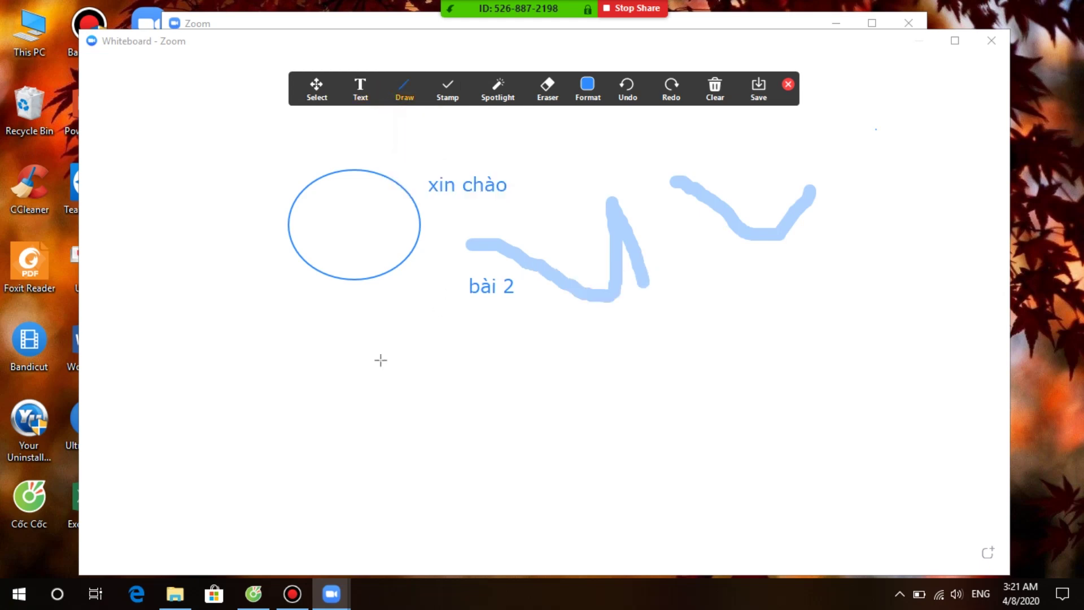
{"action": "mouse_move", "coordinate": [352, 361]}
{"action": "left_mouse_down"}
{"action": "mouse_move", "coordinate": [576, 346]}
{"action": "mouse_move", "coordinate": [685, 348]}
{"action": "mouse_move", "coordinate": [697, 362]}
{"action": "left_mouse_up"}
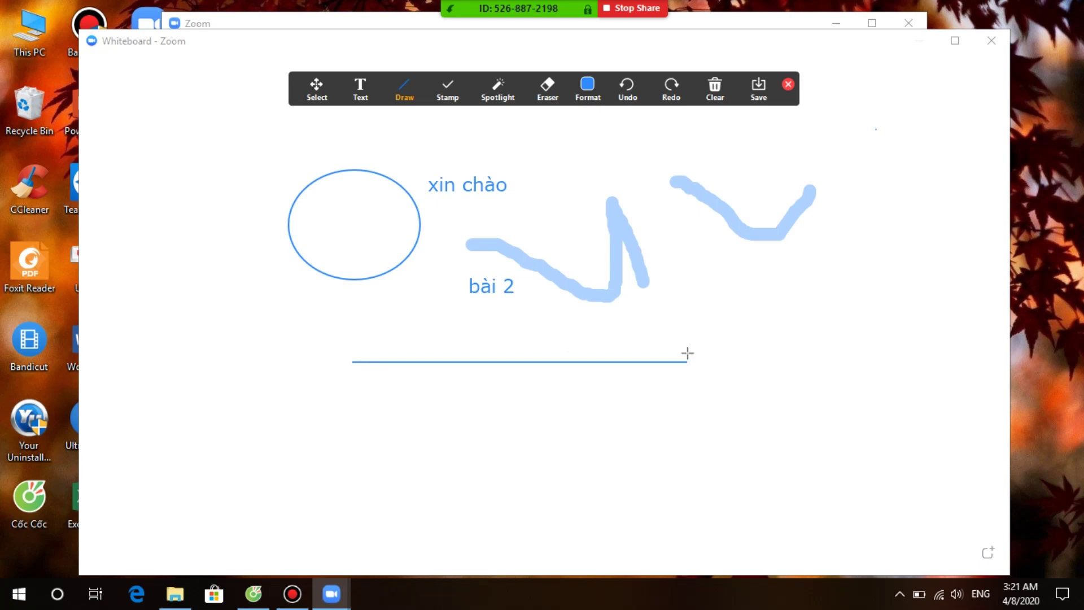
{"action": "left_click", "coordinate": [680, 406]}
{"action": "left_click", "coordinate": [354, 359]}
{"action": "left_click", "coordinate": [354, 364]}
{"action": "left_click", "coordinate": [683, 359]}
{"action": "left_click", "coordinate": [693, 384]}
{"action": "left_click", "coordinate": [685, 363]}
{"action": "left_click", "coordinate": [540, 92]}
{"action": "left_click_drag", "start_coordinate": [436, 179], "coordinate": [472, 186]}
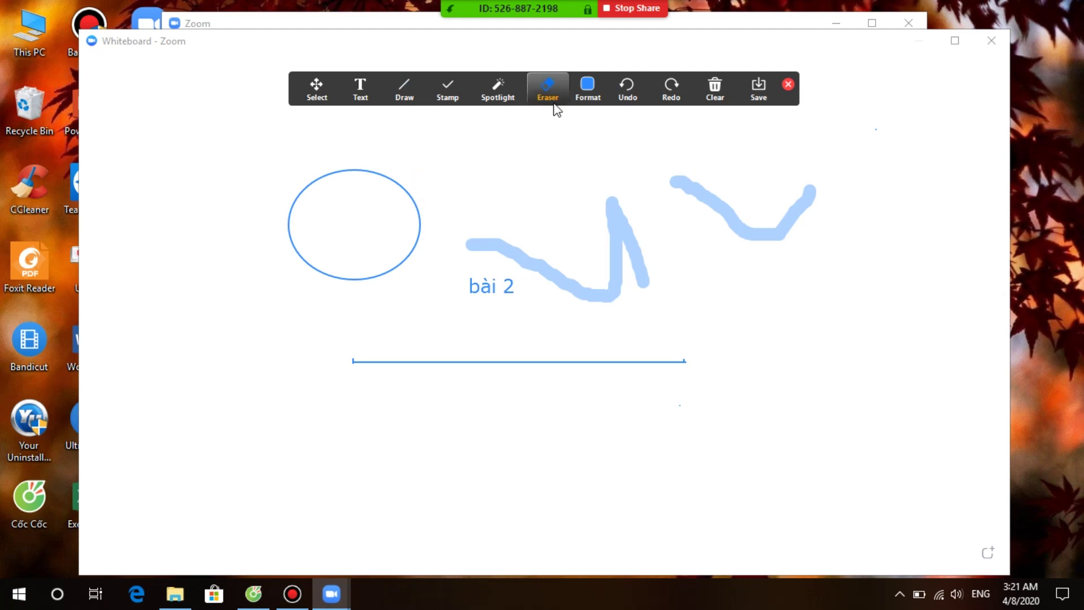
Step: Erase the blue circle, then use Clear All Drawings to blank the whiteboard
{"action": "left_click", "coordinate": [360, 172]}
{"action": "left_click", "coordinate": [351, 191]}
{"action": "left_click", "coordinate": [415, 240]}
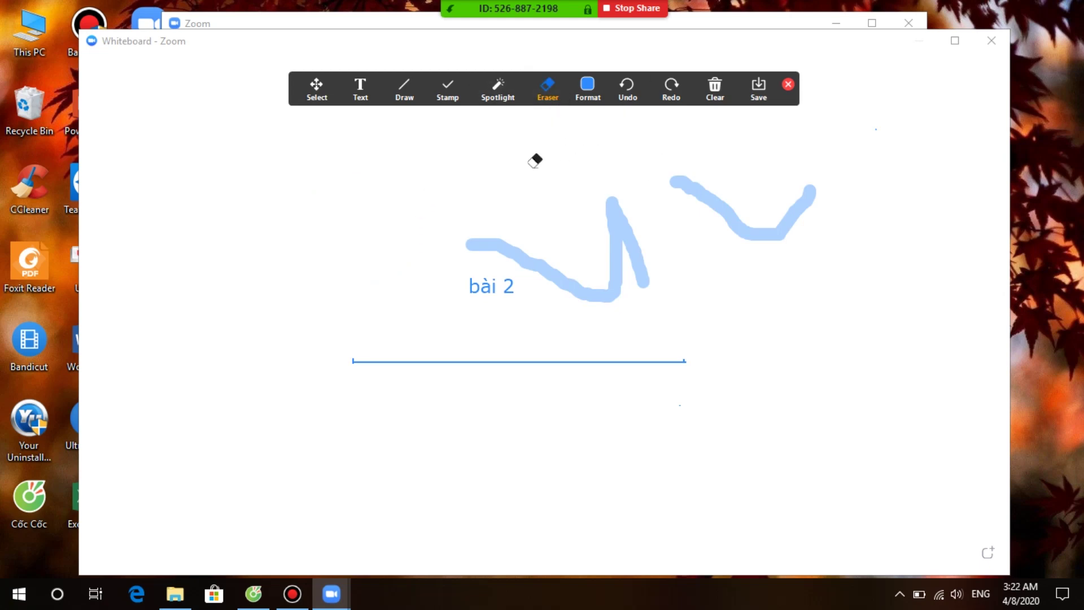
{"action": "left_click", "coordinate": [720, 101]}
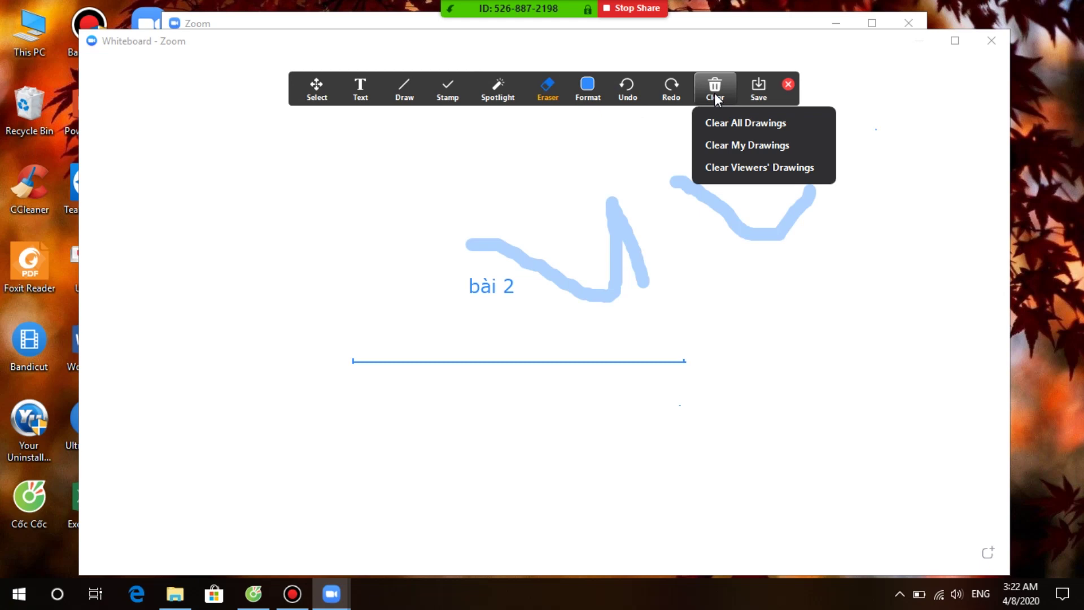
{"action": "left_click", "coordinate": [724, 116]}
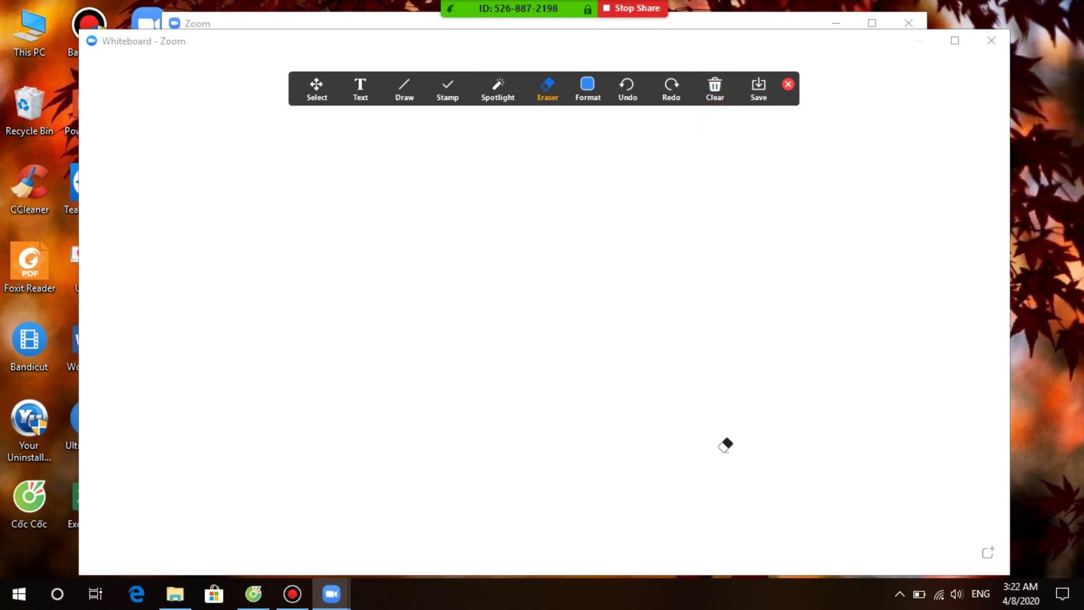
Step: Close the whiteboard and start sharing the whole screen
{"action": "left_click", "coordinate": [1007, 41]}
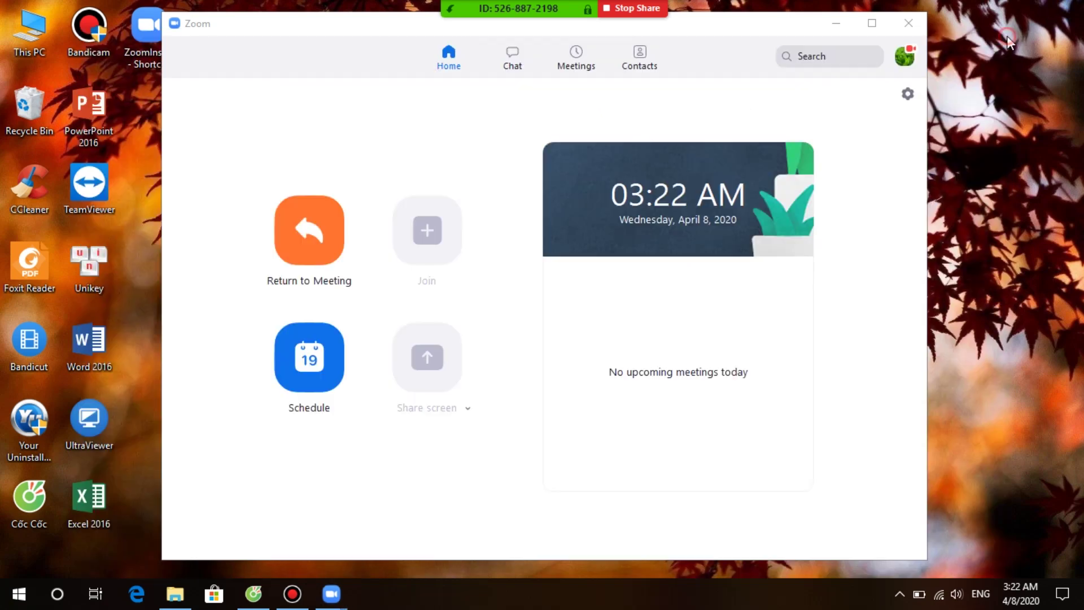
{"action": "left_click", "coordinate": [460, 550]}
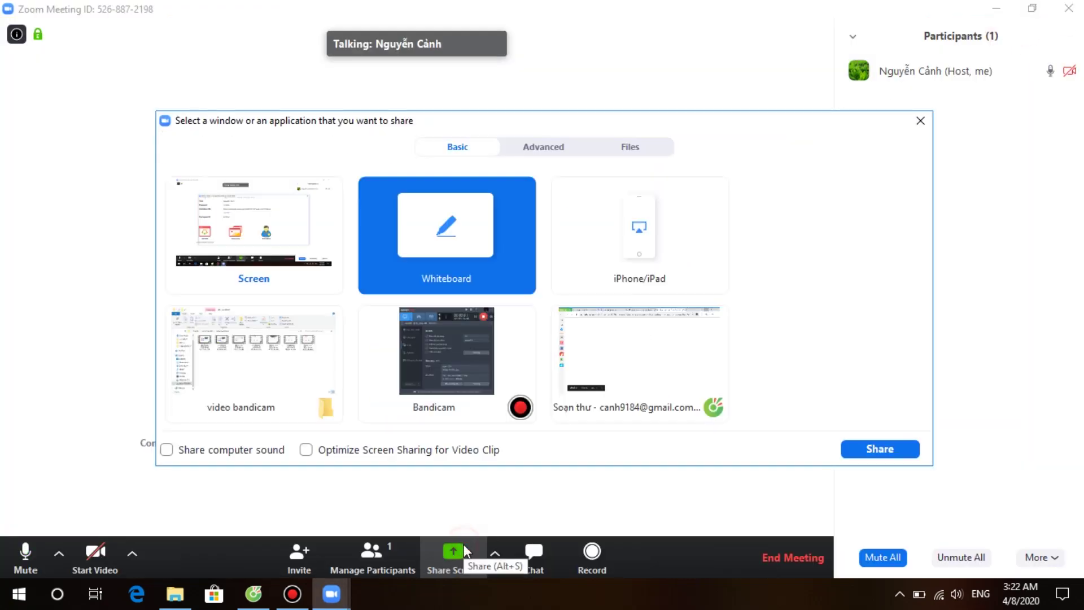
{"action": "left_click", "coordinate": [274, 237]}
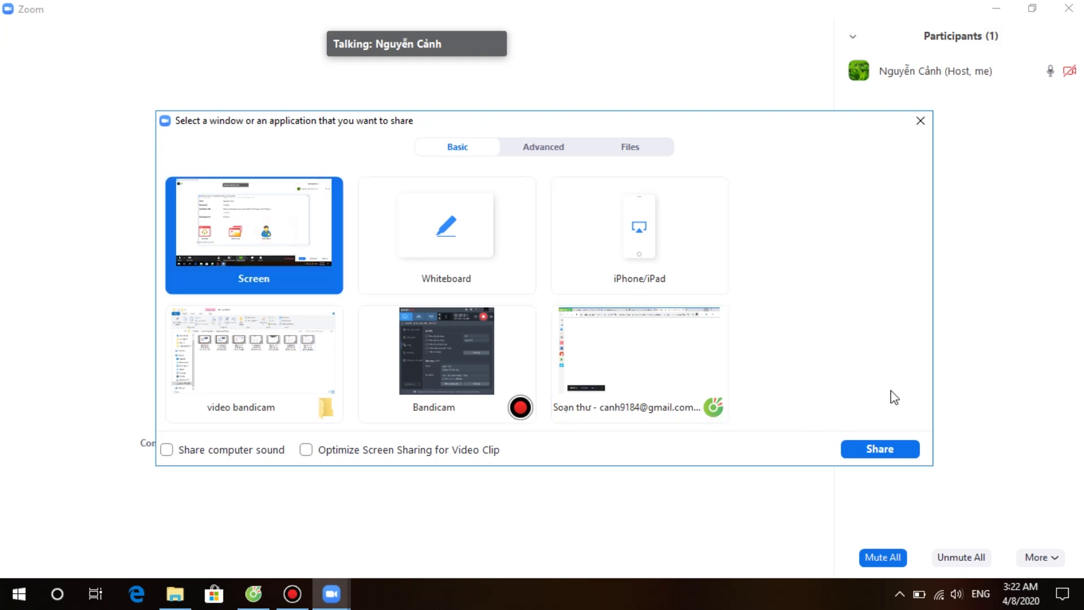
{"action": "left_click", "coordinate": [881, 449]}
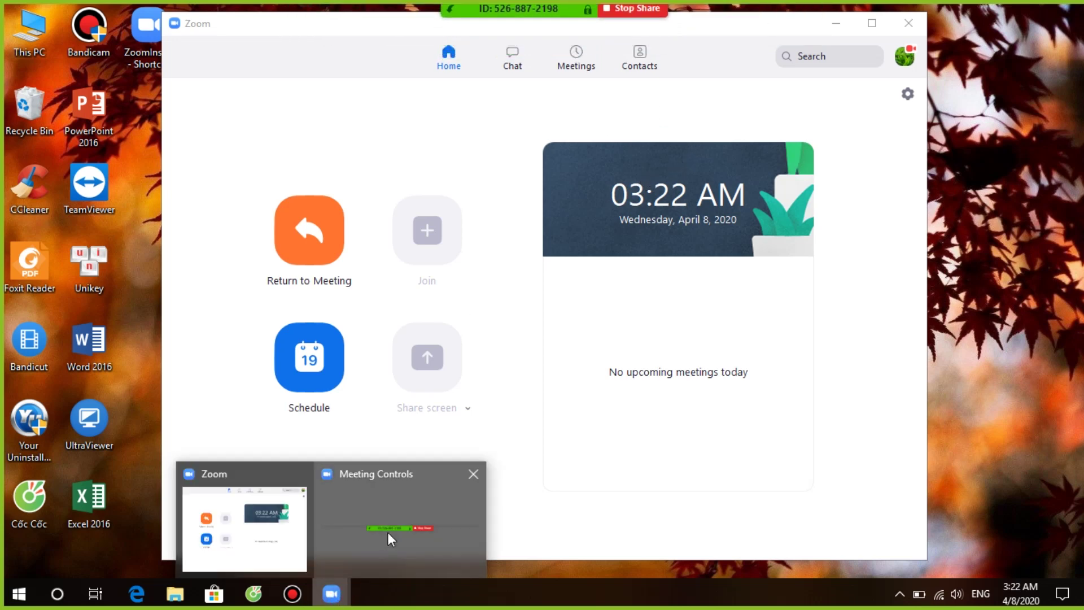
Step: Minimise the Zoom Home window so only the Windows desktop is shared
{"action": "left_click", "coordinate": [387, 537]}
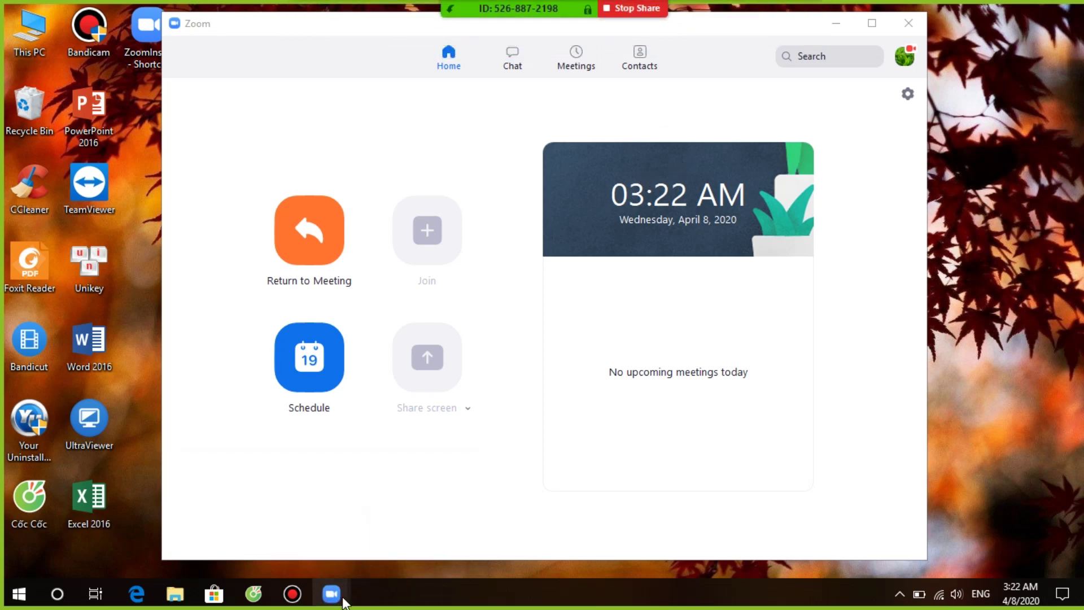
{"action": "mouse_move", "coordinate": [339, 595]}
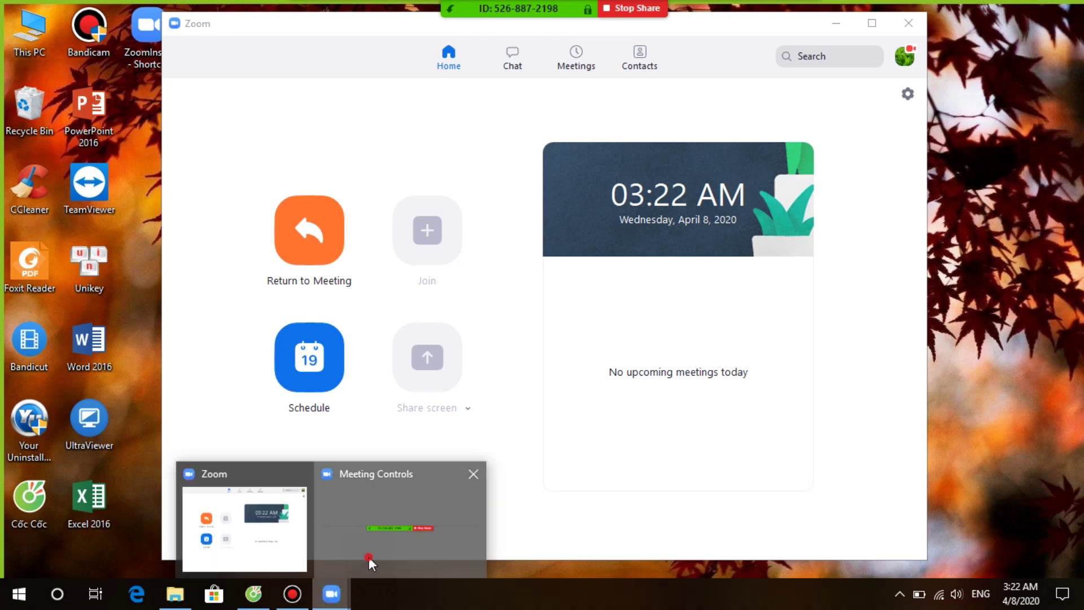
{"action": "left_click", "coordinate": [368, 557]}
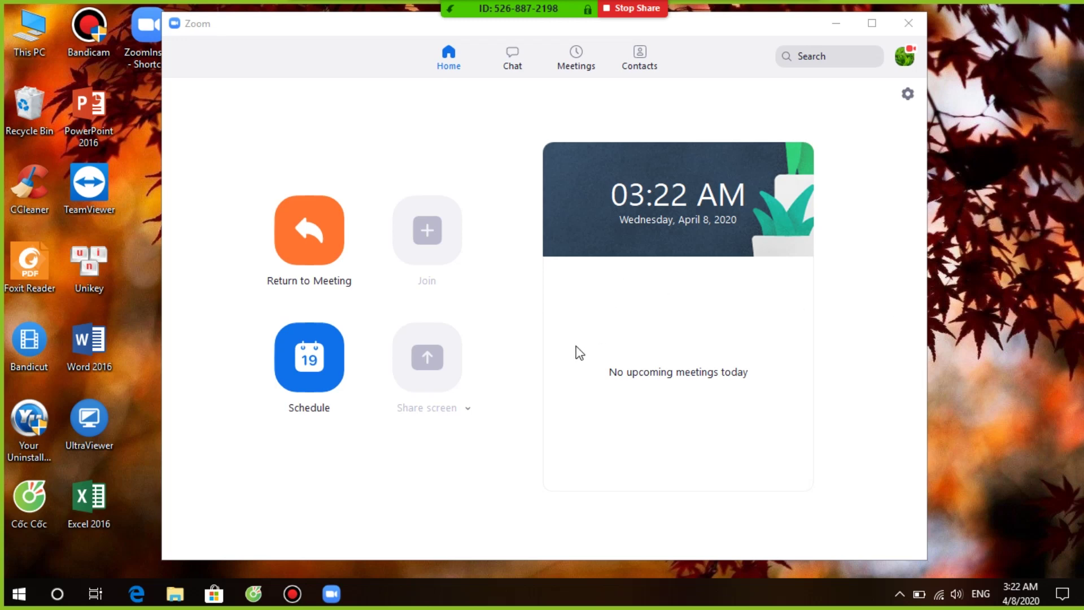
{"action": "left_click", "coordinate": [837, 23]}
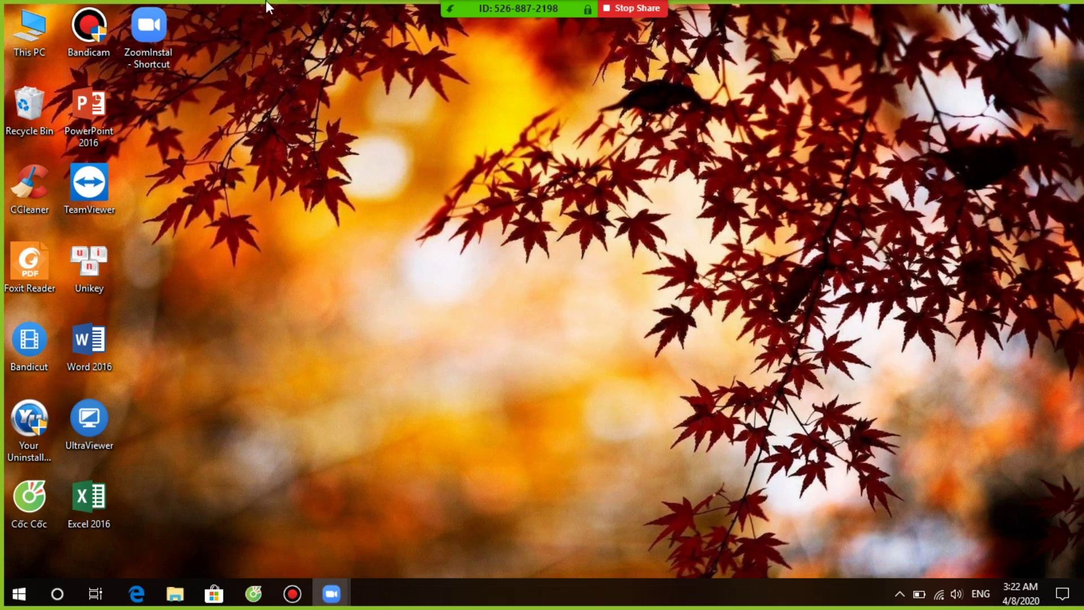
Step: Open 'Chuong III 10 Phep nhan phan so' from the toán lớp 6 folder via This PC
{"action": "mouse_move", "coordinate": [570, 9]}
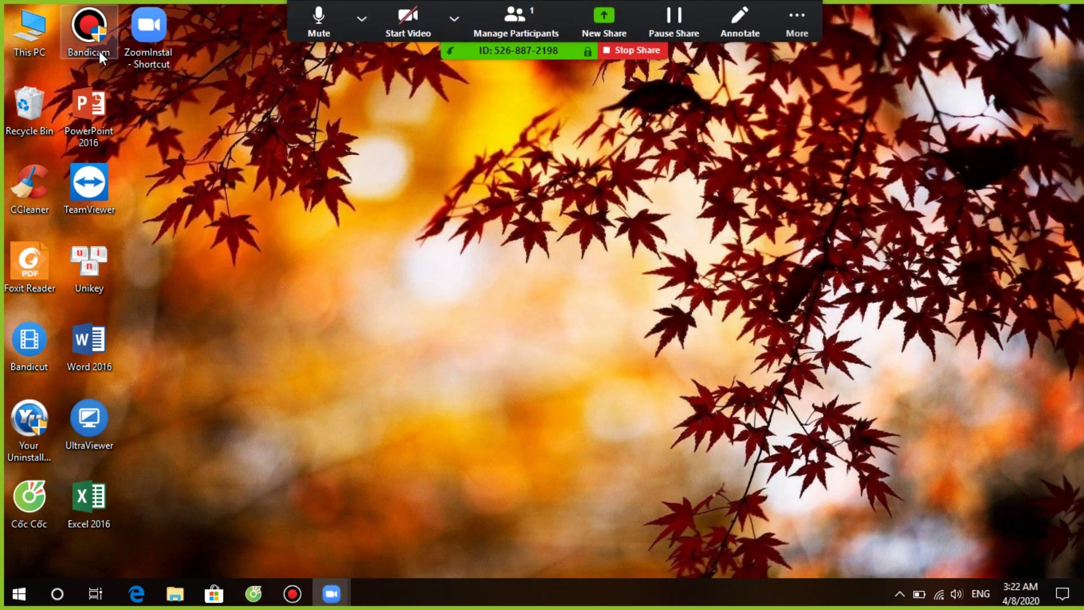
{"action": "double_click", "coordinate": [21, 30]}
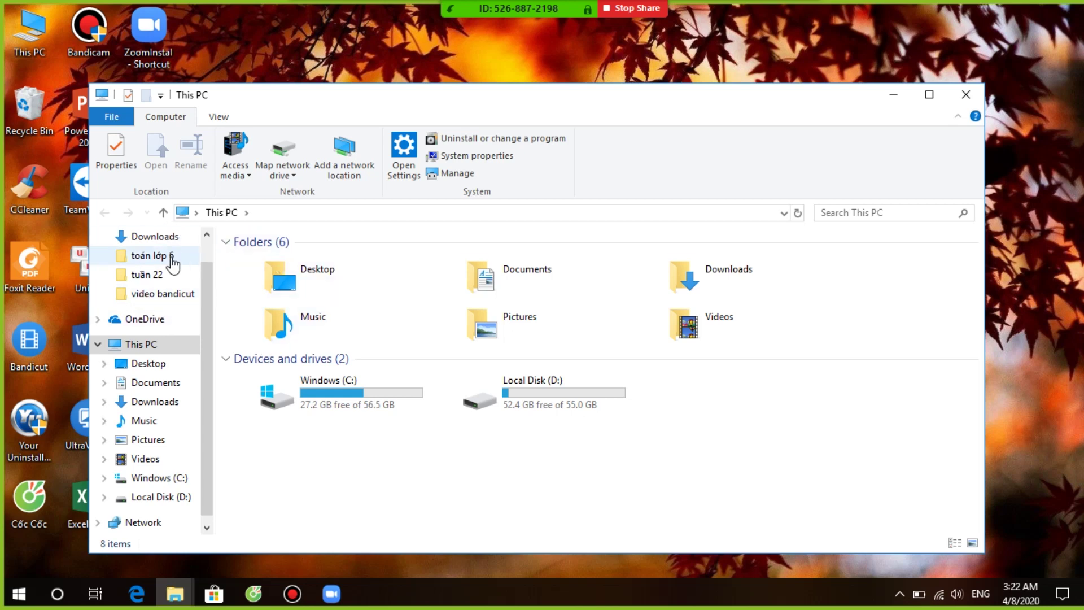
{"action": "left_click", "coordinate": [165, 260]}
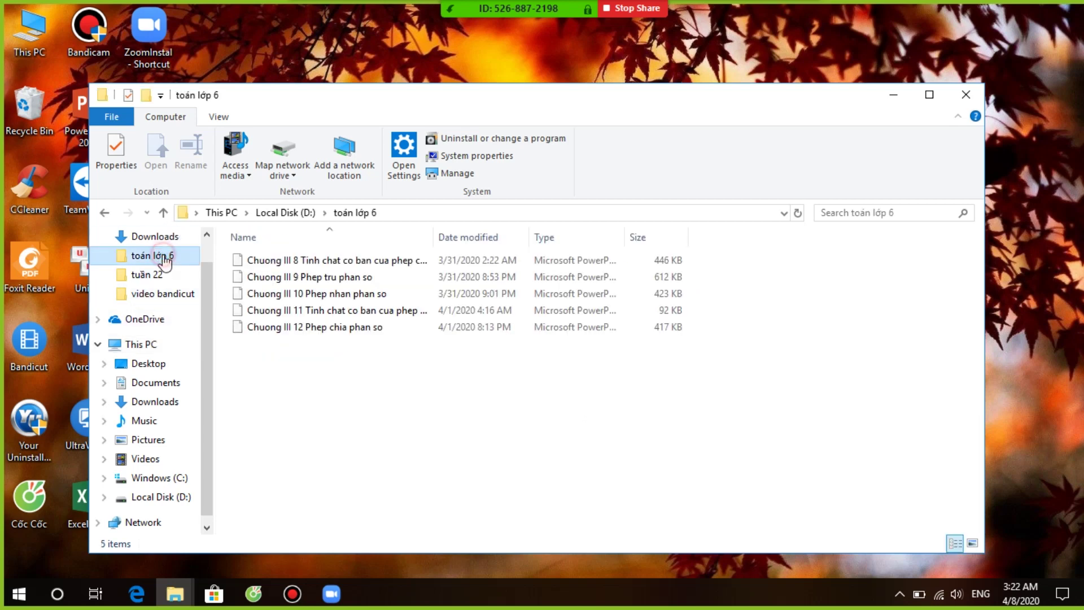
{"action": "double_click", "coordinate": [315, 295]}
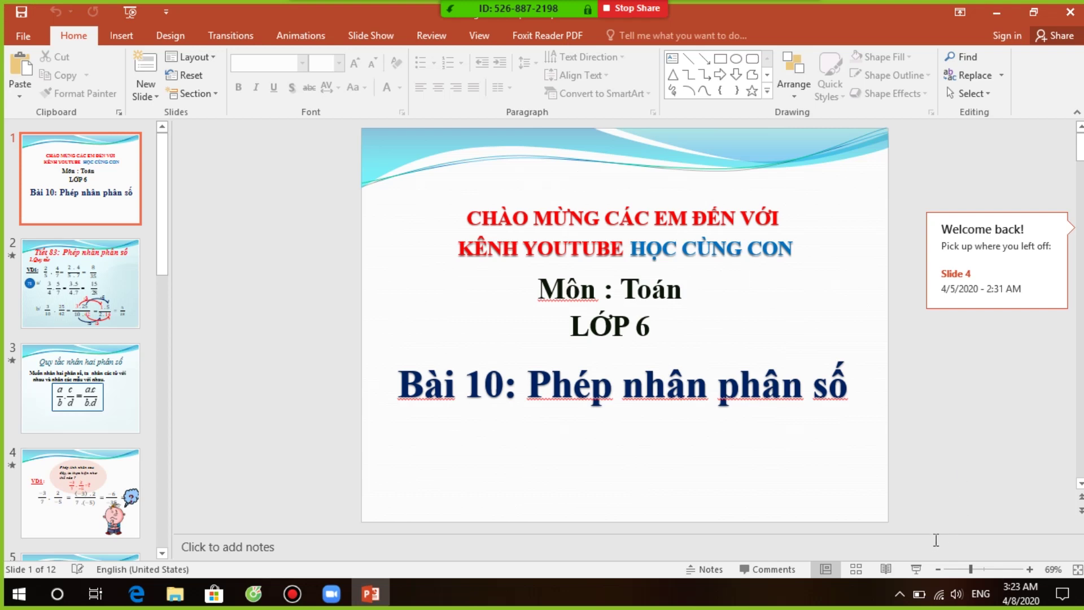
Step: Play the slide show to slide 2's title animation, then exit back to editing view
{"action": "left_click", "coordinate": [915, 570]}
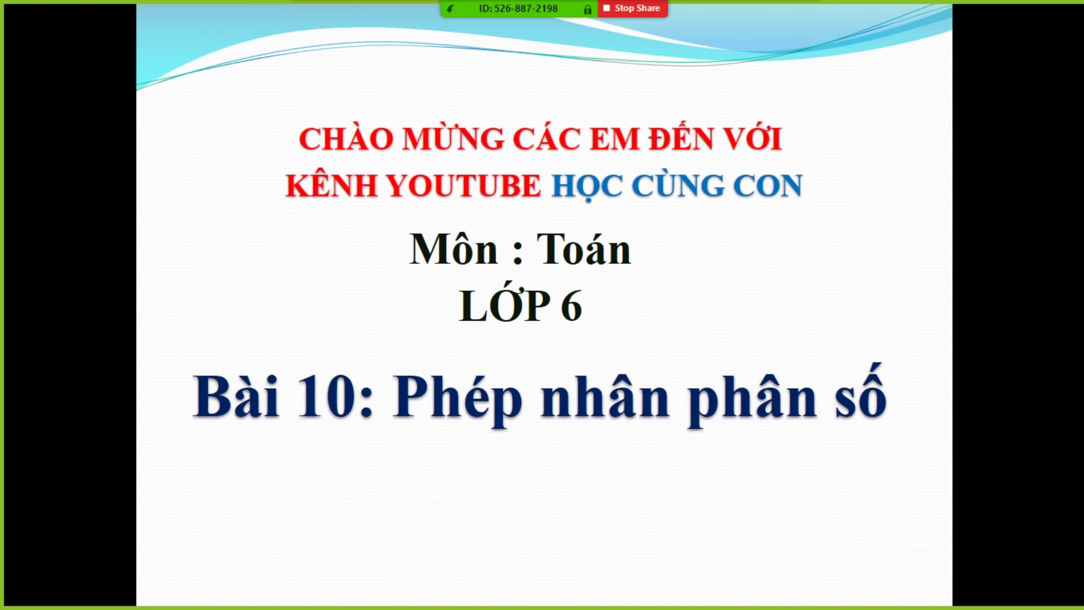
{"action": "key", "text": "Right"}
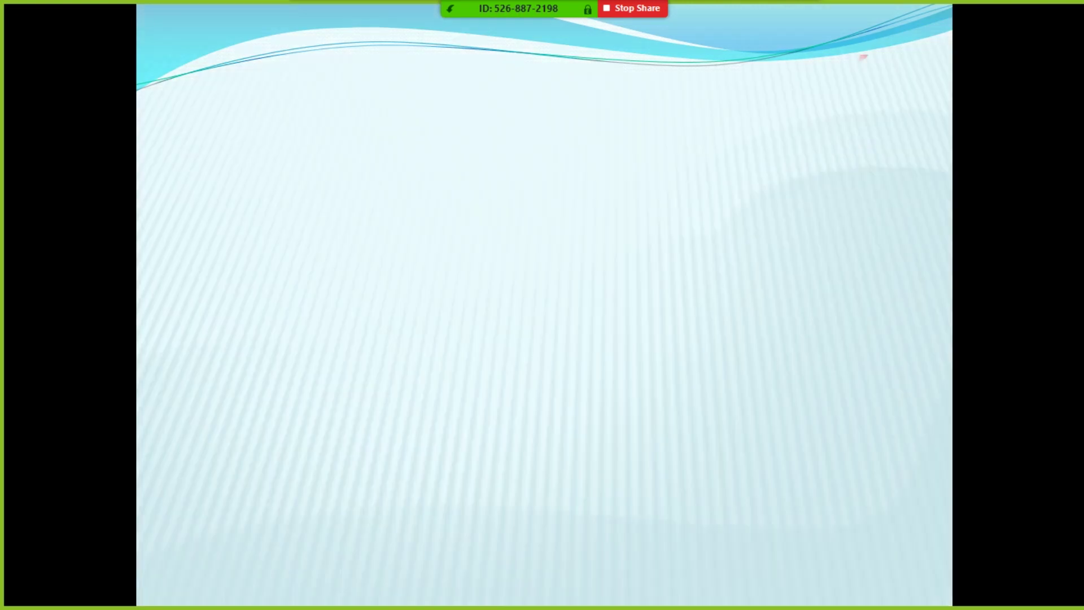
{"action": "key", "text": "Right"}
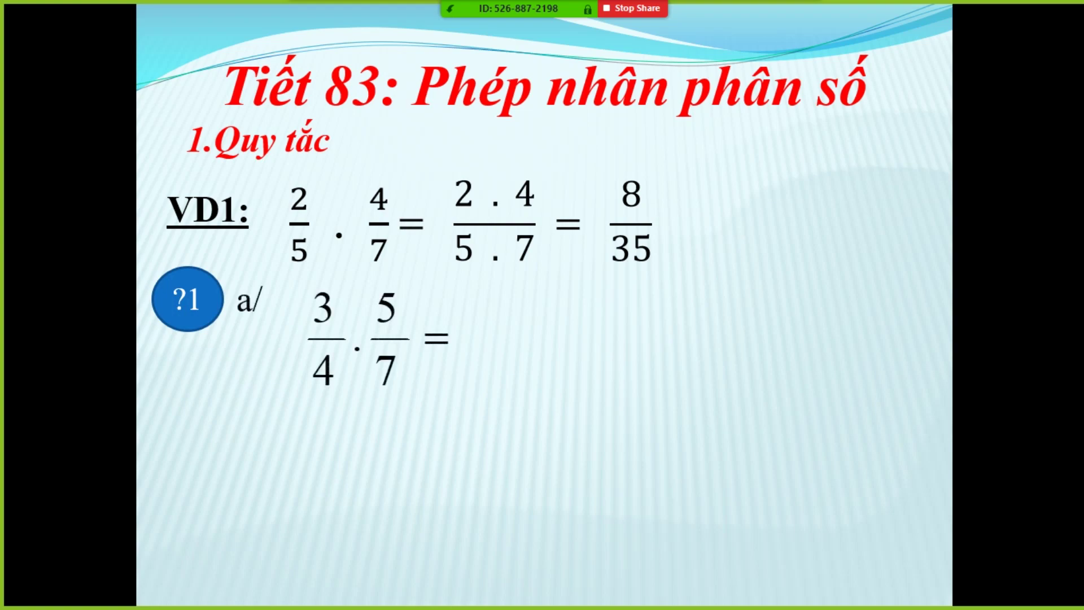
{"action": "key", "text": "Escape"}
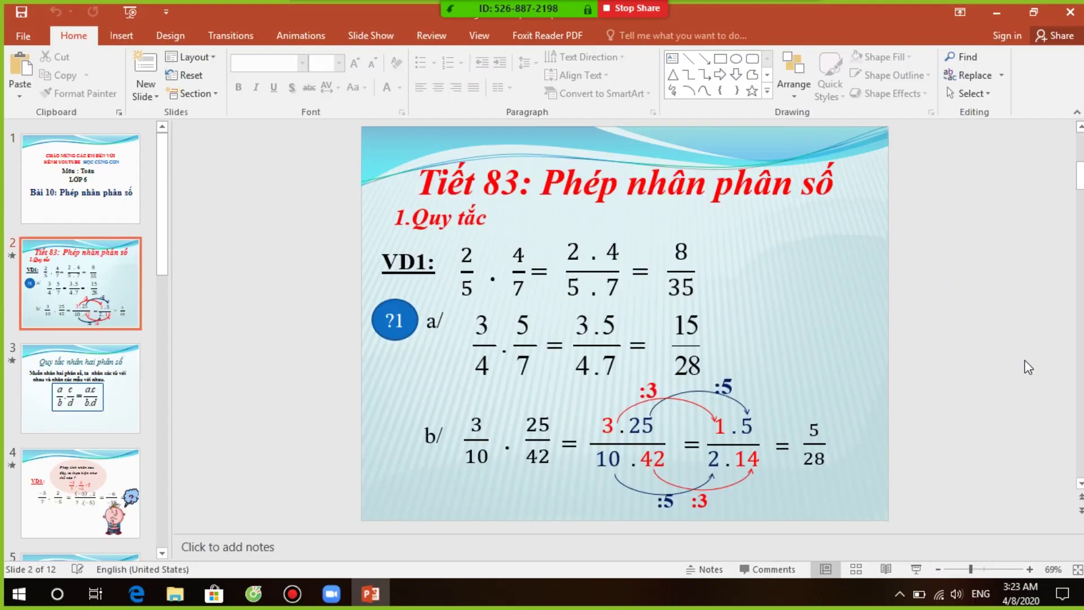
{"action": "mouse_move", "coordinate": [1026, 33]}
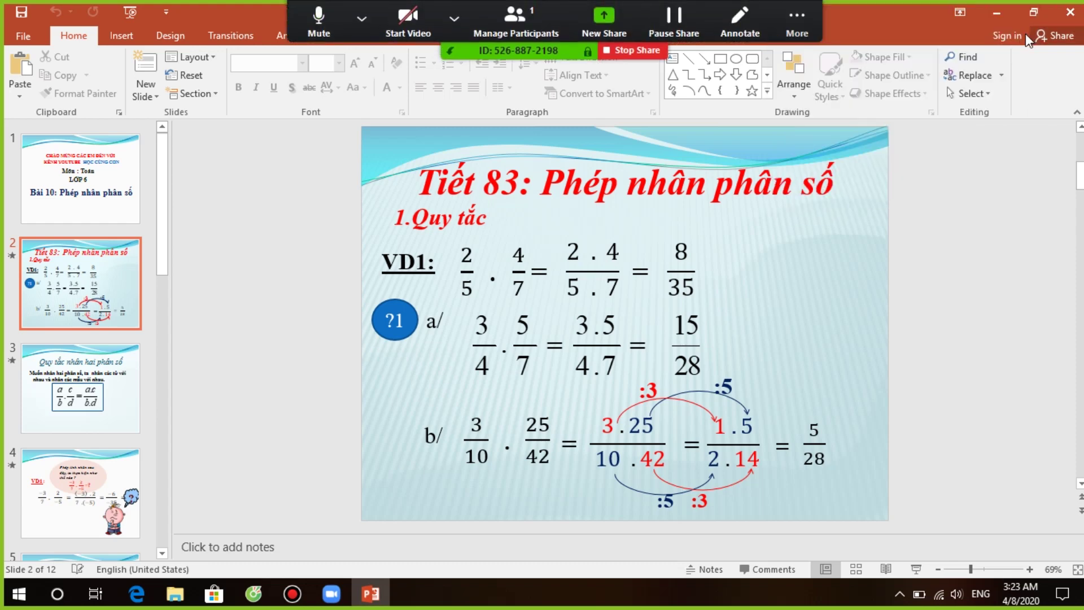
Step: Pause the screen share, then stop sharing entirely
{"action": "left_click", "coordinate": [675, 32]}
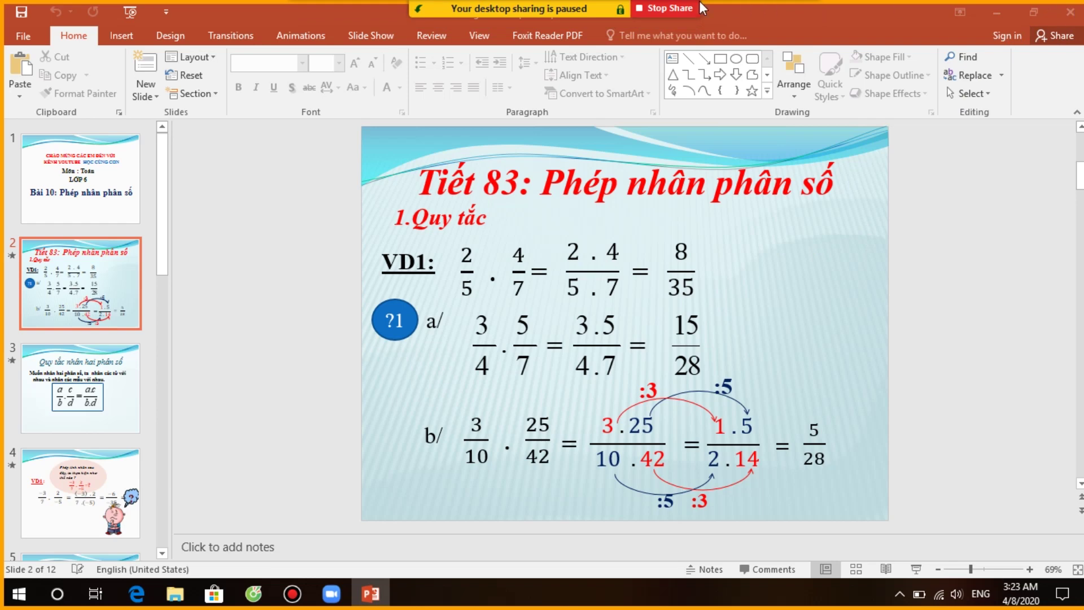
{"action": "left_click", "coordinate": [656, 8]}
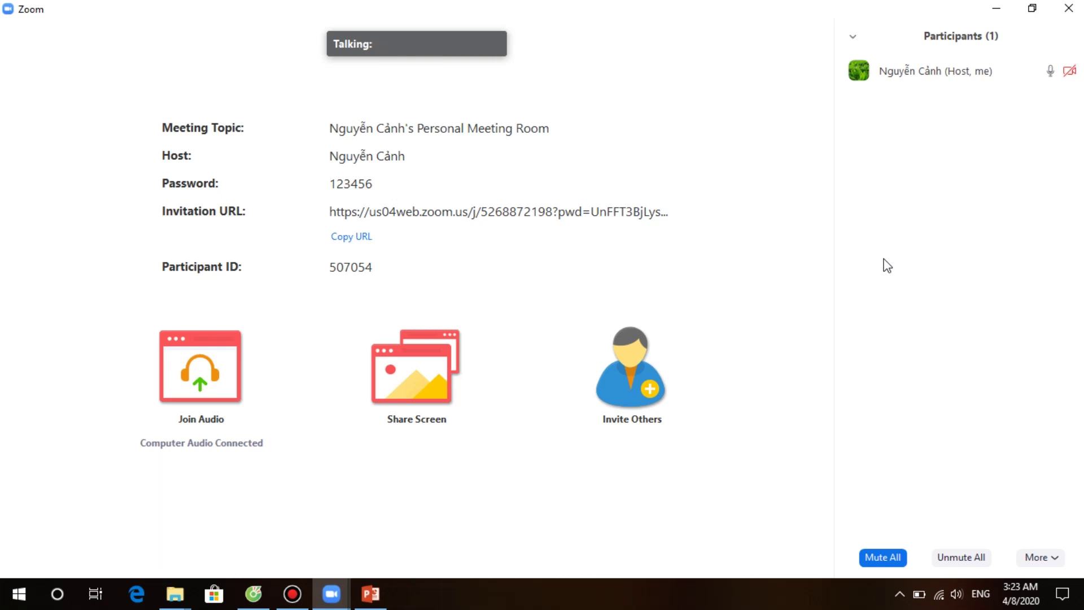
Step: Open the share options and toggle Share computer sound on, then back off
{"action": "mouse_move", "coordinate": [520, 443]}
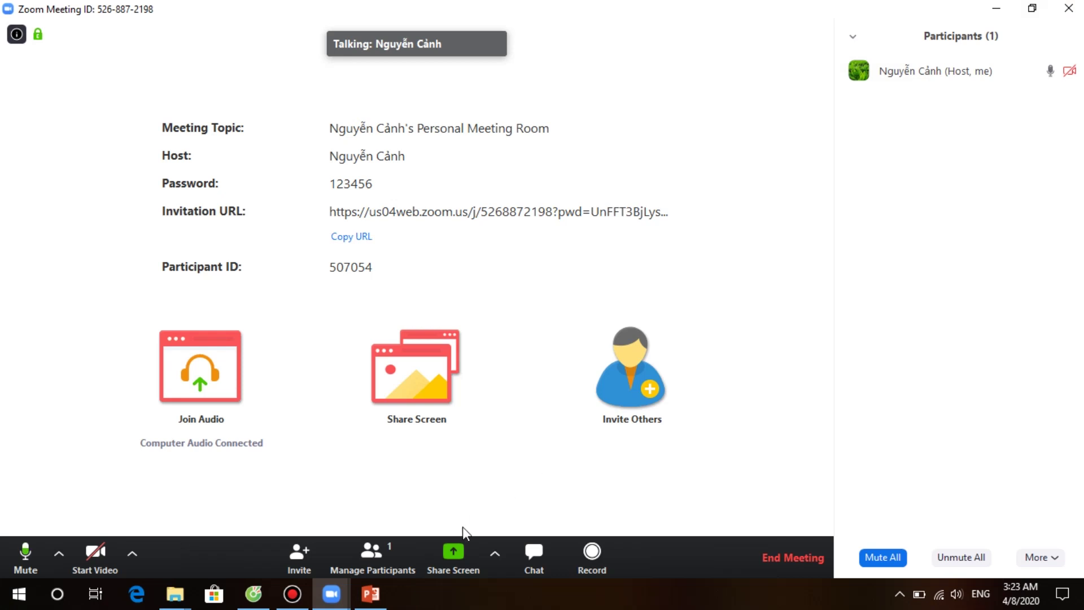
{"action": "left_click", "coordinate": [450, 568]}
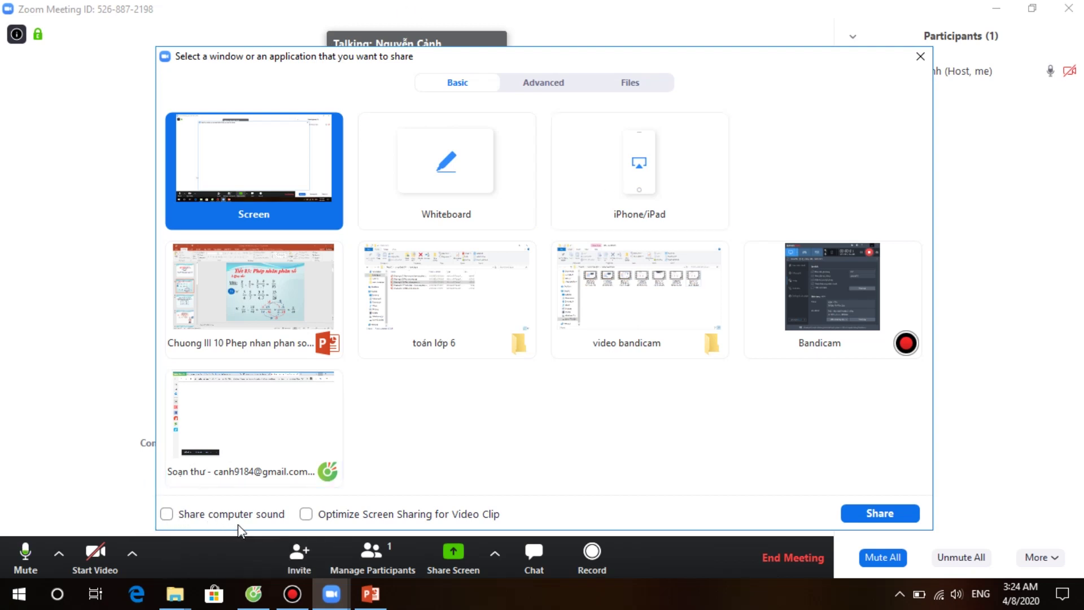
{"action": "left_click", "coordinate": [166, 514]}
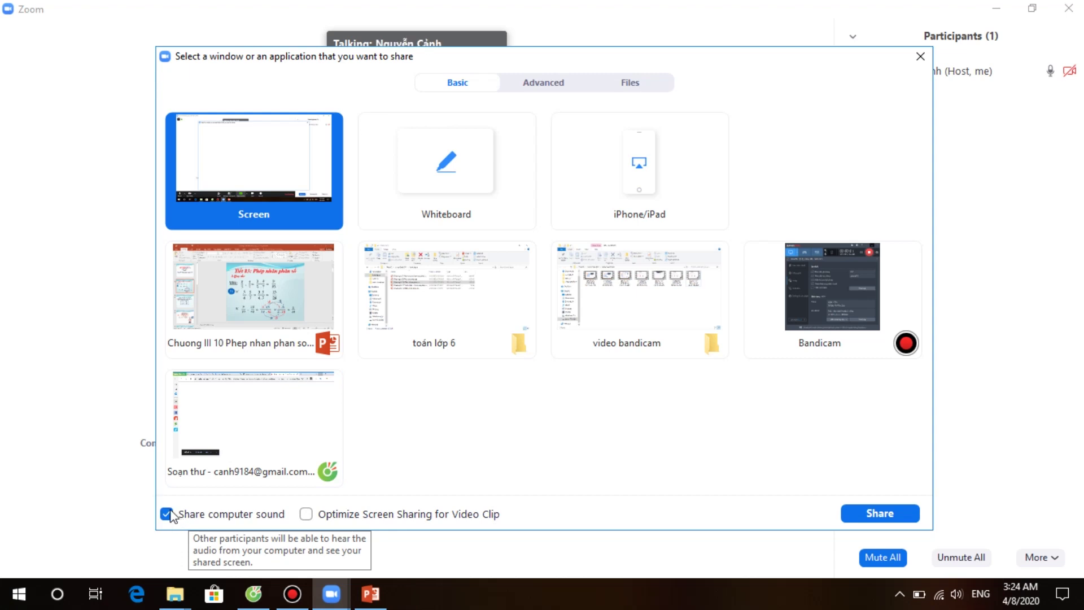
{"action": "left_click", "coordinate": [166, 514]}
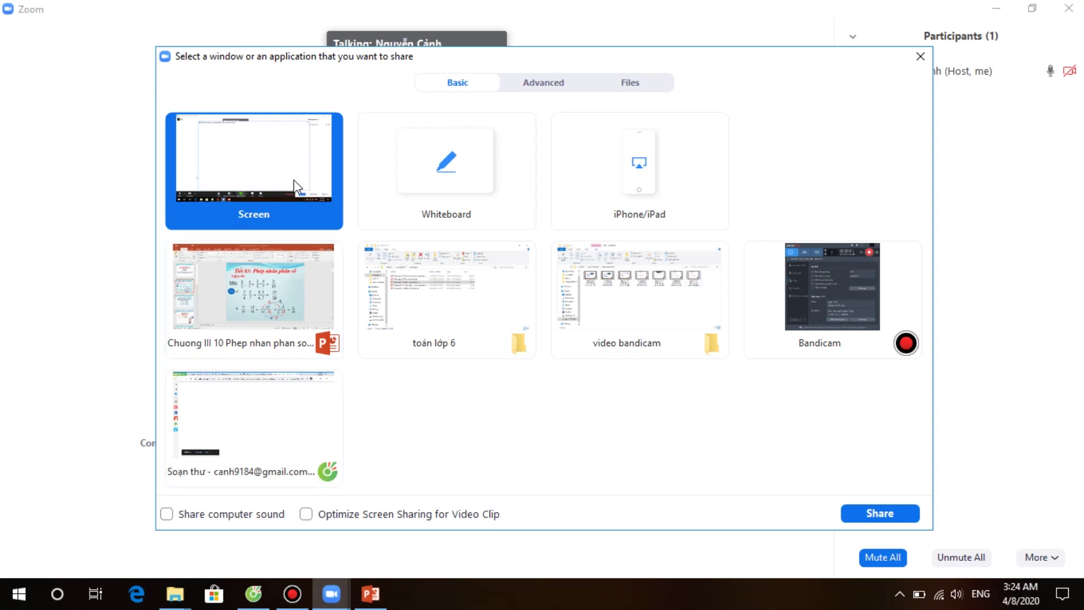
Step: Share a fresh whiteboard and type 'hi' in a text box near its top
{"action": "left_click", "coordinate": [423, 180]}
{"action": "left_click", "coordinate": [845, 510]}
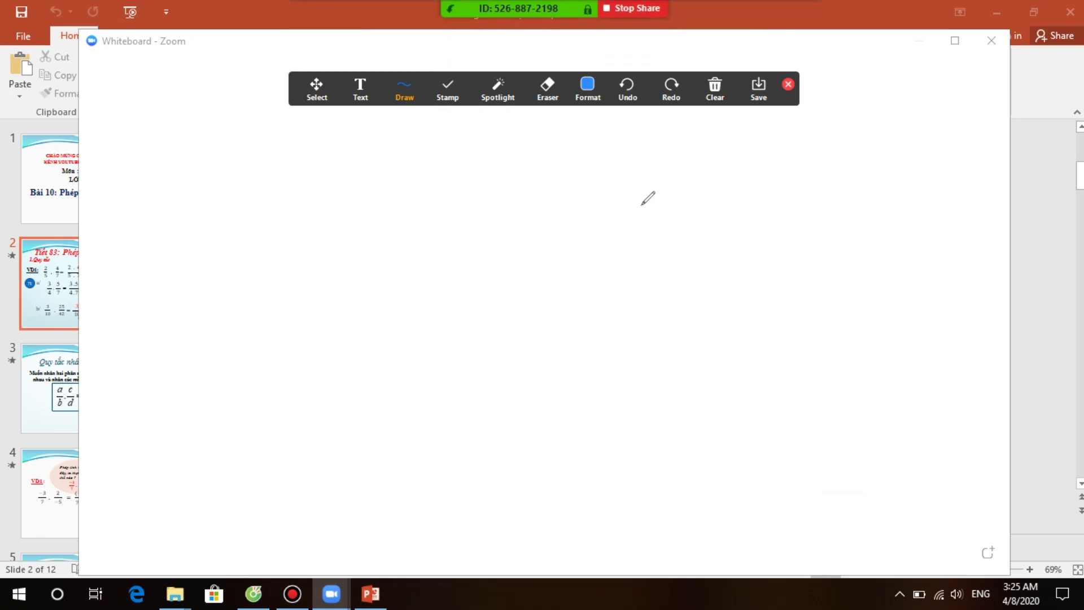
{"action": "left_click", "coordinate": [405, 91]}
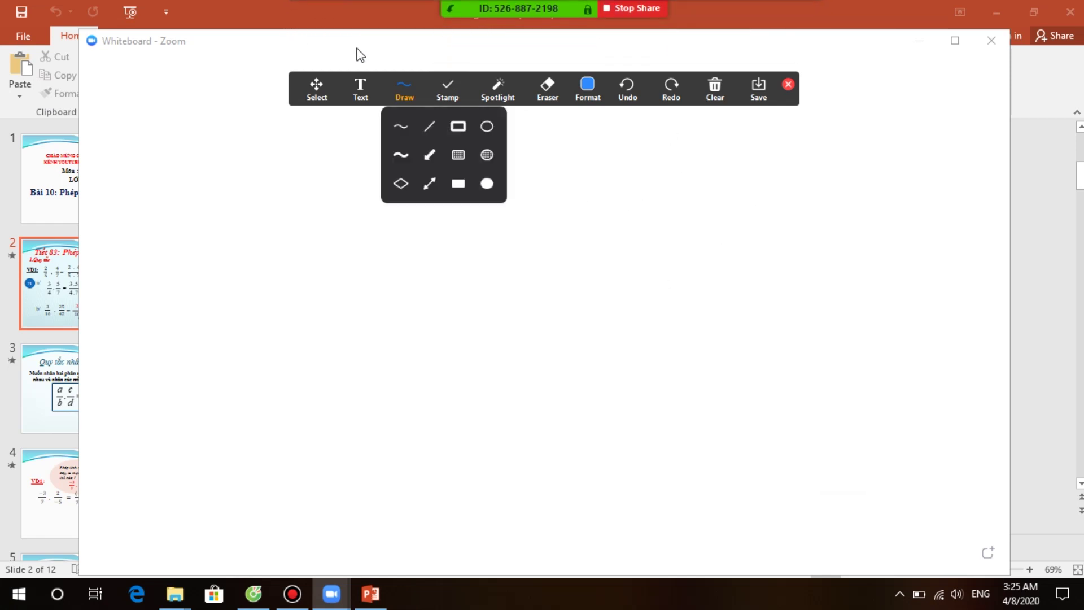
{"action": "left_click", "coordinate": [369, 86]}
{"action": "left_click", "coordinate": [371, 165]}
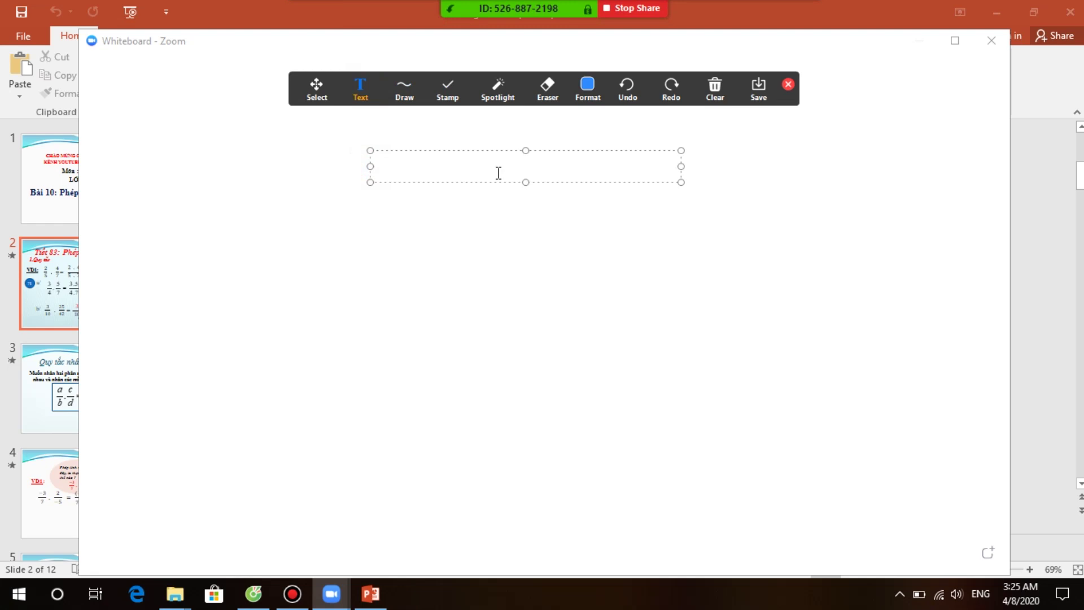
{"action": "type", "text": "hi"}
{"action": "key", "text": "Return"}
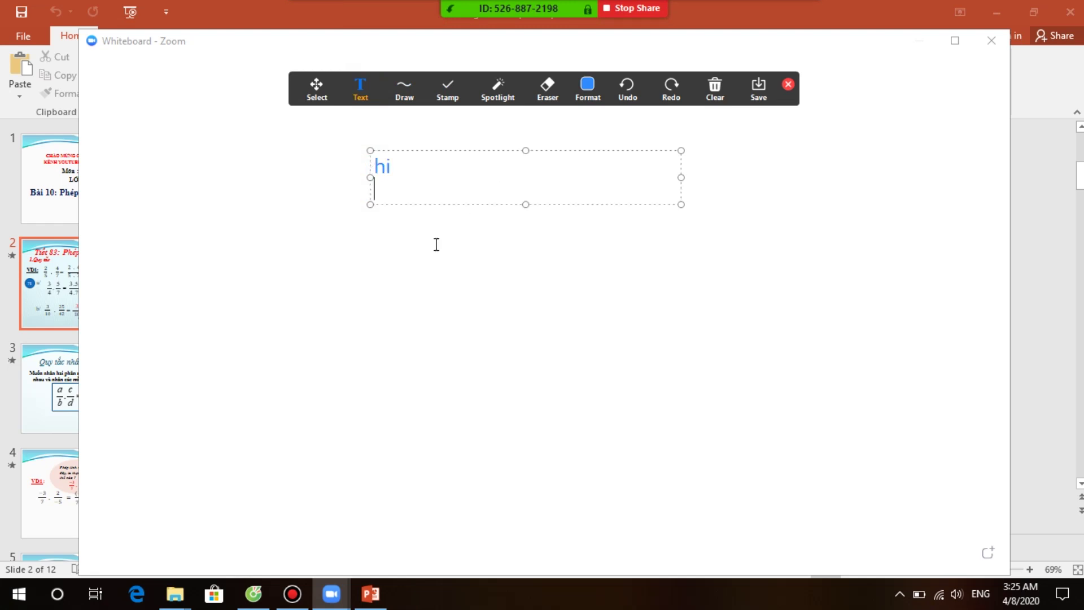
{"action": "left_click", "coordinate": [545, 283]}
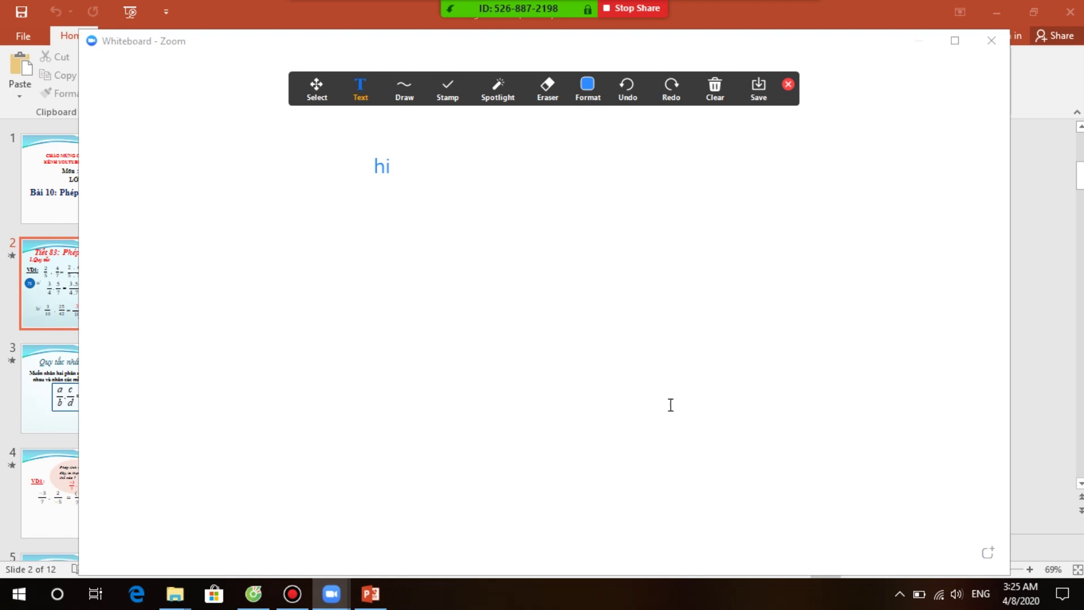
{"action": "mouse_move", "coordinate": [440, 5]}
Step: Open the stamp shapes, then browse the camera and microphone/speaker dropdowns
{"action": "left_click", "coordinate": [448, 87]}
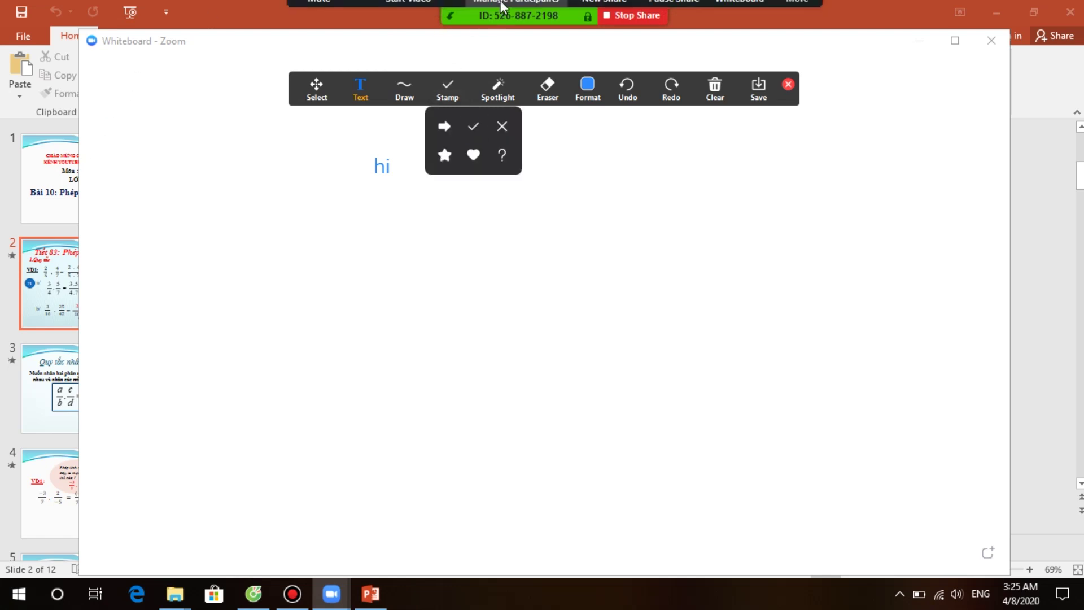
{"action": "left_click", "coordinate": [453, 17]}
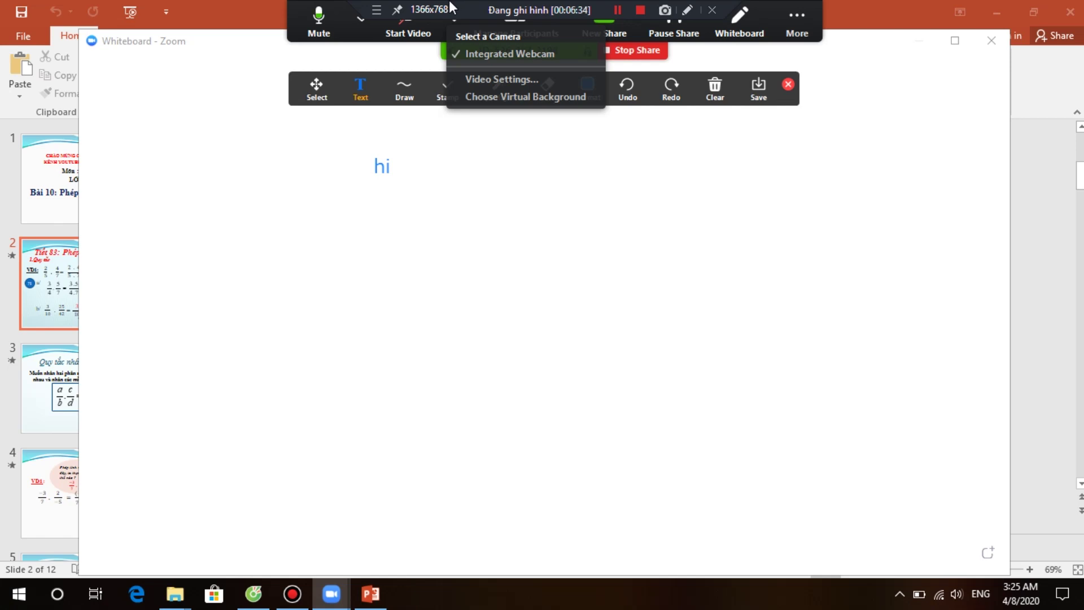
{"action": "left_click", "coordinate": [605, 364]}
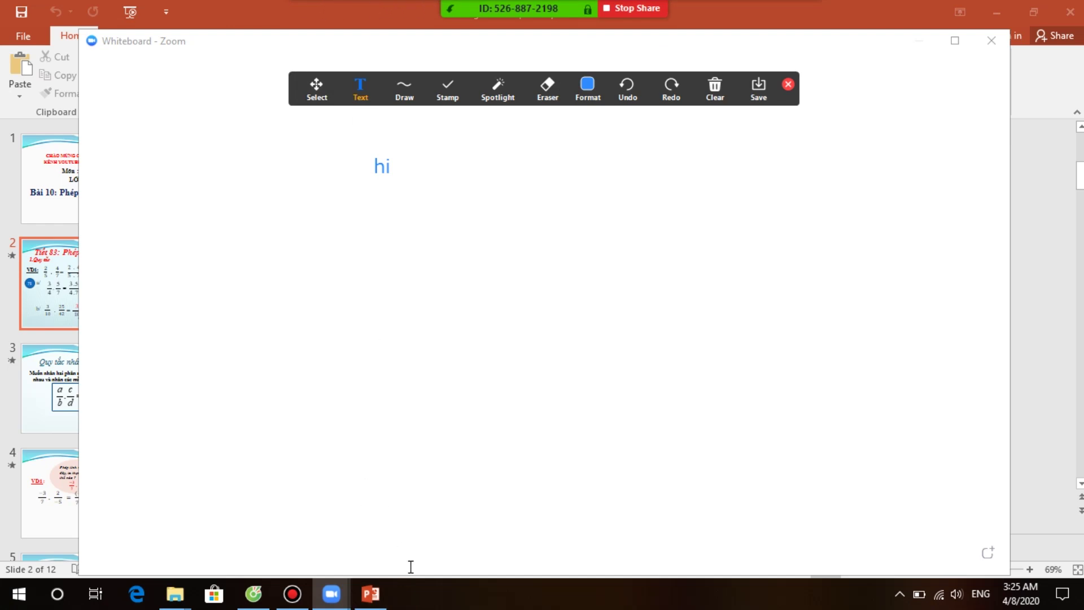
{"action": "mouse_move", "coordinate": [285, 7]}
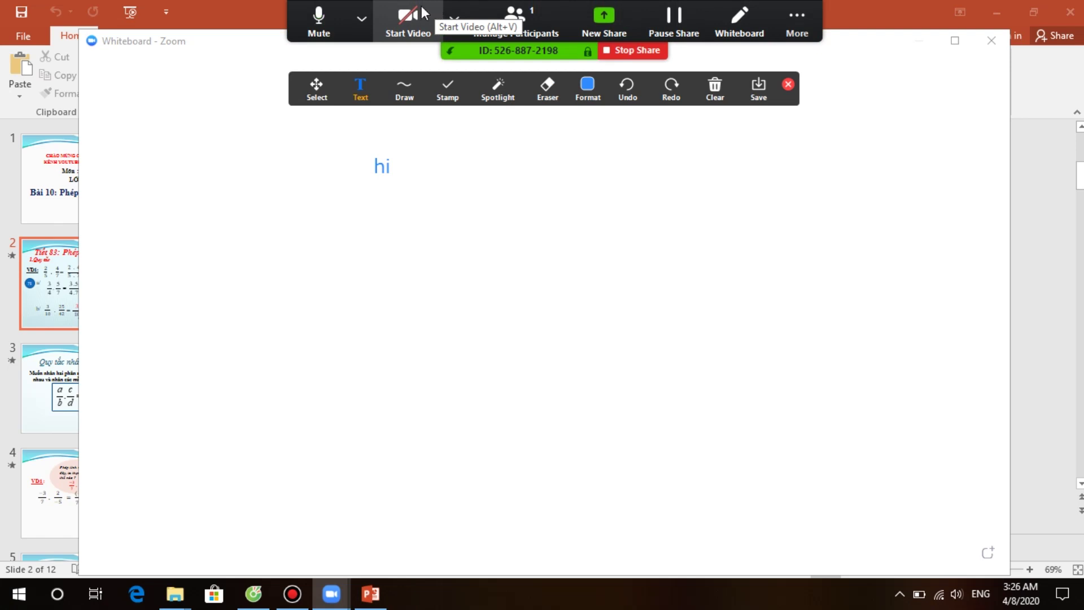
{"action": "left_click", "coordinate": [359, 12]}
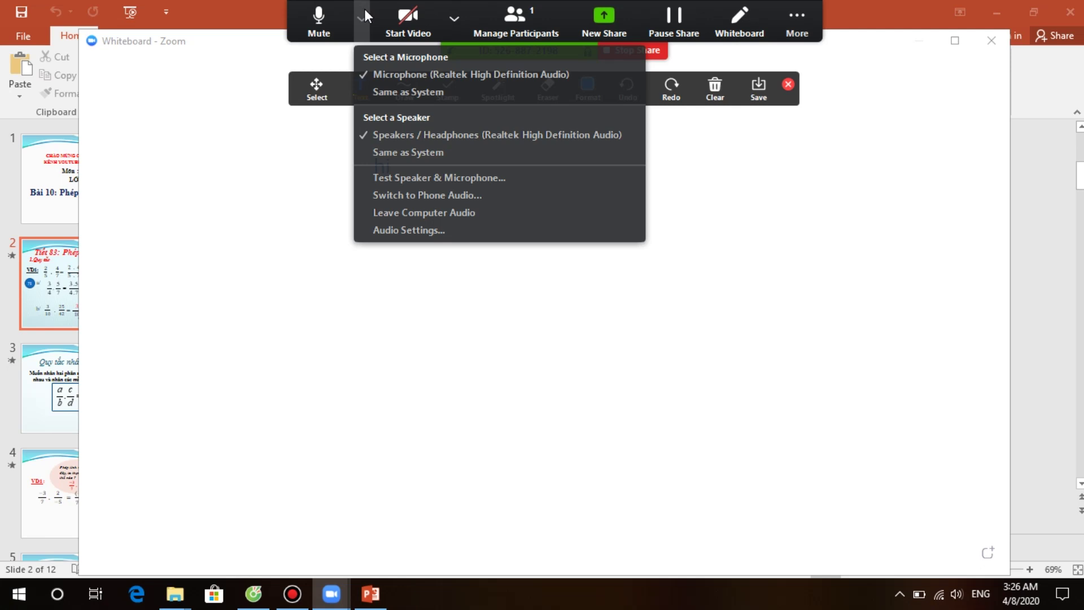
{"action": "left_click", "coordinate": [392, 9]}
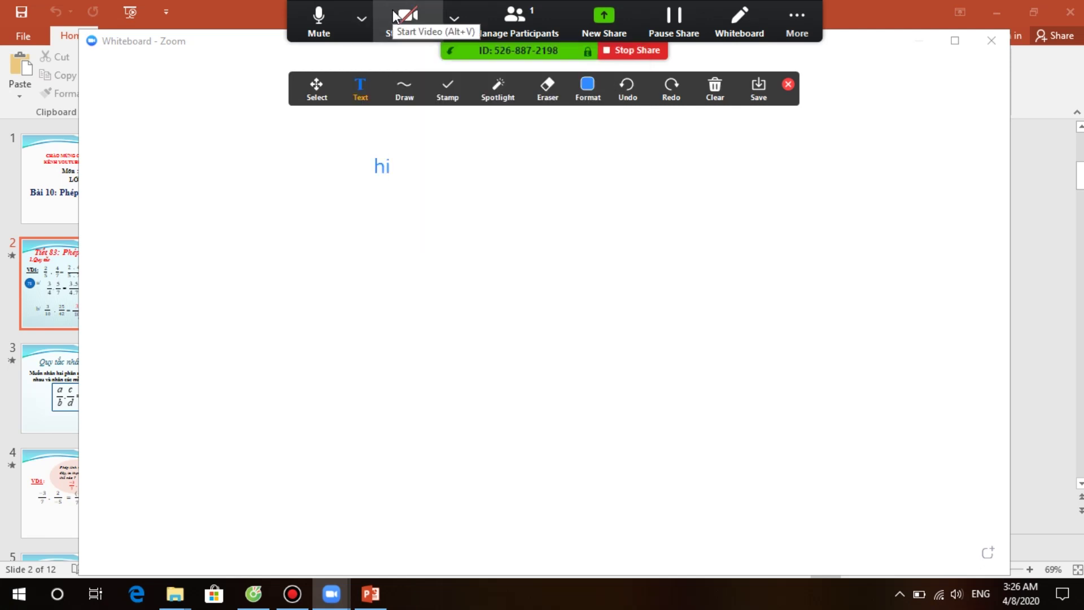
{"action": "left_click", "coordinate": [454, 18]}
{"action": "left_click", "coordinate": [454, 18]}
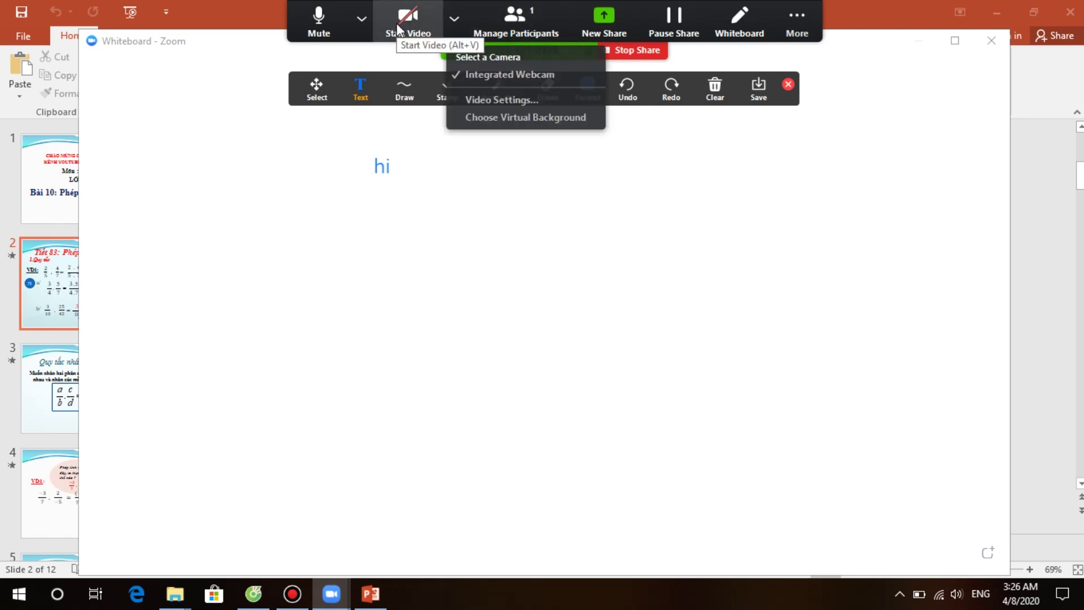
{"action": "left_click", "coordinate": [436, 22]}
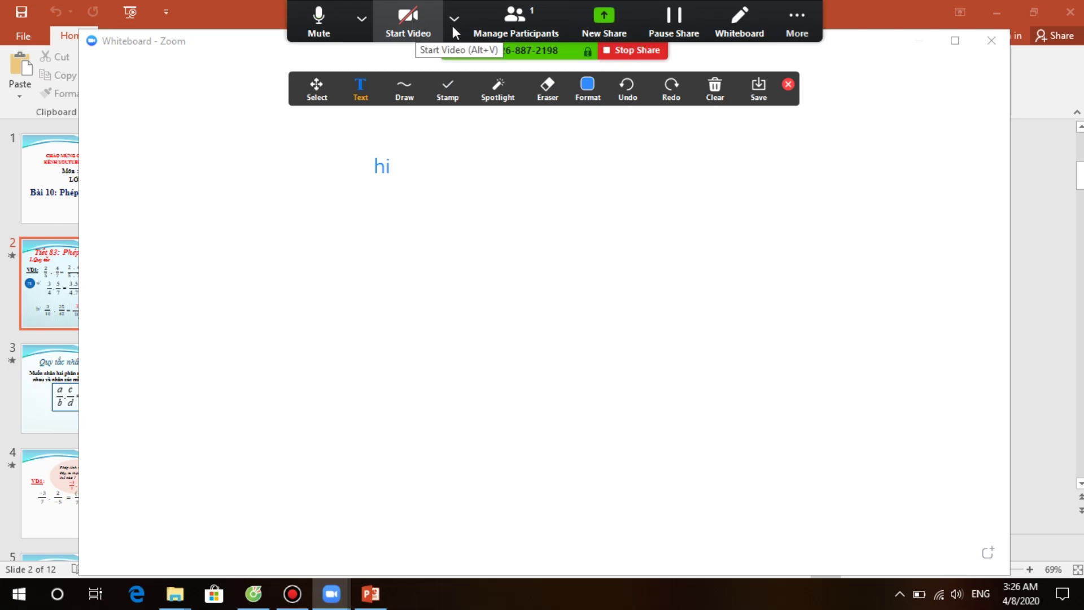
Step: Reopen and dismiss the camera and audio options, then open and close the Clear menu
{"action": "left_click", "coordinate": [452, 20]}
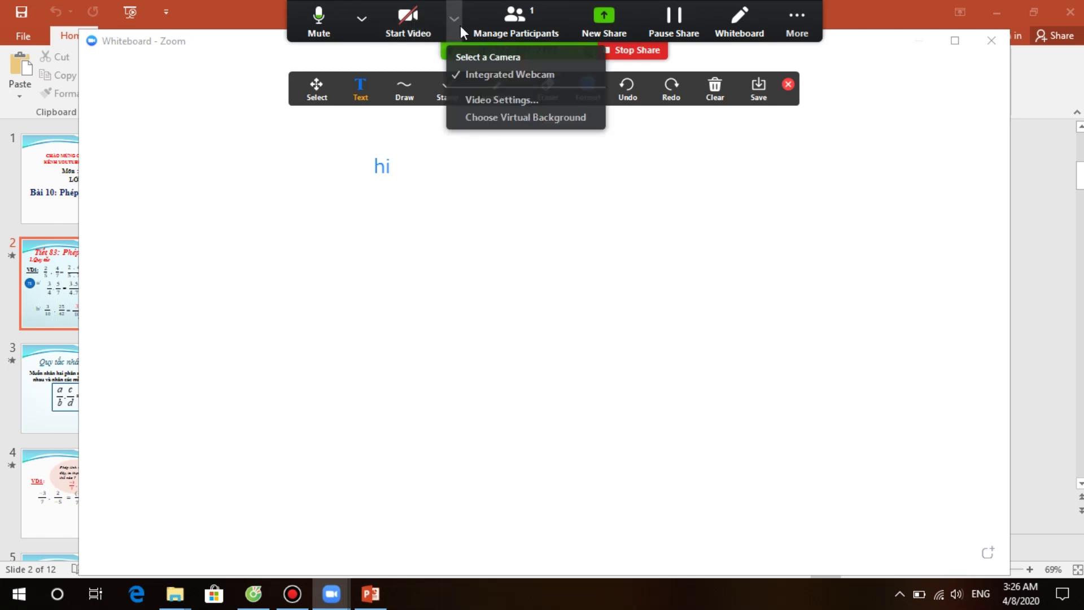
{"action": "left_click", "coordinate": [429, 20]}
{"action": "left_click", "coordinate": [456, 18]}
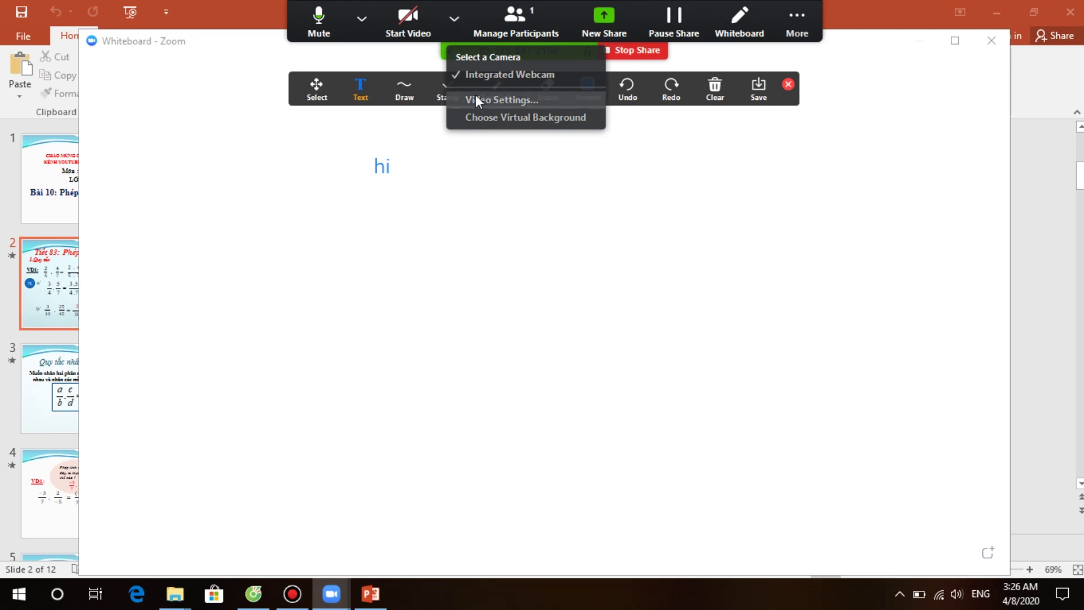
{"action": "left_click", "coordinate": [361, 17]}
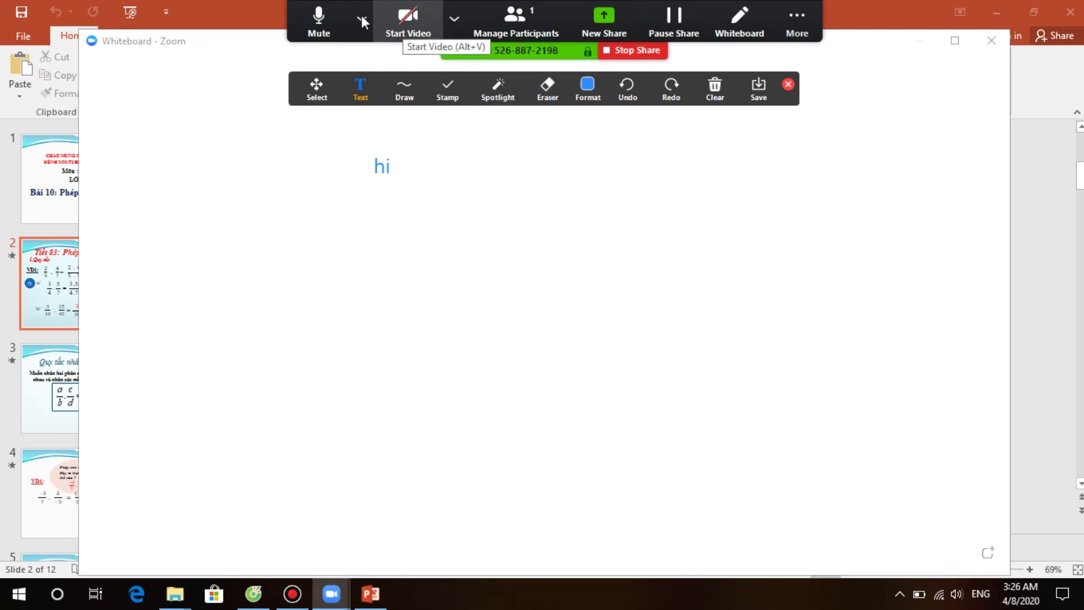
{"action": "left_click", "coordinate": [362, 17]}
{"action": "left_click", "coordinate": [331, 11]}
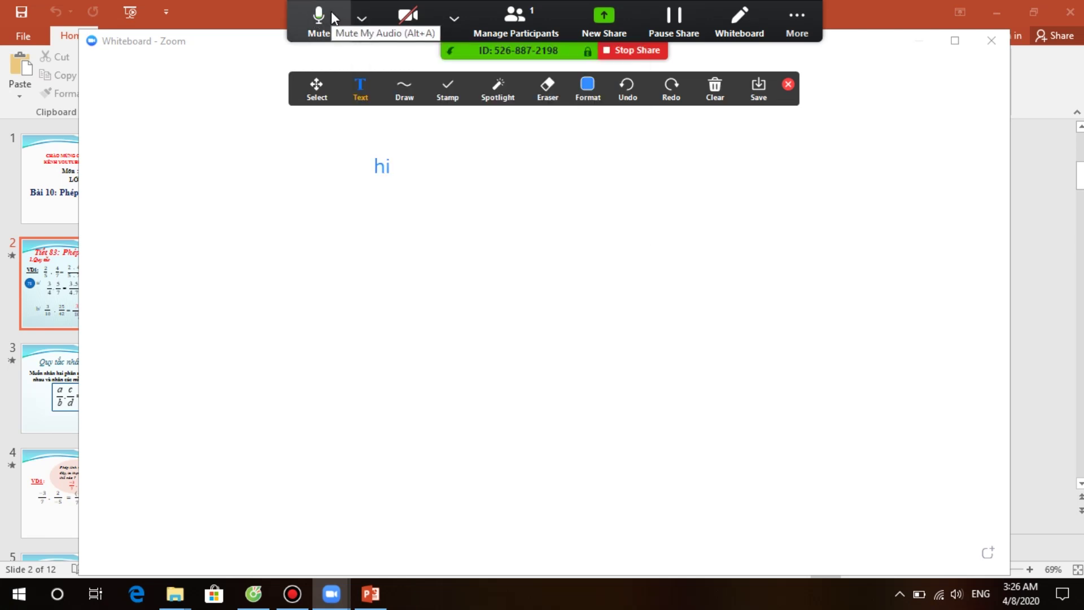
{"action": "left_click", "coordinate": [356, 19]}
{"action": "left_click", "coordinate": [454, 18]}
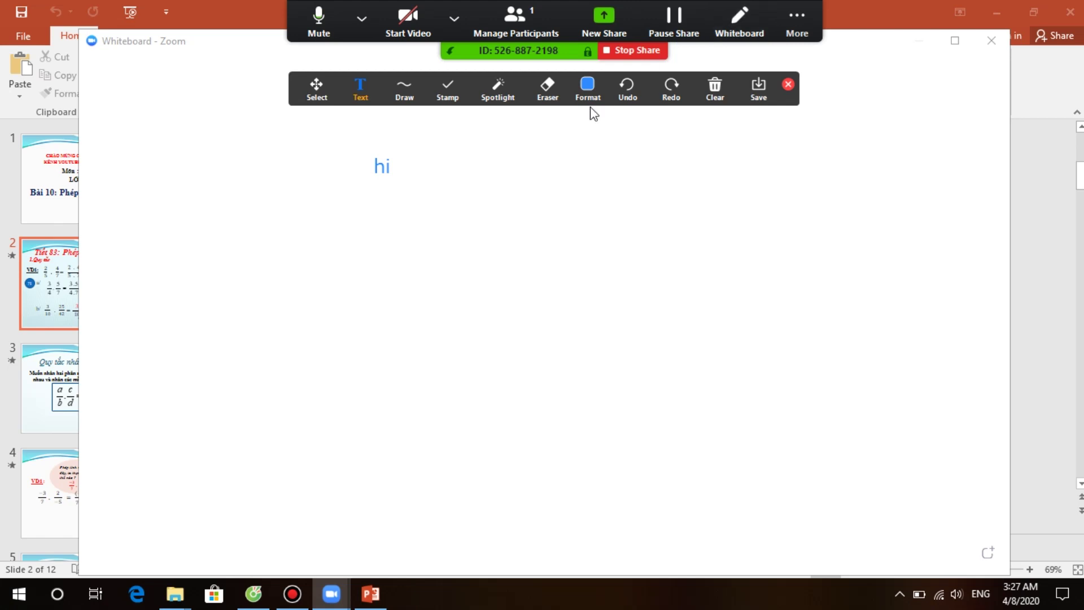
{"action": "left_click", "coordinate": [715, 89]}
{"action": "left_click", "coordinate": [796, 25]}
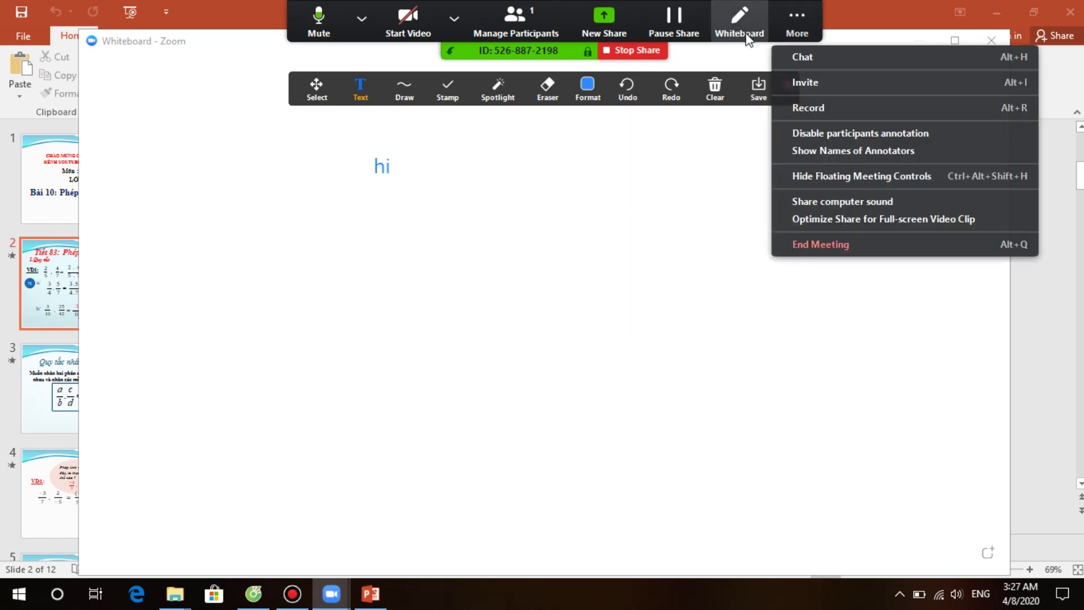
{"action": "left_click", "coordinate": [752, 33]}
{"action": "left_click", "coordinate": [794, 29]}
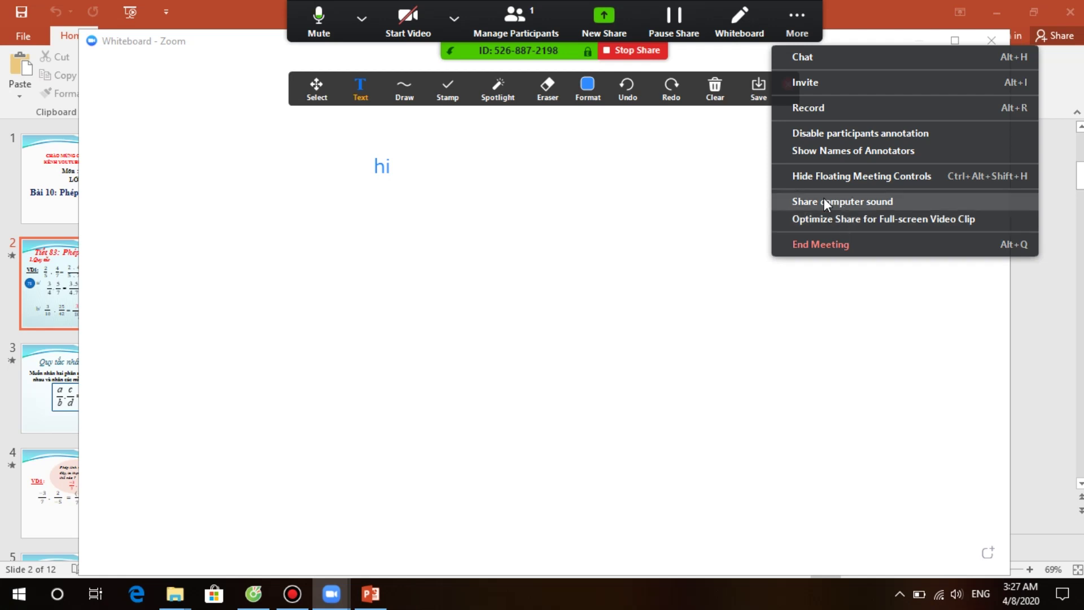
{"action": "left_click", "coordinate": [639, 72]}
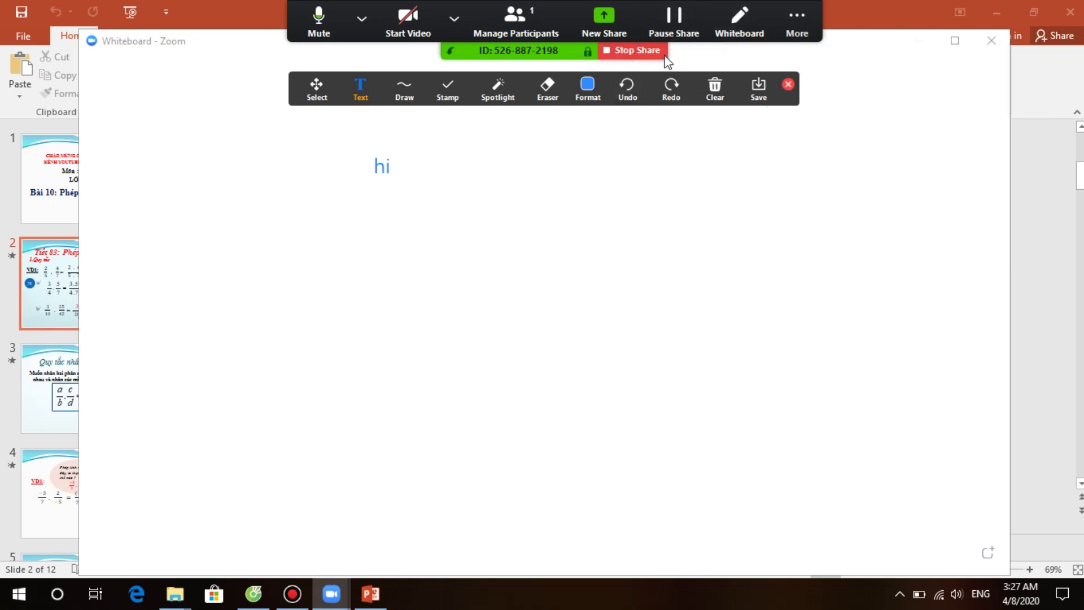
Step: Pause and stop the current screen share, then share the Whiteboard again
{"action": "left_click", "coordinate": [672, 25]}
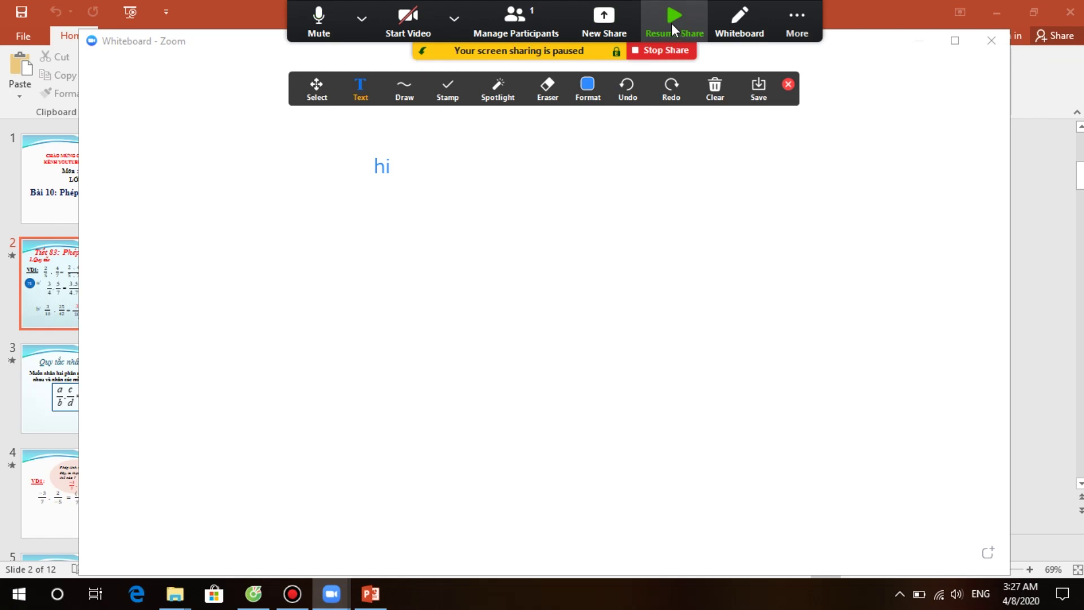
{"action": "left_click", "coordinate": [663, 57]}
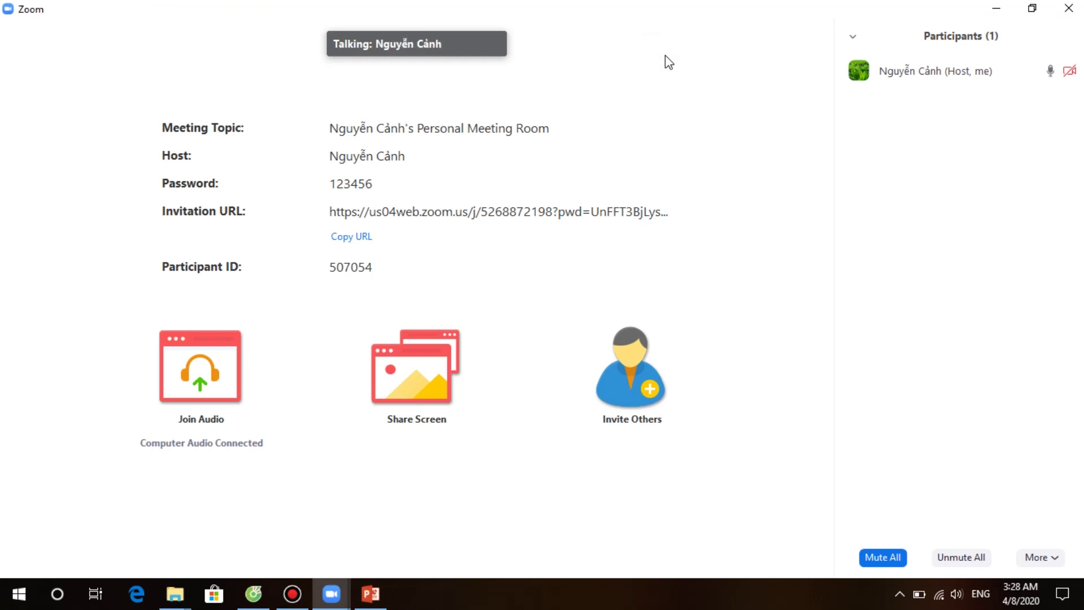
{"action": "left_click", "coordinate": [434, 556]}
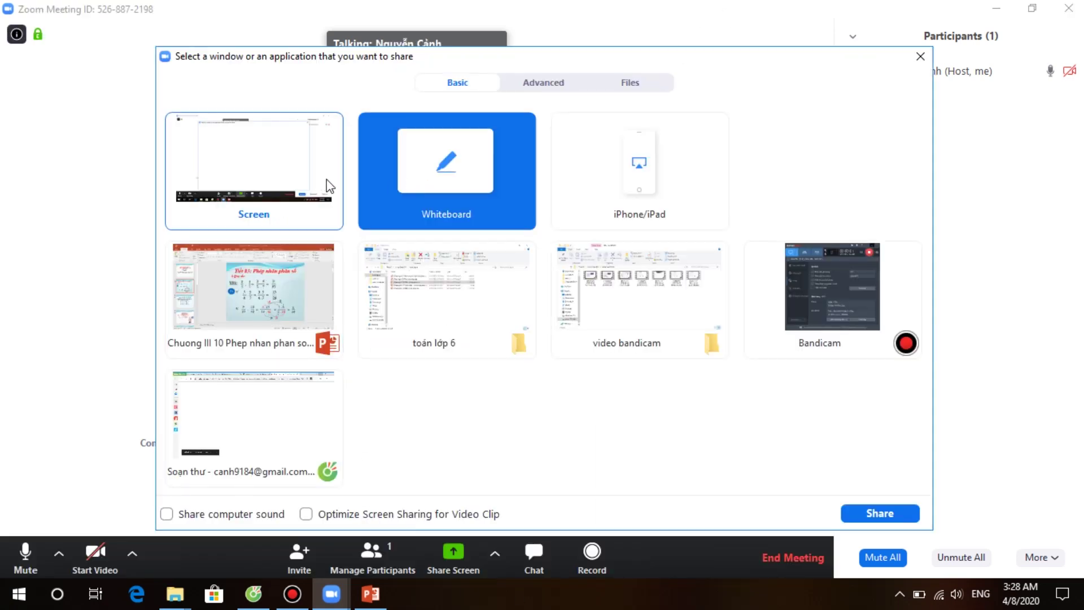
{"action": "left_click", "coordinate": [860, 519]}
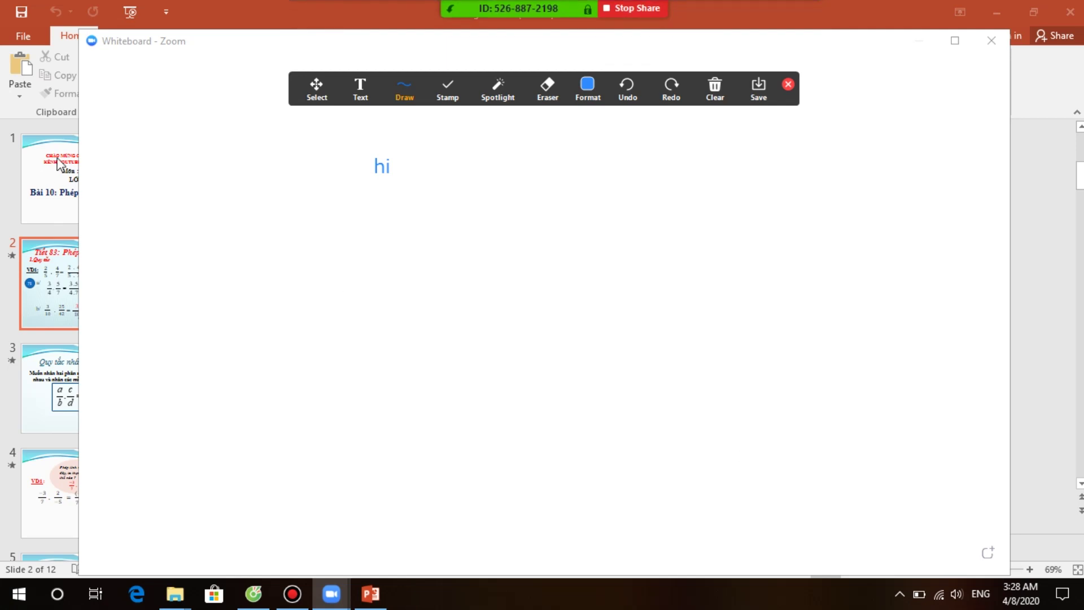
Step: Hide the floating meeting controls through the More menu while the whiteboard stays shared
{"action": "mouse_move", "coordinate": [737, 9]}
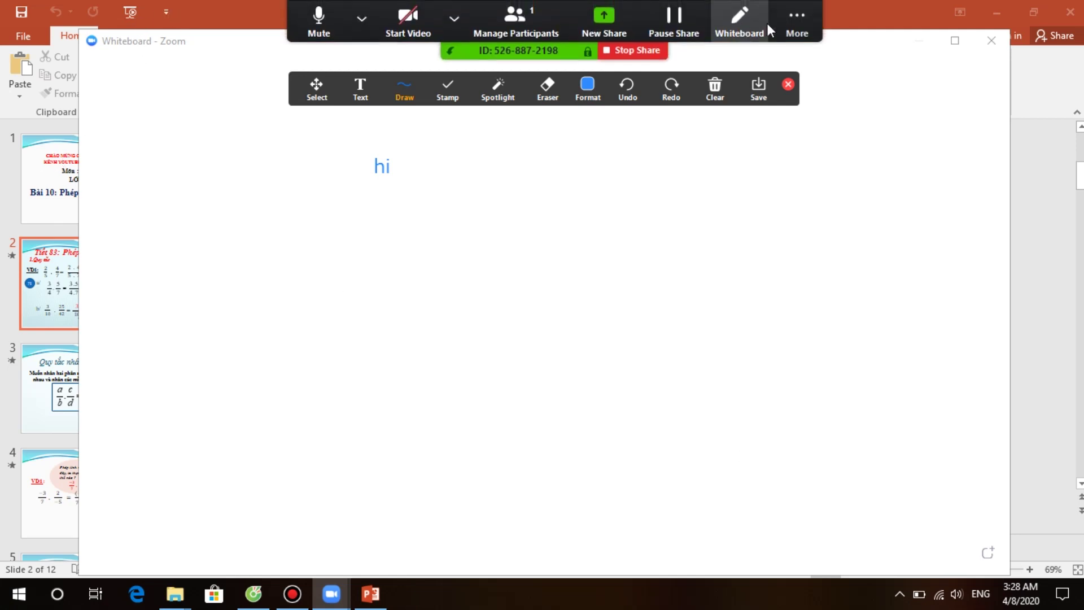
{"action": "left_click", "coordinate": [790, 22]}
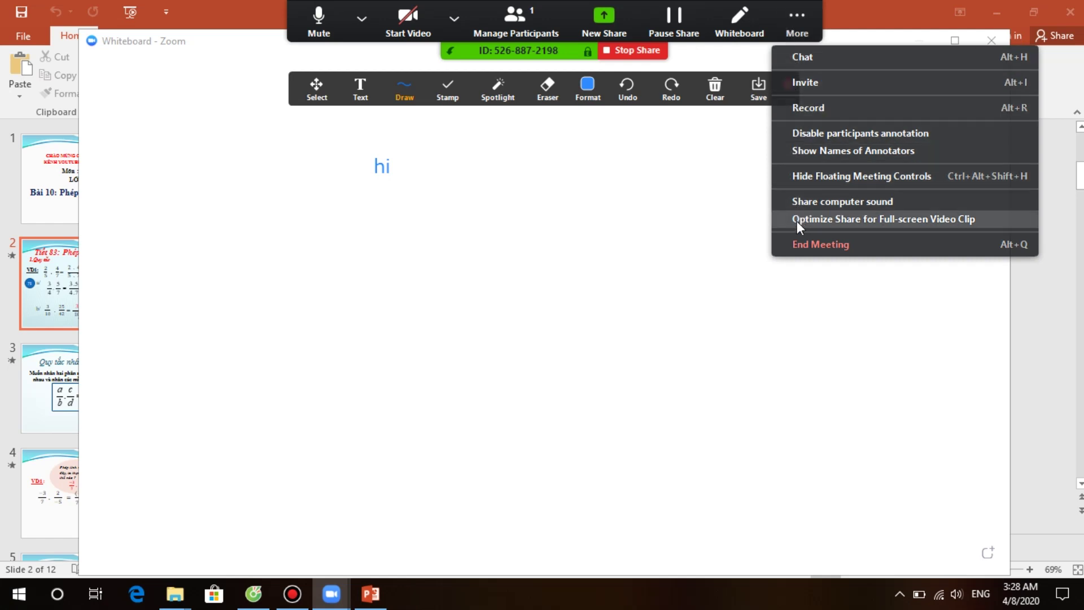
{"action": "left_click", "coordinate": [745, 73]}
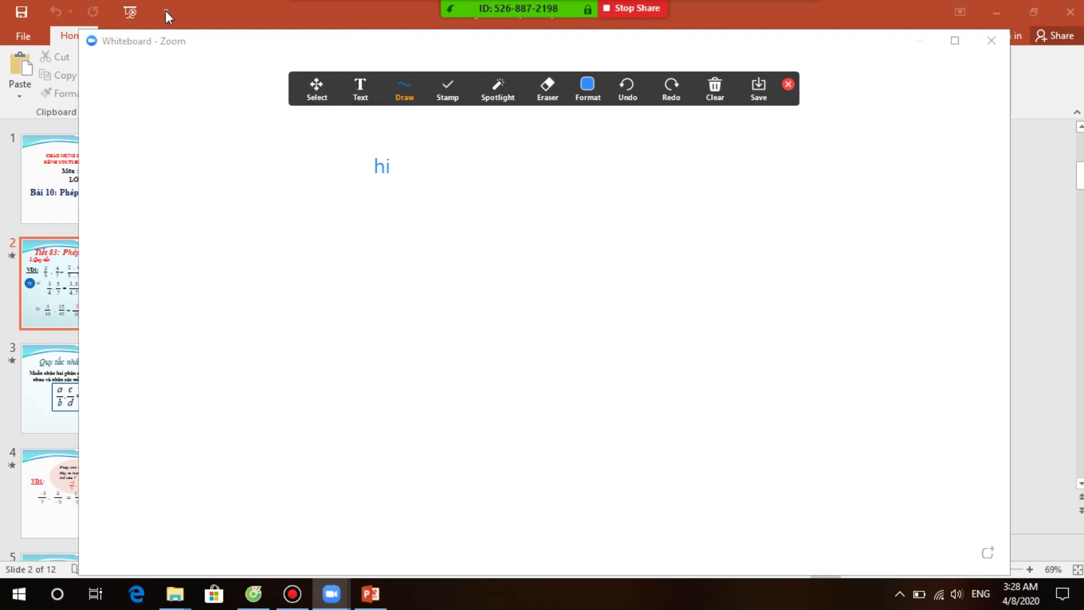
{"action": "mouse_move", "coordinate": [638, 8]}
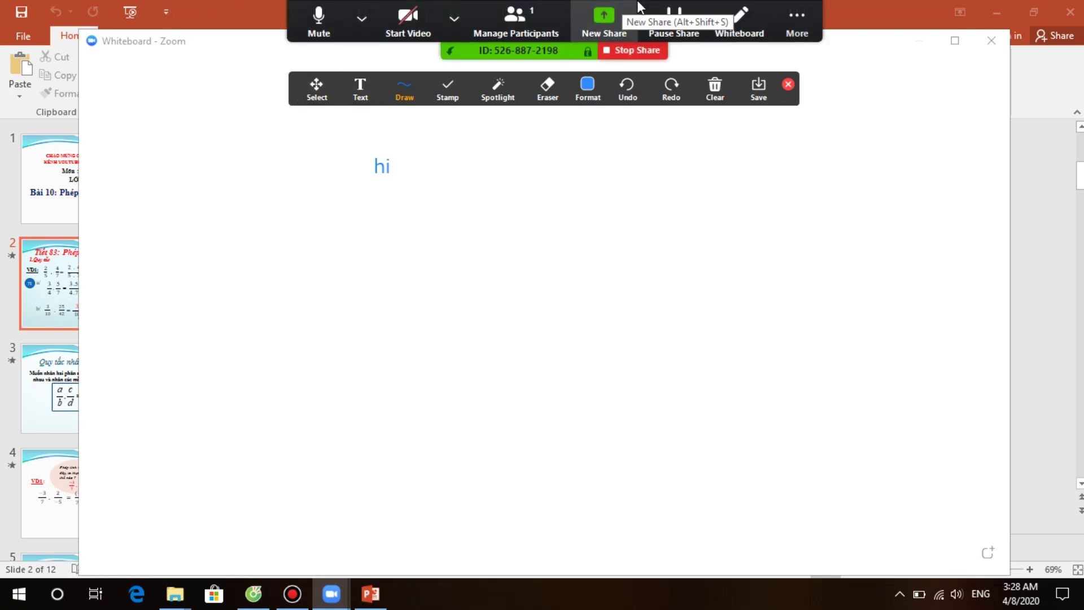
{"action": "left_click", "coordinate": [794, 30]}
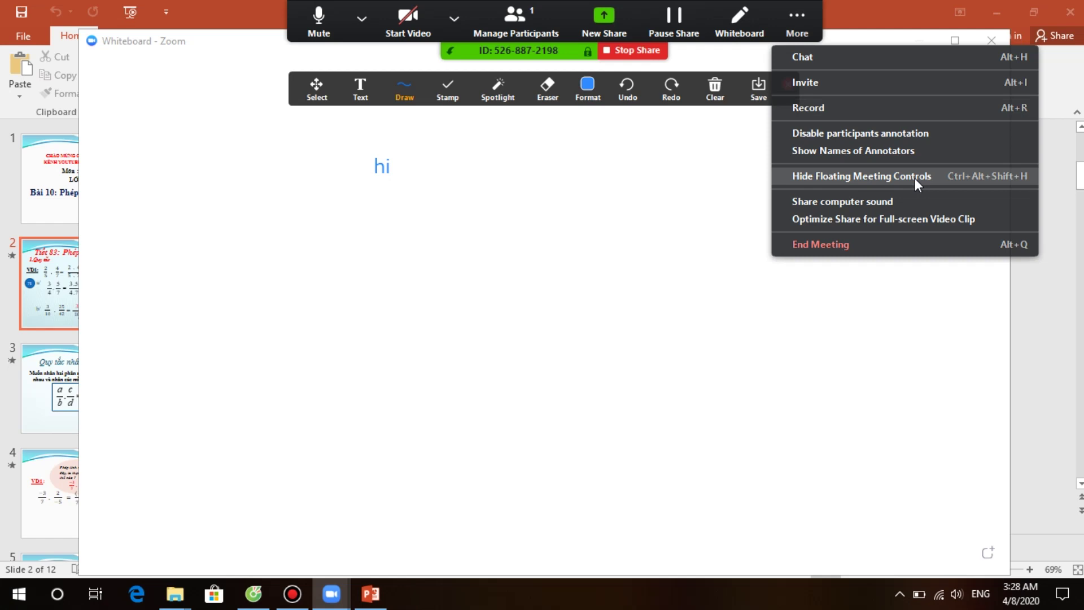
{"action": "left_click", "coordinate": [915, 178]}
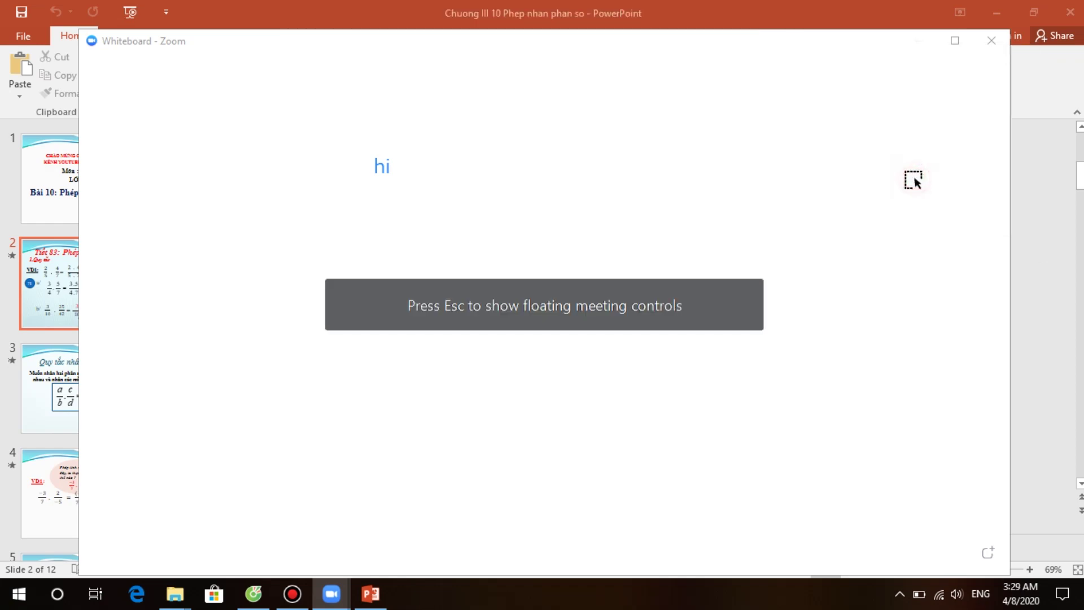
Step: Close the whiteboard, then browse Advanced share options: Portion of Screen and Music or Computer Sound Only
{"action": "left_click", "coordinate": [991, 40]}
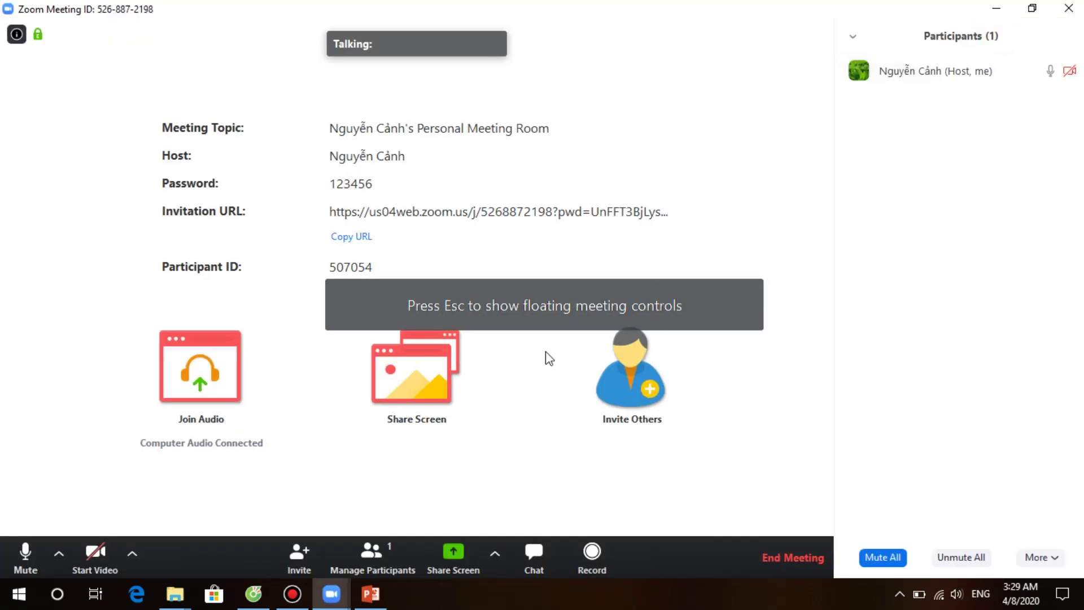
{"action": "left_click", "coordinate": [452, 552]}
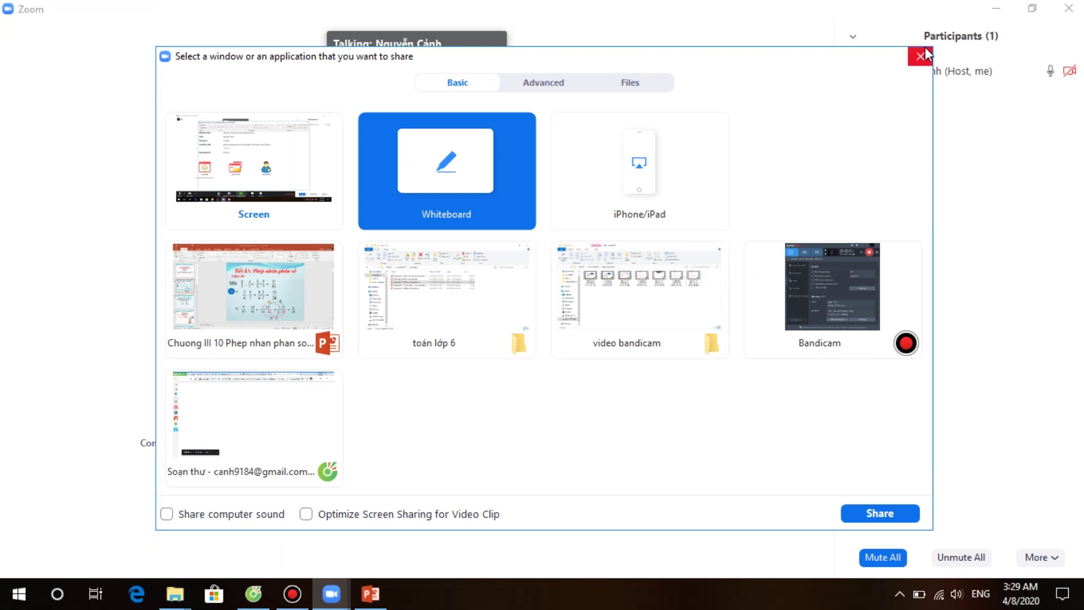
{"action": "mouse_move", "coordinate": [939, 65]}
{"action": "left_click", "coordinate": [541, 84]}
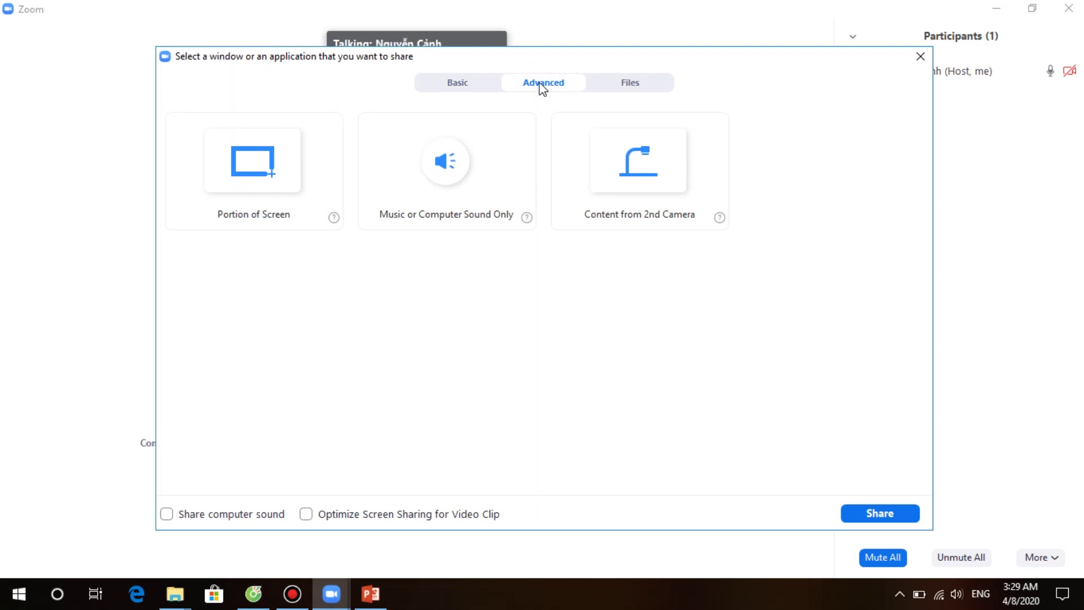
{"action": "left_click", "coordinate": [257, 178]}
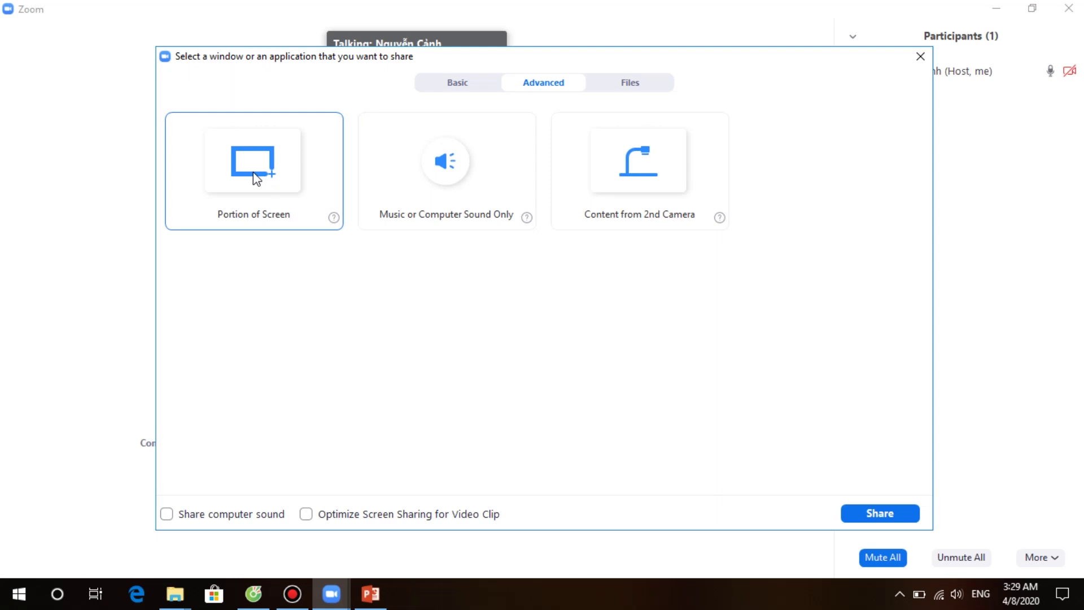
{"action": "left_click", "coordinate": [392, 174]}
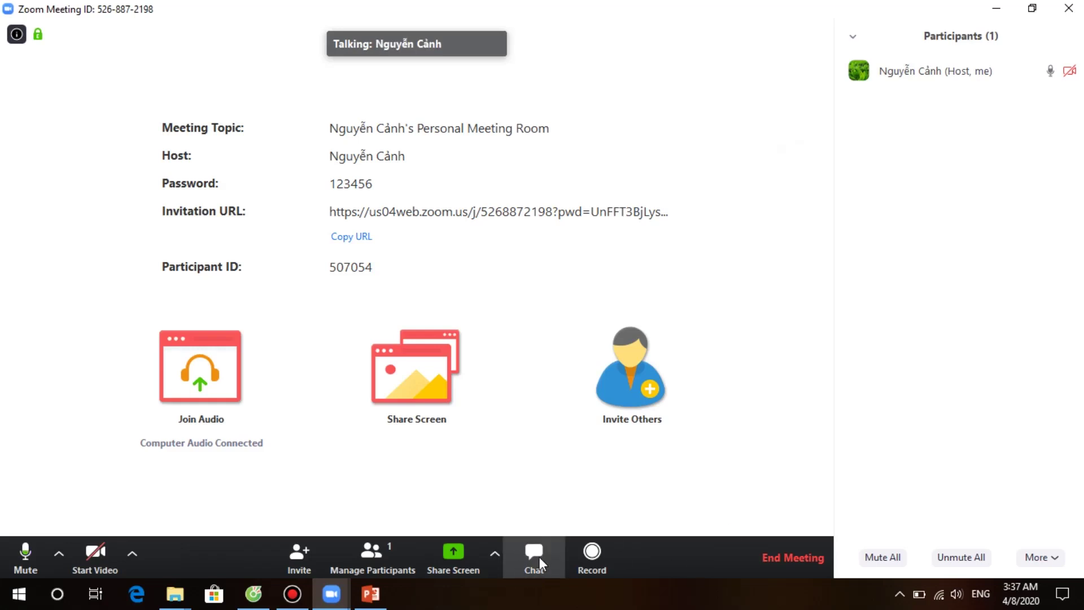
Step: Send 'em đã làm xong bài 2 chưa' to Everyone in the group chat
{"action": "left_click", "coordinate": [528, 561]}
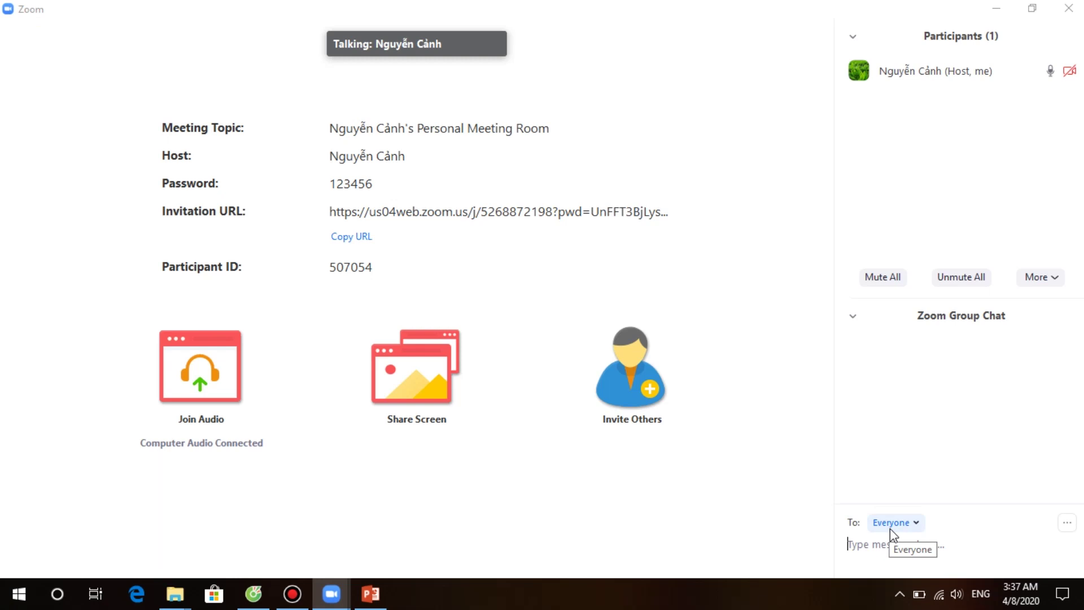
{"action": "type", "text": "em d"}
{"action": "type", "text": "dax laf "}
{"action": "type", "text": "baif 2 chuw"}
{"action": "type", "text": "a"}
{"action": "key", "text": "Return"}
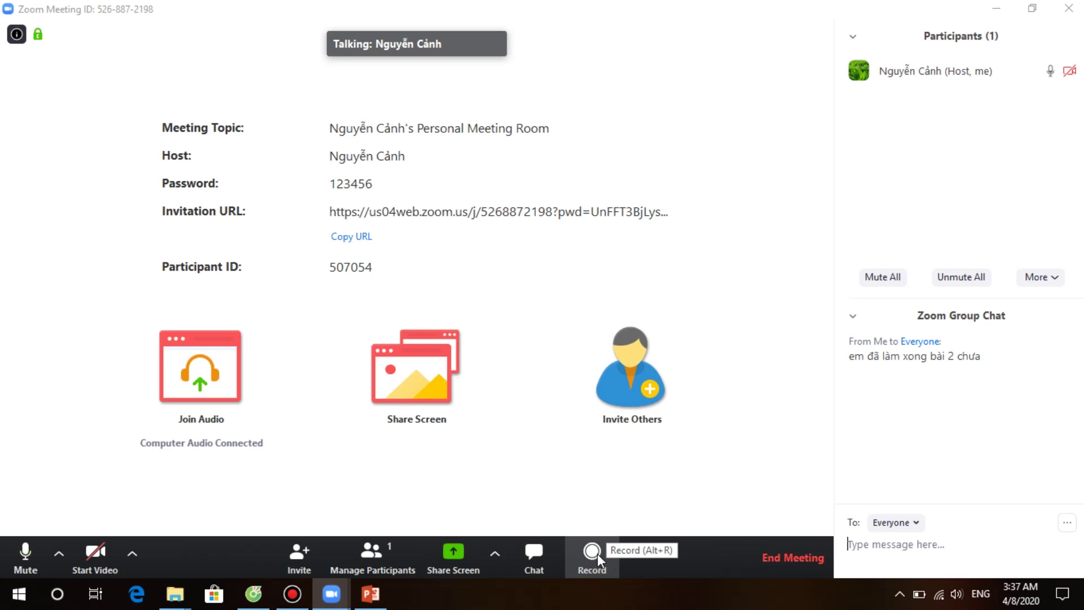
Step: Record briefly, pause and stop the recording, then choose Leave Meeting instead of ending it
{"action": "left_click", "coordinate": [593, 552]}
{"action": "mouse_move", "coordinate": [80, 54]}
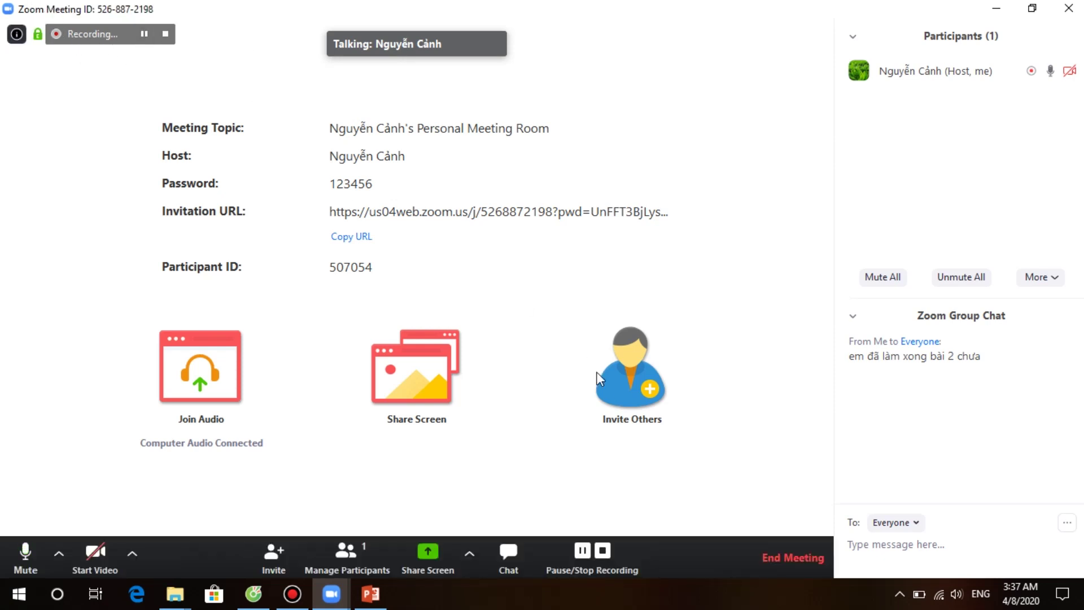
{"action": "left_click", "coordinate": [145, 35]}
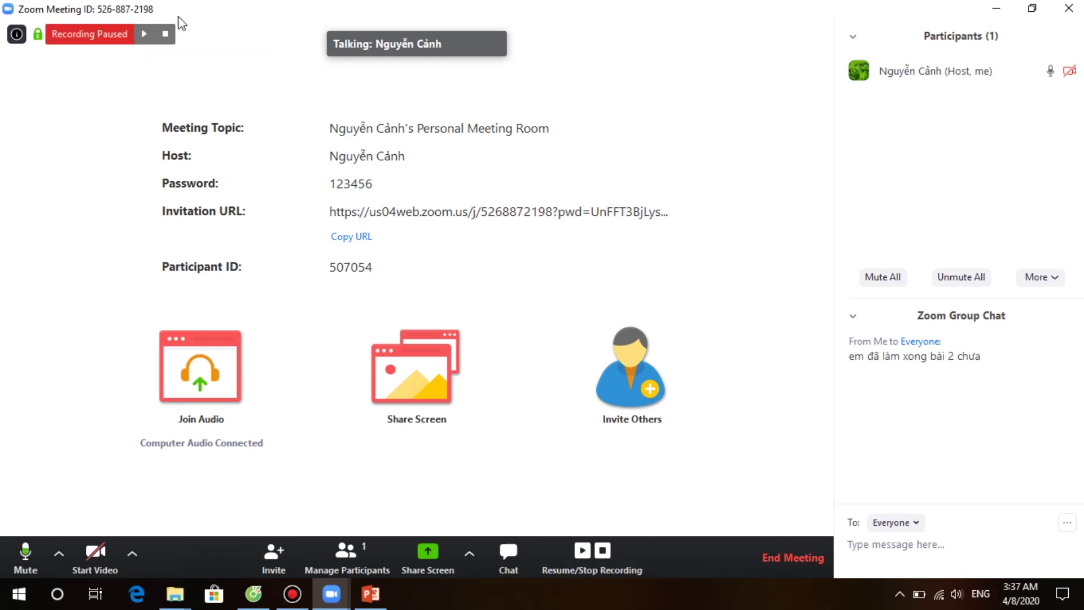
{"action": "left_click", "coordinate": [603, 552]}
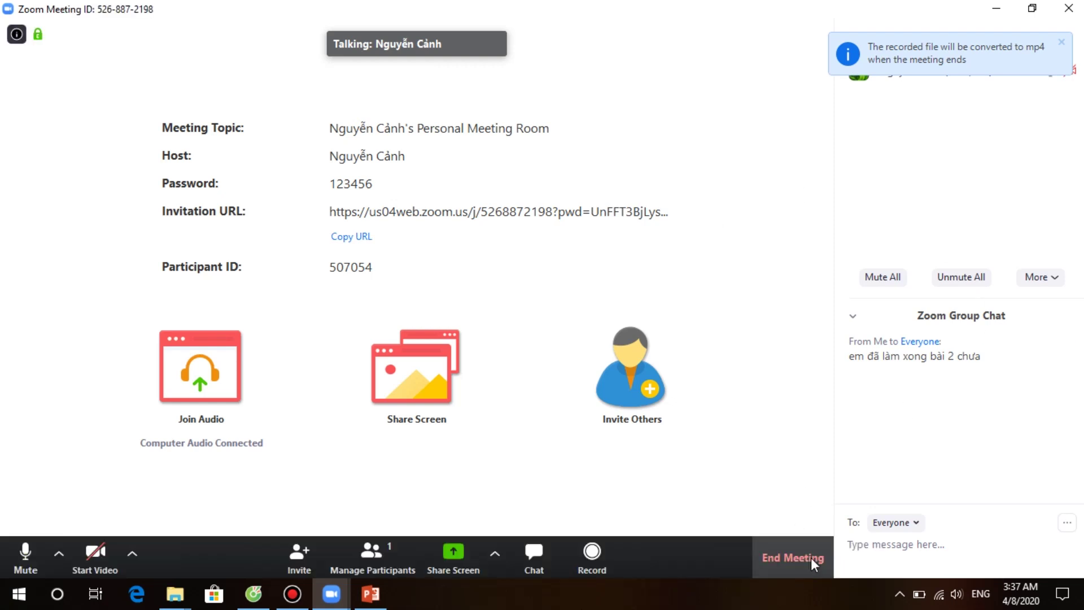
{"action": "left_click", "coordinate": [786, 558]}
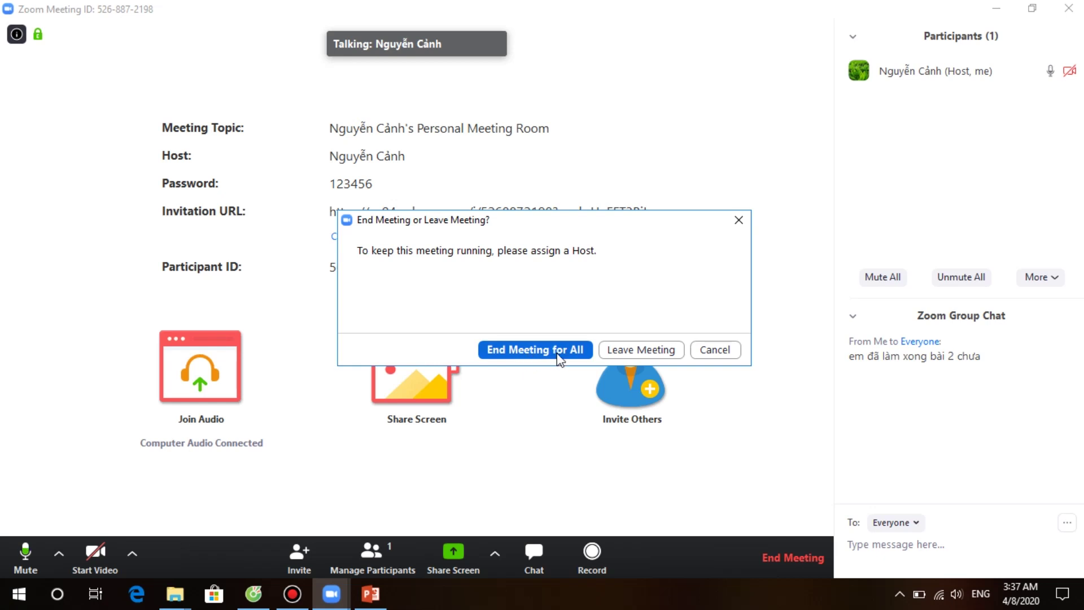
{"action": "left_click", "coordinate": [636, 353]}
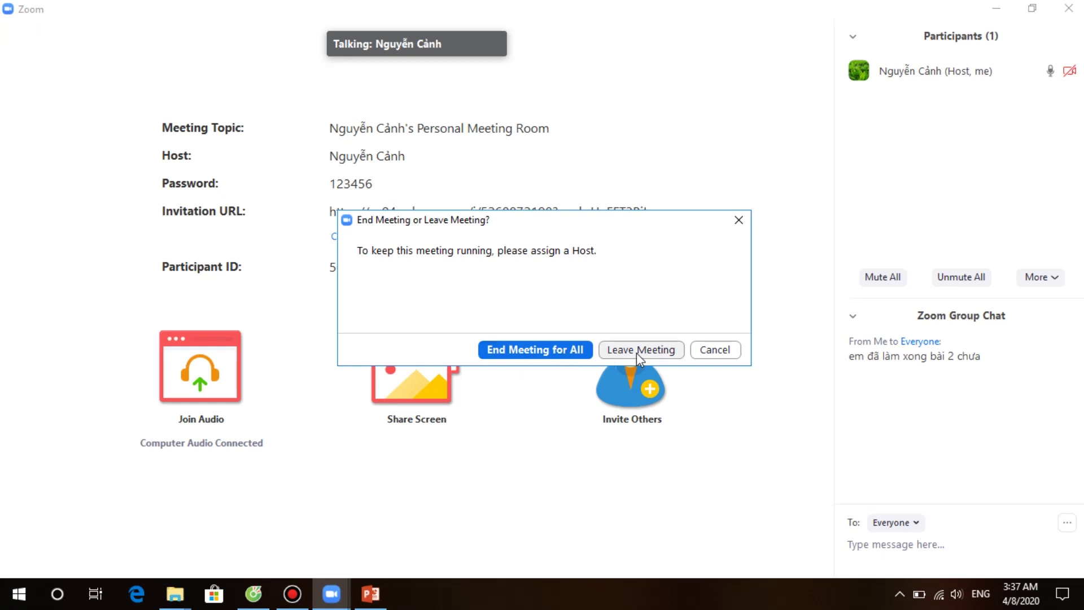